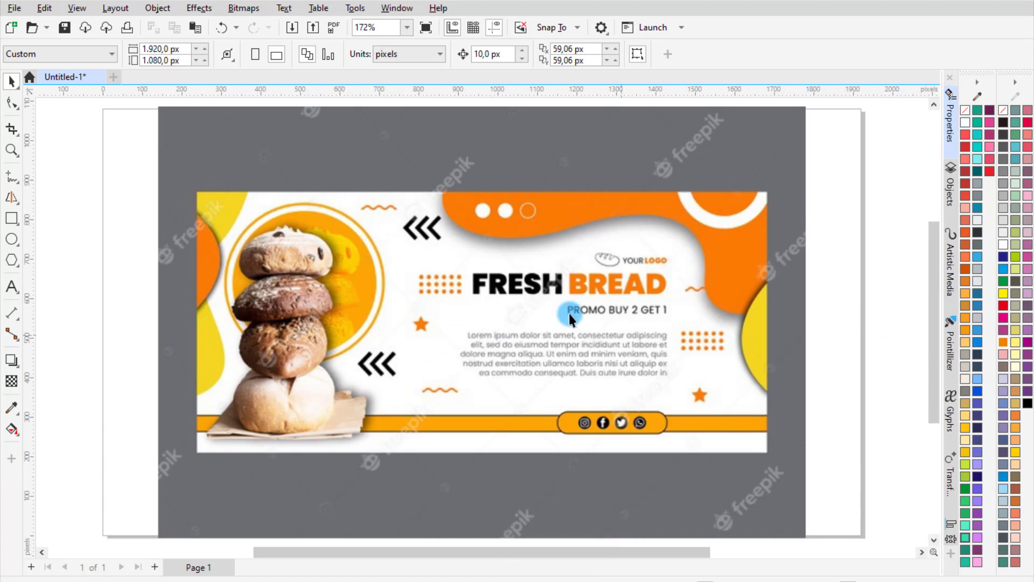
Move the reference banner image off the page into the empty area on its right side.
{"action": "scroll", "coordinate": [476, 271], "scroll_direction": "down", "scroll_amount": 2}
{"action": "scroll", "coordinate": [493, 277], "scroll_direction": "down", "scroll_amount": 2}
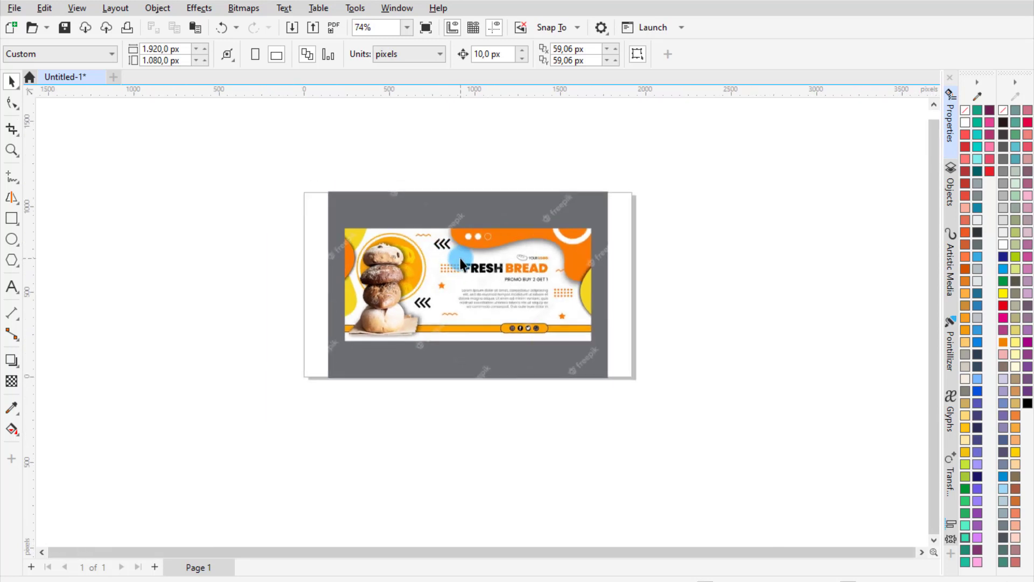
{"action": "mouse_move", "coordinate": [461, 259]}
{"action": "left_mouse_down"}
{"action": "mouse_move", "coordinate": [746, 289]}
{"action": "mouse_move", "coordinate": [677, 423]}
{"action": "mouse_move", "coordinate": [818, 311]}
{"action": "mouse_move", "coordinate": [709, 215]}
{"action": "left_mouse_up"}
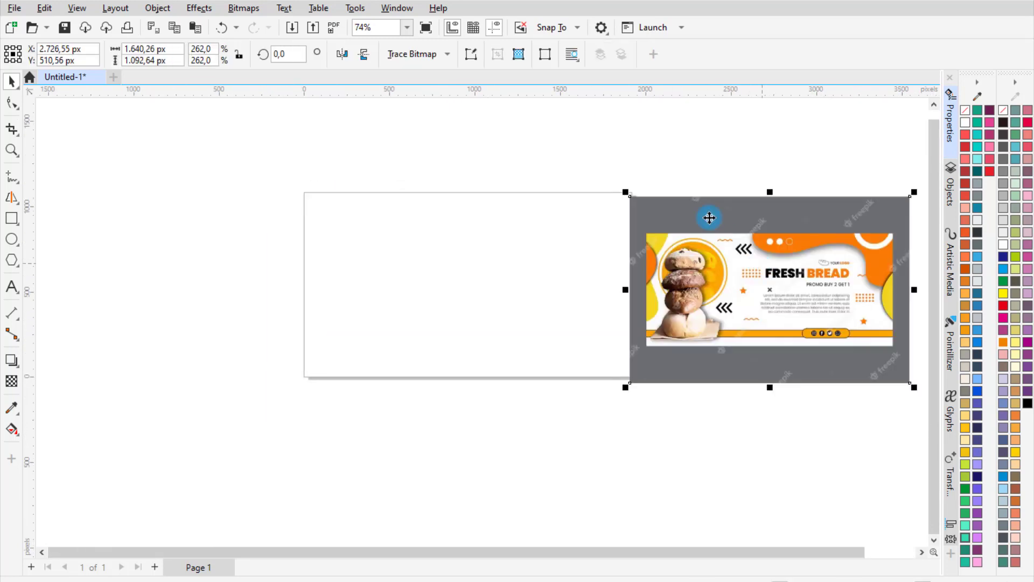
{"action": "left_click", "coordinate": [534, 161]}
{"action": "left_click_drag", "start_coordinate": [695, 252], "coordinate": [723, 220]}
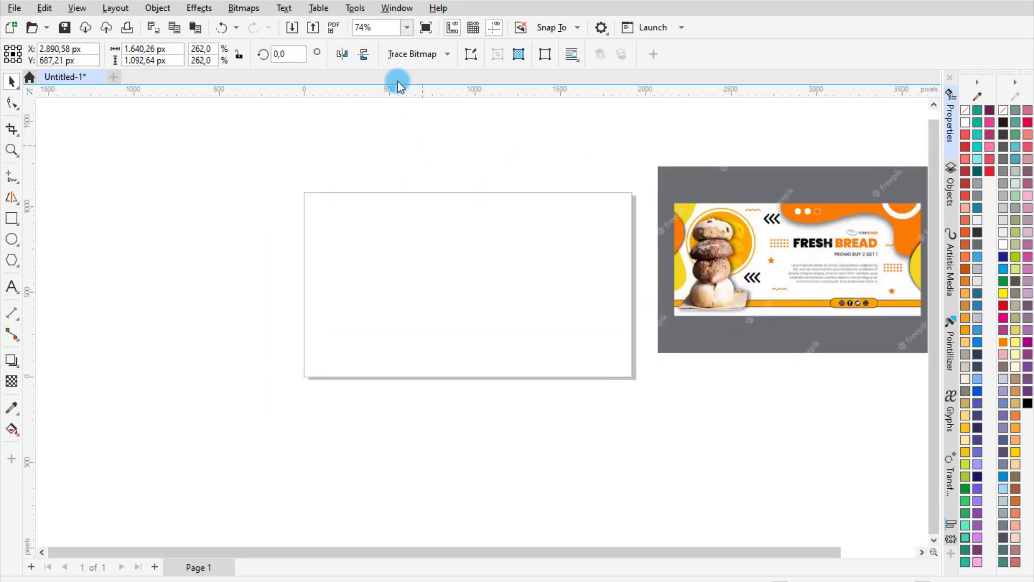
Set the page units to pixels and check the page's width and height.
{"action": "key", "text": "Escape"}
{"action": "left_click", "coordinate": [438, 54]}
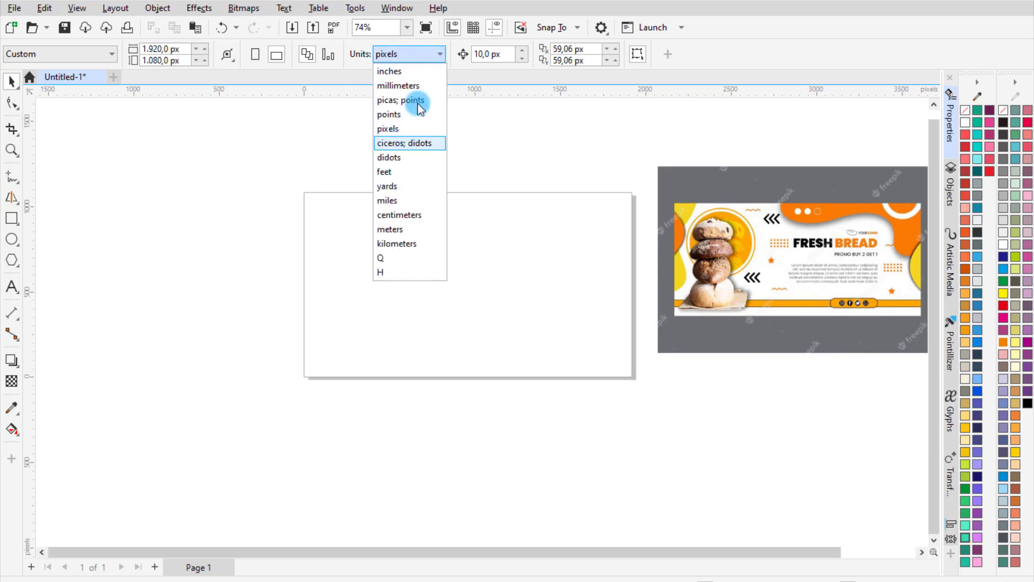
{"action": "left_click", "coordinate": [405, 129]}
{"action": "left_click", "coordinate": [184, 52]}
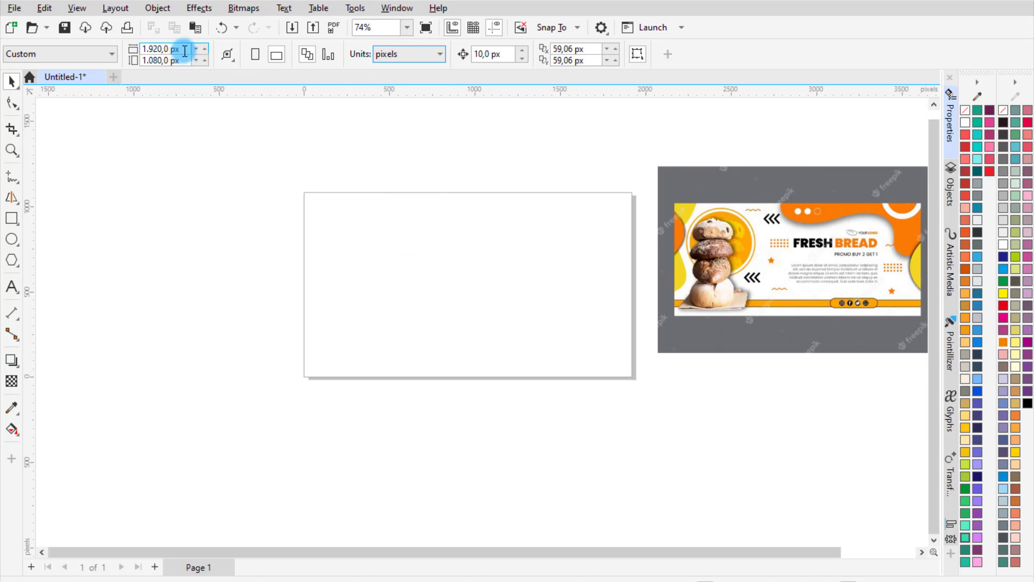
{"action": "left_click_drag", "start_coordinate": [185, 51], "coordinate": [133, 49]}
{"action": "left_click", "coordinate": [180, 47]}
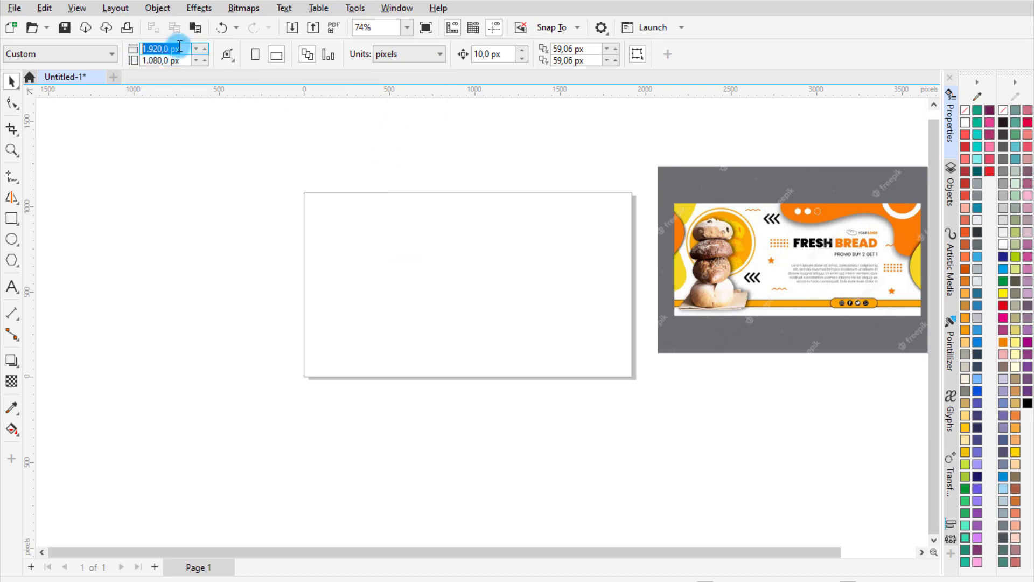
{"action": "left_click", "coordinate": [159, 66]}
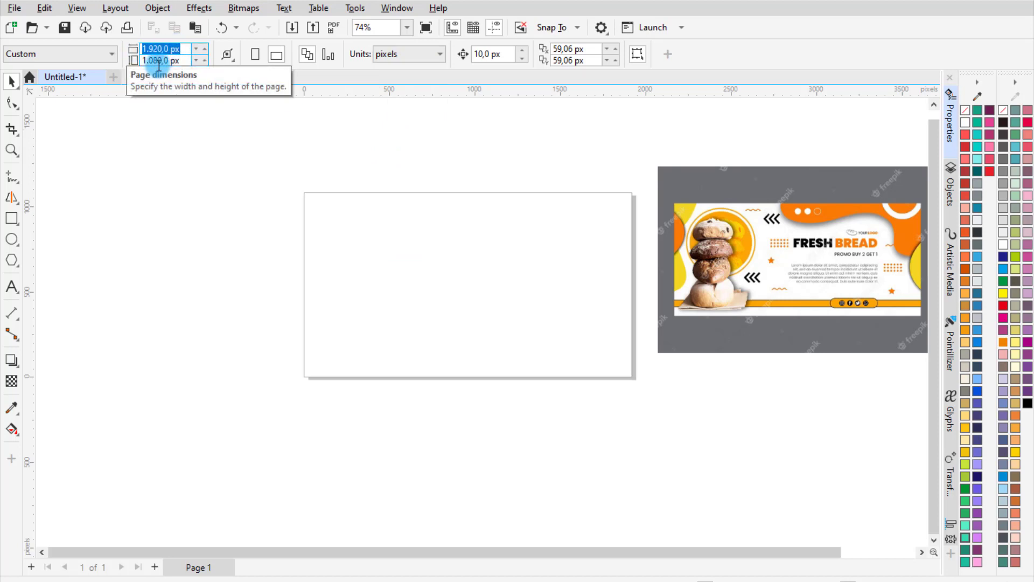
{"action": "left_click", "coordinate": [529, 250]}
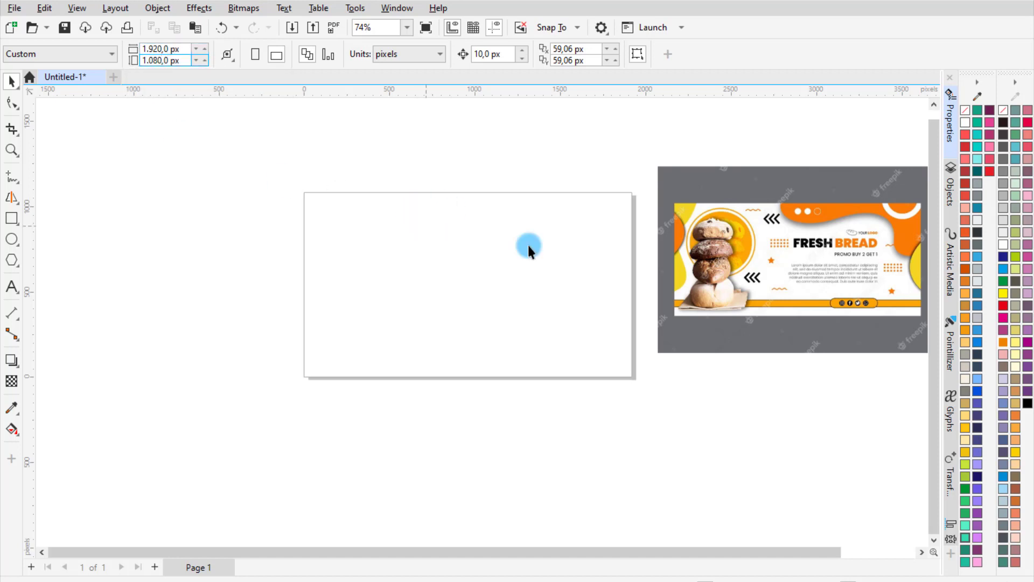
Scale the reference image down to about 1117 × 744 px and position it just beside the page's right edge.
{"action": "left_click_drag", "start_coordinate": [765, 253], "coordinate": [739, 265]}
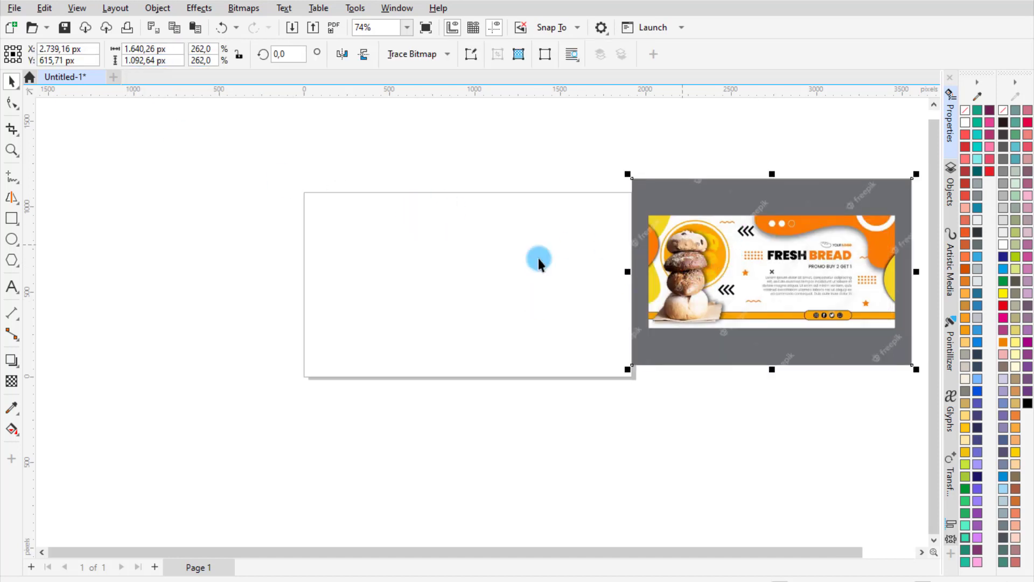
{"action": "left_click_drag", "start_coordinate": [742, 228], "coordinate": [742, 270]}
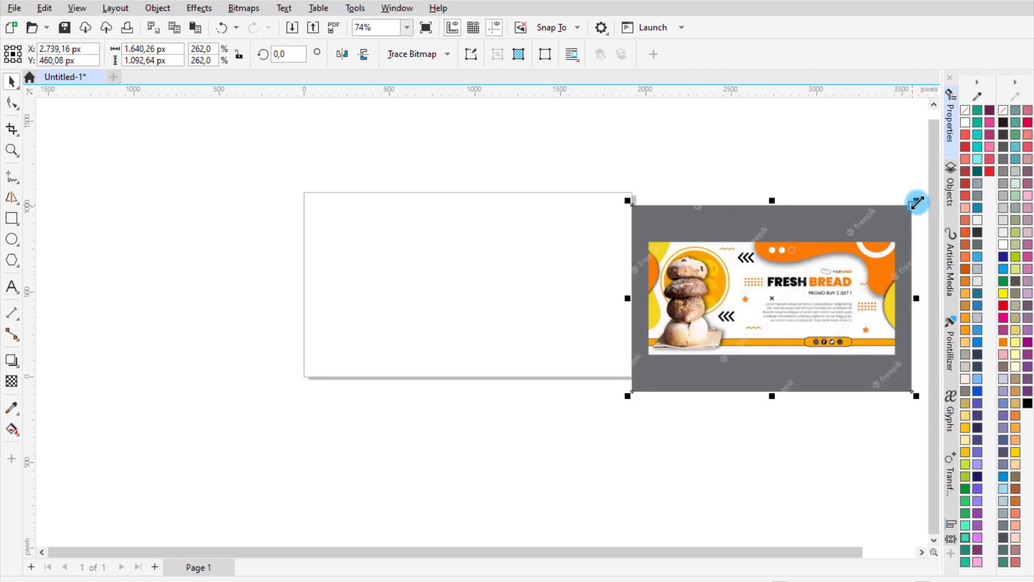
{"action": "left_click_drag", "start_coordinate": [916, 201], "coordinate": [835, 261]}
{"action": "left_click_drag", "start_coordinate": [754, 315], "coordinate": [750, 270]}
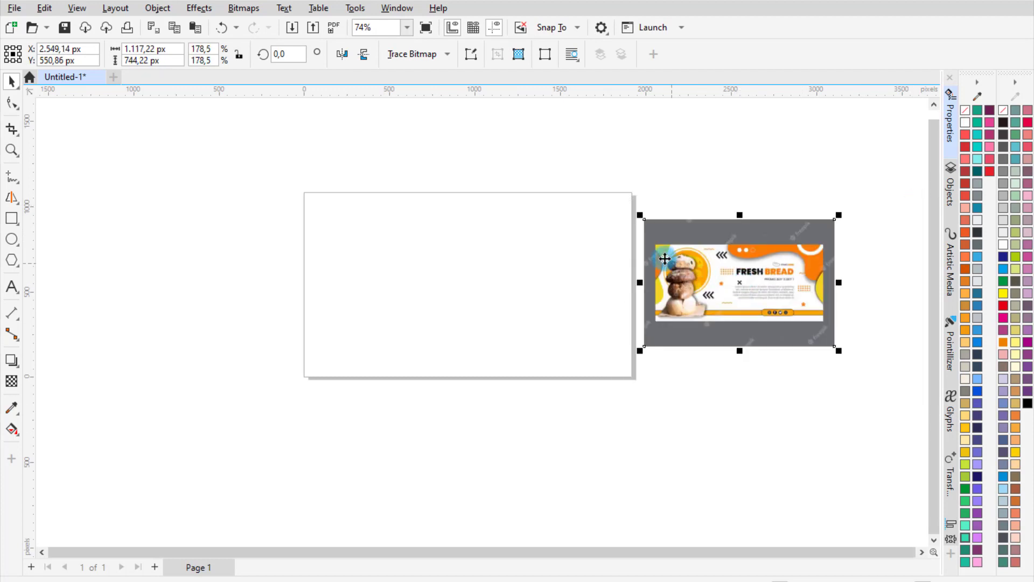
Add a rectangle covering the whole page.
{"action": "scroll", "coordinate": [741, 252], "scroll_direction": "up", "scroll_amount": 1}
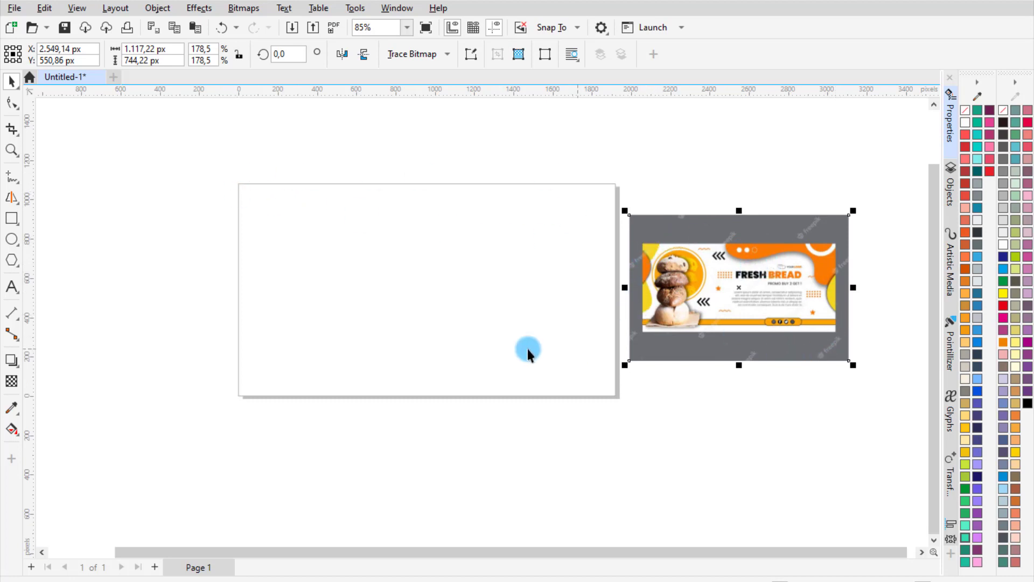
{"action": "double_click", "coordinate": [12, 219]}
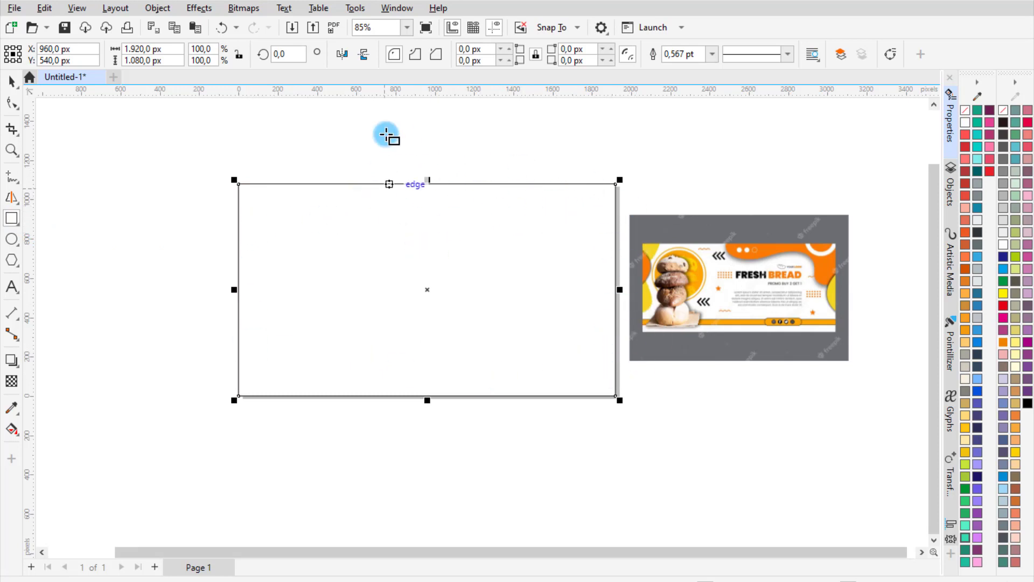
{"action": "scroll", "coordinate": [851, 268], "scroll_direction": "up", "scroll_amount": 2}
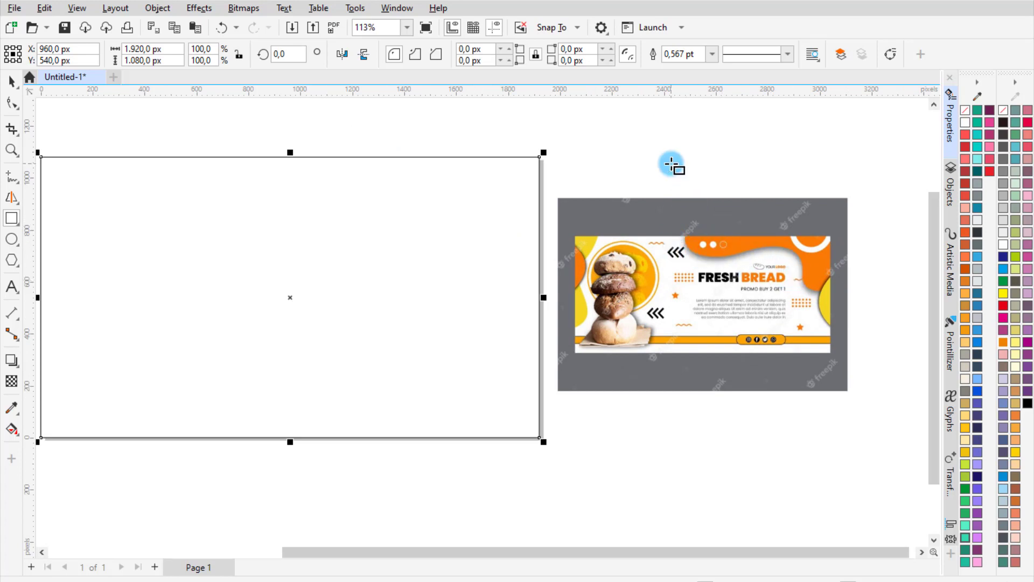
Draw a closed freehand curve about 1246 × 652 px over the page's upper-right corner.
{"action": "mouse_move", "coordinate": [12, 183]}
{"action": "left_mouse_down"}
{"action": "mouse_move", "coordinate": [74, 175]}
{"action": "mouse_move", "coordinate": [98, 186]}
{"action": "mouse_move", "coordinate": [72, 213]}
{"action": "mouse_move", "coordinate": [98, 180]}
{"action": "left_mouse_up"}
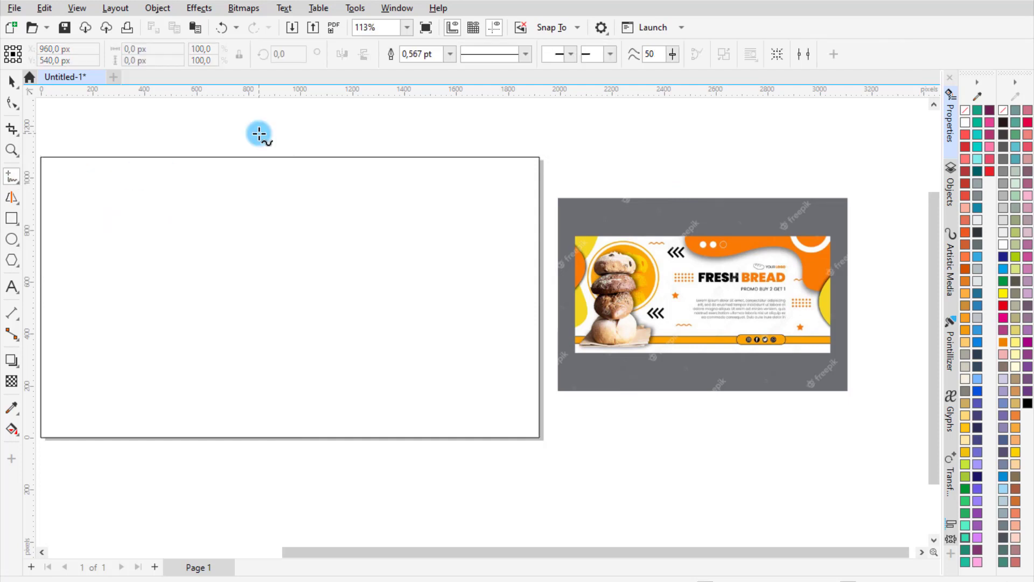
{"action": "mouse_move", "coordinate": [259, 133]}
{"action": "left_mouse_down"}
{"action": "mouse_move", "coordinate": [241, 182]}
{"action": "mouse_move", "coordinate": [295, 209]}
{"action": "mouse_move", "coordinate": [392, 203]}
{"action": "mouse_move", "coordinate": [452, 217]}
{"action": "mouse_move", "coordinate": [478, 277]}
{"action": "mouse_move", "coordinate": [542, 268]}
{"action": "mouse_move", "coordinate": [563, 182]}
{"action": "mouse_move", "coordinate": [547, 150]}
{"action": "mouse_move", "coordinate": [513, 133]}
{"action": "mouse_move", "coordinate": [373, 118]}
{"action": "mouse_move", "coordinate": [259, 135]}
{"action": "left_mouse_up"}
{"action": "left_click", "coordinate": [13, 103]}
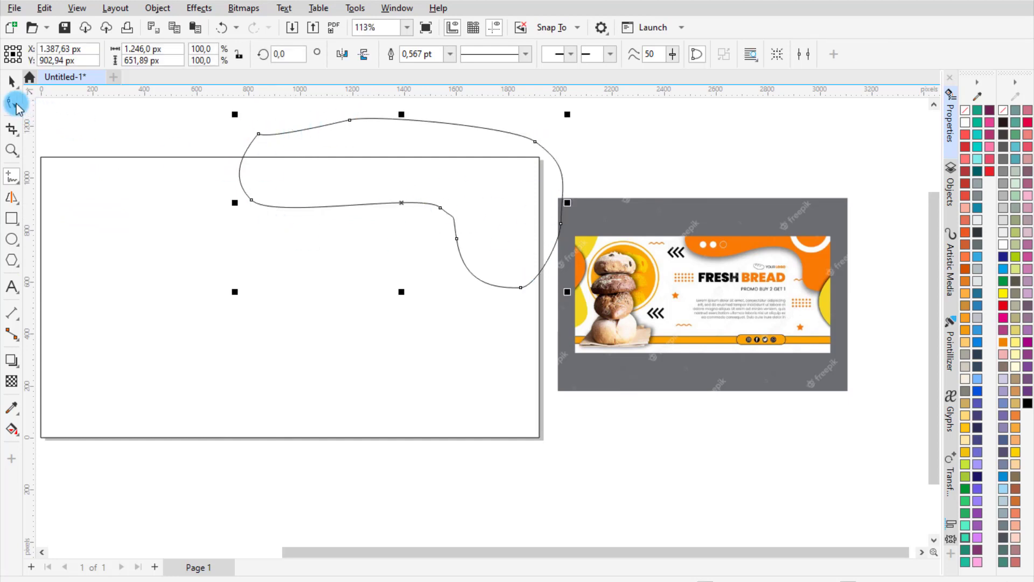
{"action": "key", "text": "ctrl+z"}
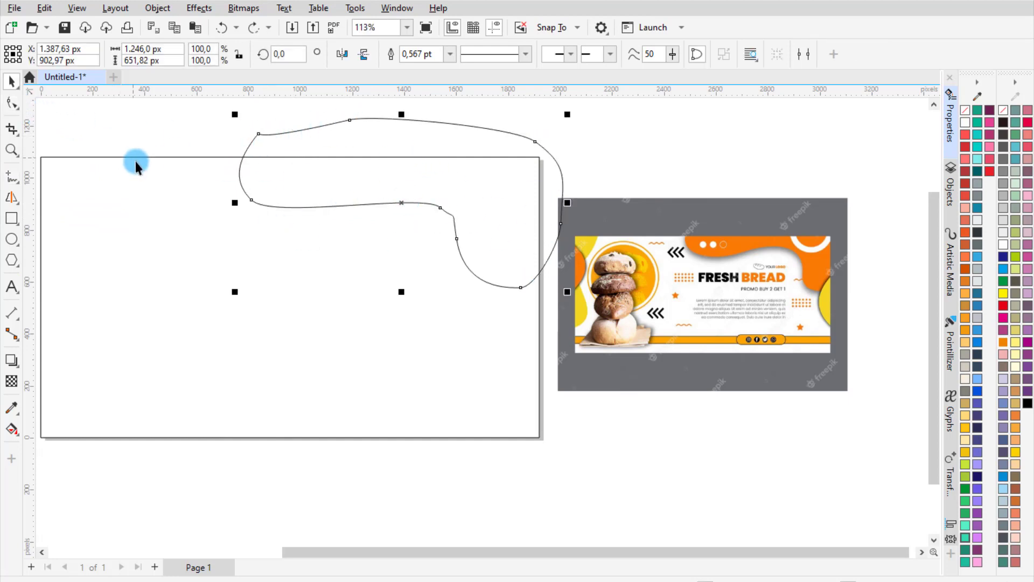
Smooth the freehand curve's inner bend by deleting the extra nodes there with the Shape tool.
{"action": "left_click", "coordinate": [17, 110]}
{"action": "left_click", "coordinate": [54, 102]}
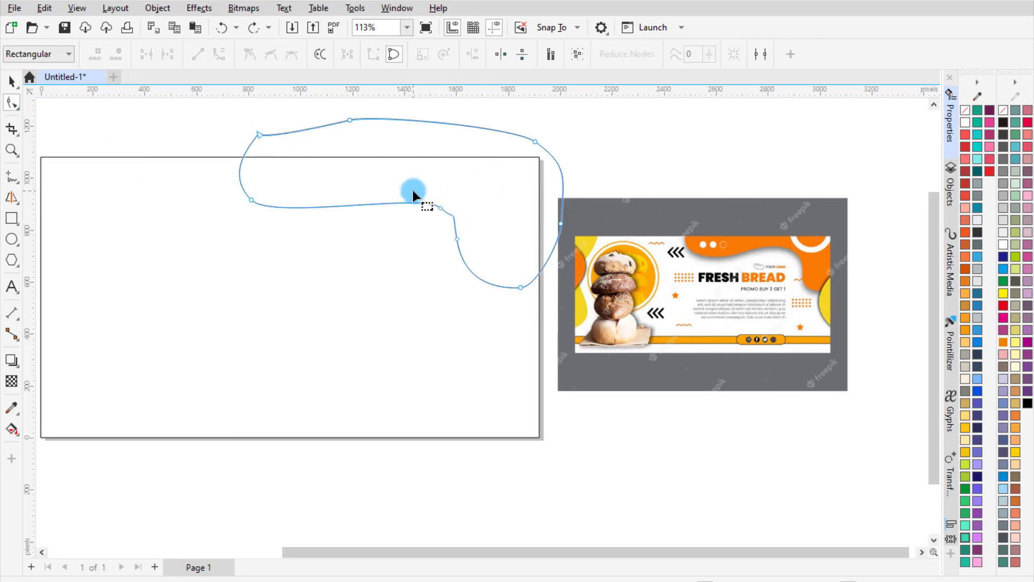
{"action": "left_click_drag", "start_coordinate": [412, 189], "coordinate": [491, 228]}
{"action": "key", "text": "Delete"}
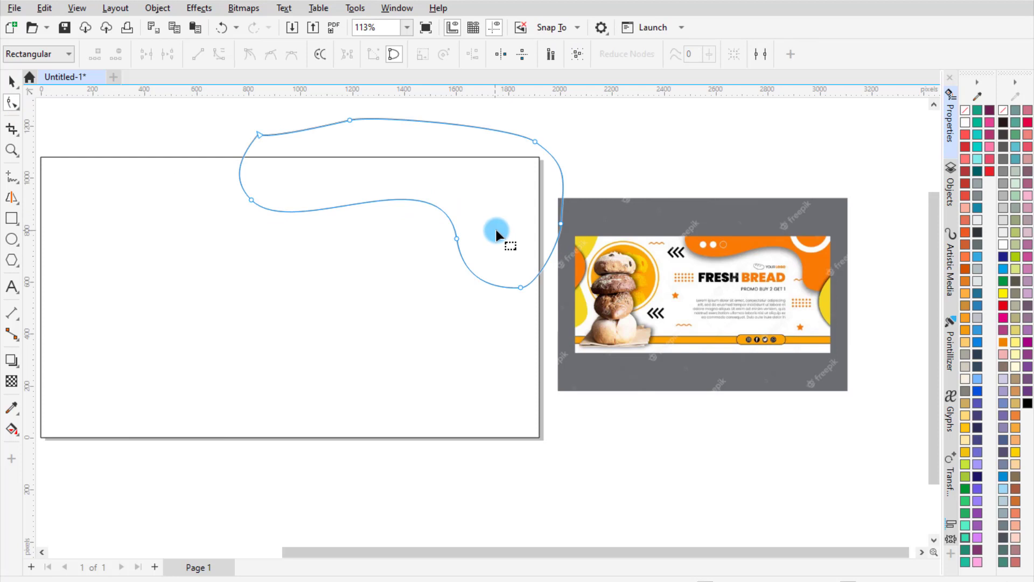
Delete the freehand curve from the page's upper-right corner.
{"action": "left_click", "coordinate": [15, 81]}
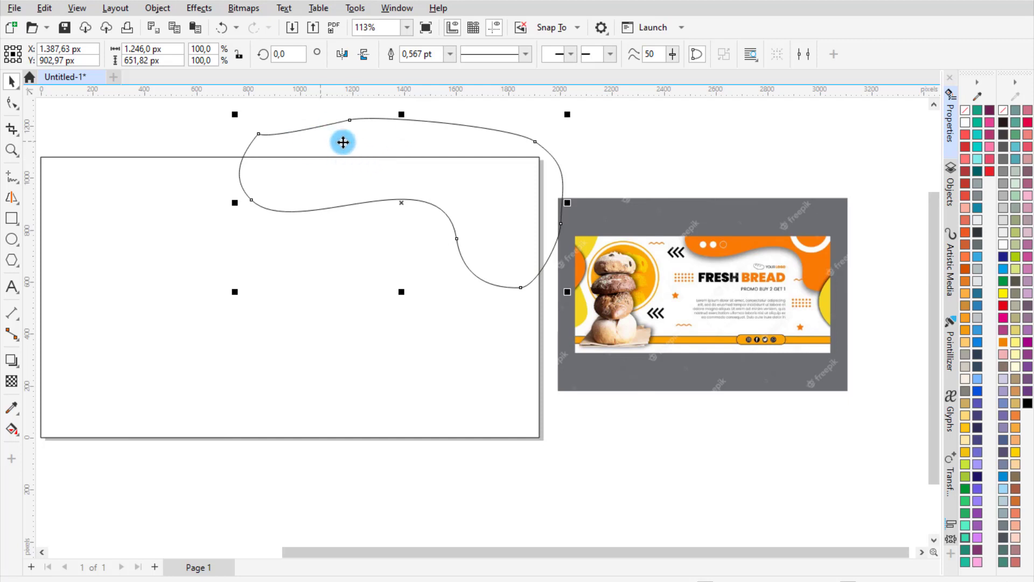
{"action": "left_click", "coordinate": [576, 122]}
{"action": "left_click", "coordinate": [356, 157]}
{"action": "key", "text": "Delete"}
Draw a closed wavy shape with the Bezier tool, overhanging the page's upper-right corner like the orange area in the reference.
{"action": "left_click", "coordinate": [36, 177]}
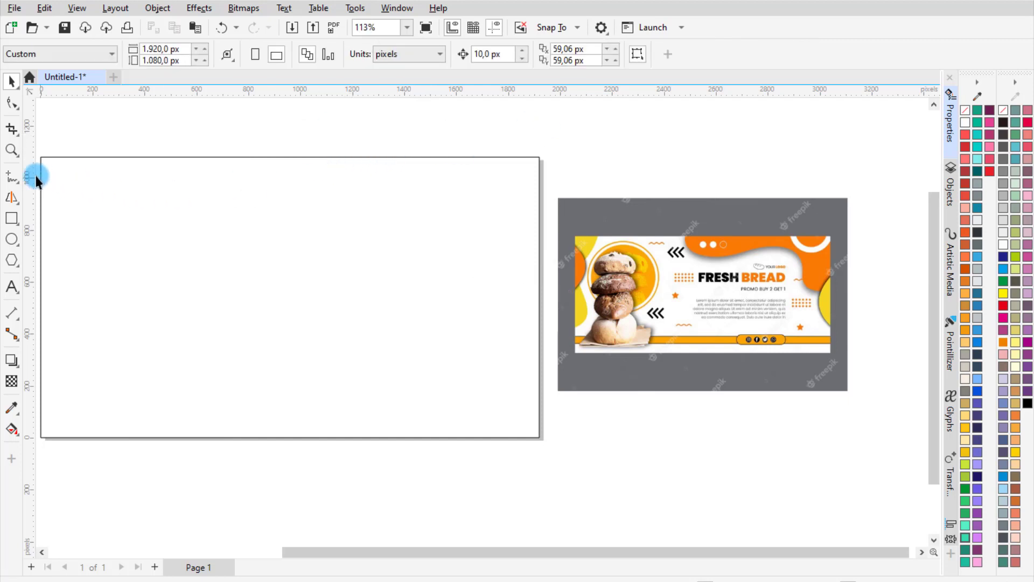
{"action": "left_click", "coordinate": [63, 207]}
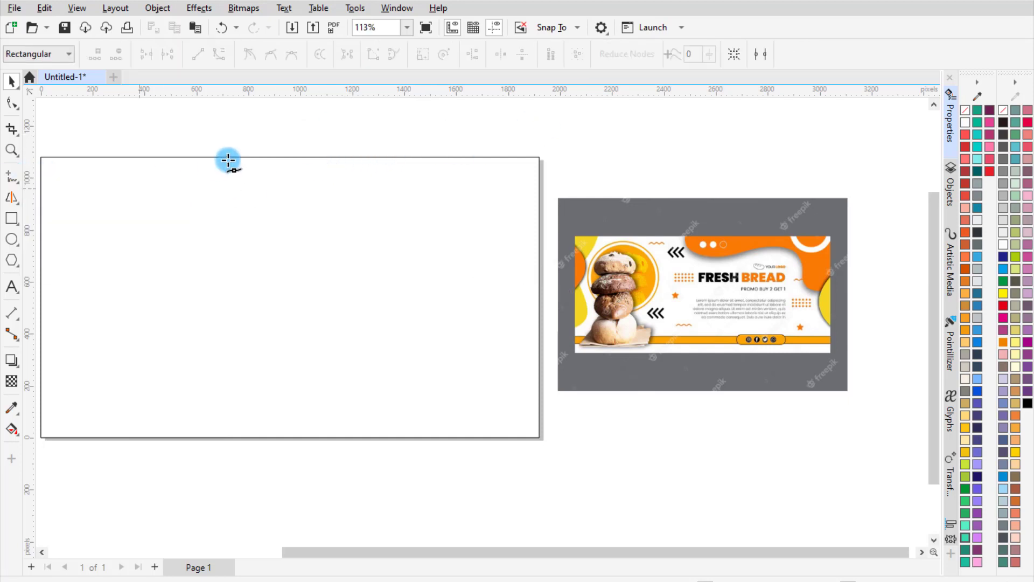
{"action": "left_click", "coordinate": [251, 120]}
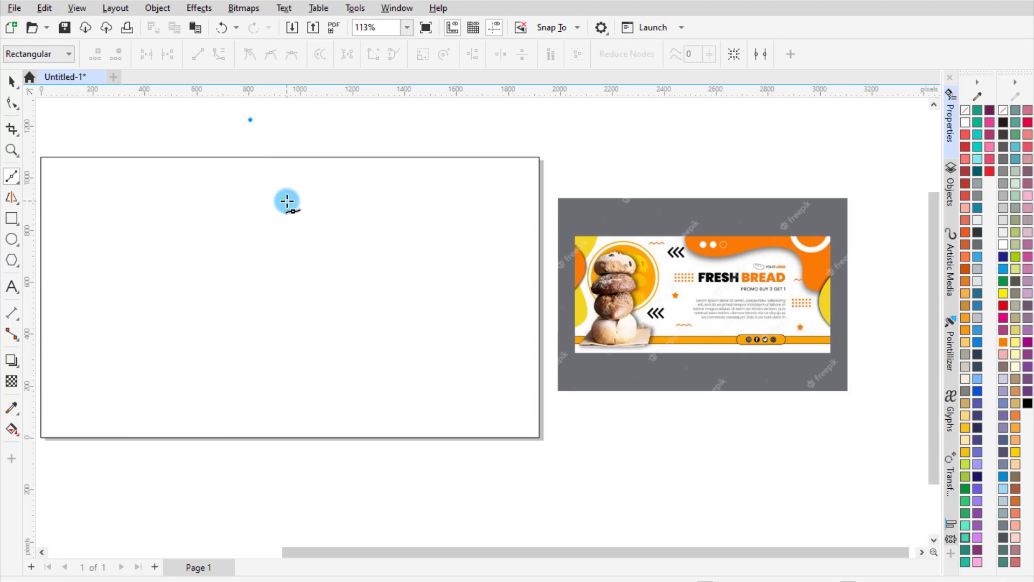
{"action": "left_click_drag", "start_coordinate": [291, 201], "coordinate": [402, 195]}
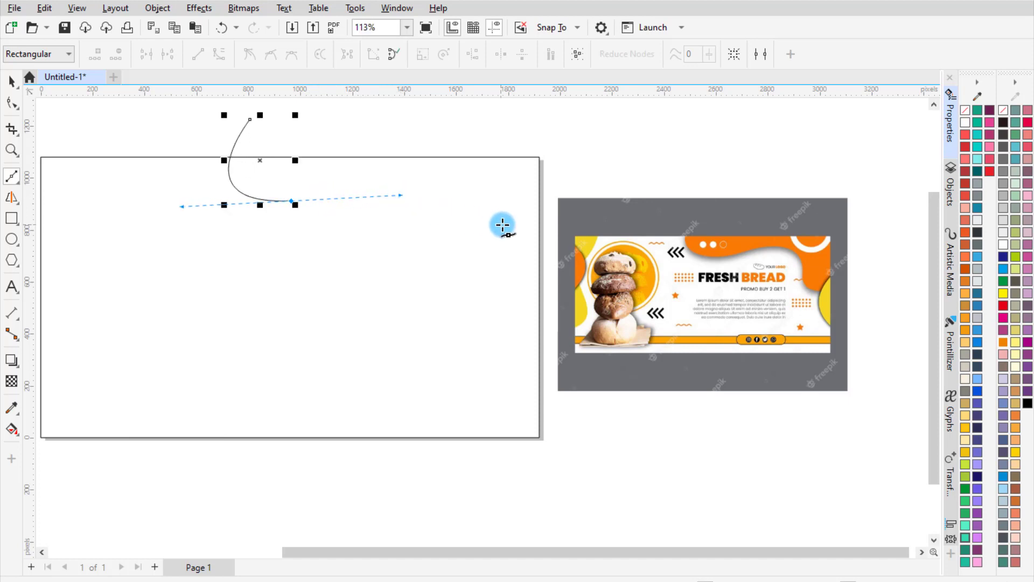
{"action": "left_click_drag", "start_coordinate": [485, 214], "coordinate": [490, 248]}
{"action": "left_click_drag", "start_coordinate": [579, 243], "coordinate": [668, 163]}
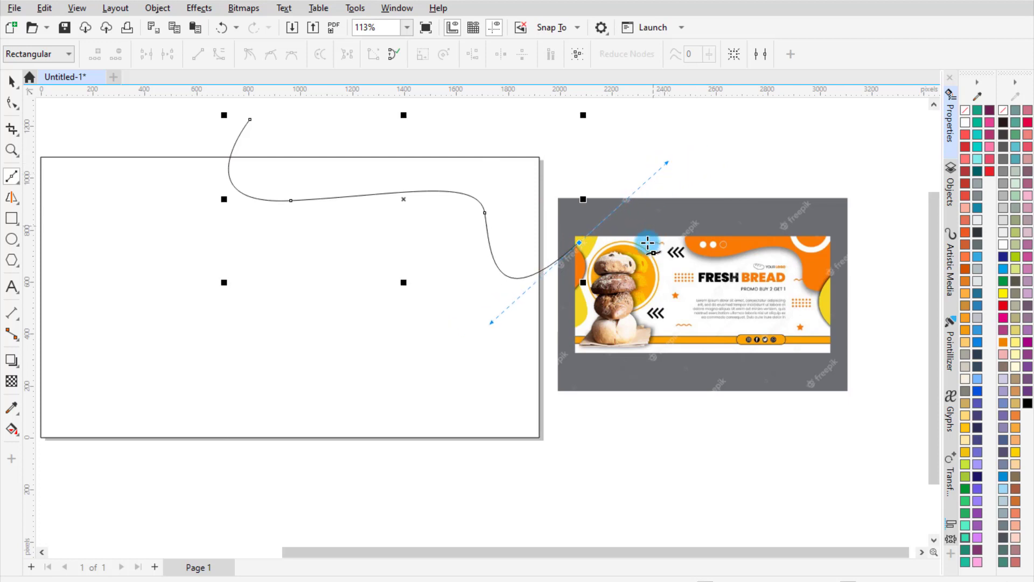
{"action": "scroll", "coordinate": [643, 243], "scroll_direction": "down", "scroll_amount": 1}
{"action": "left_click", "coordinate": [580, 118]}
{"action": "left_click", "coordinate": [393, 105]}
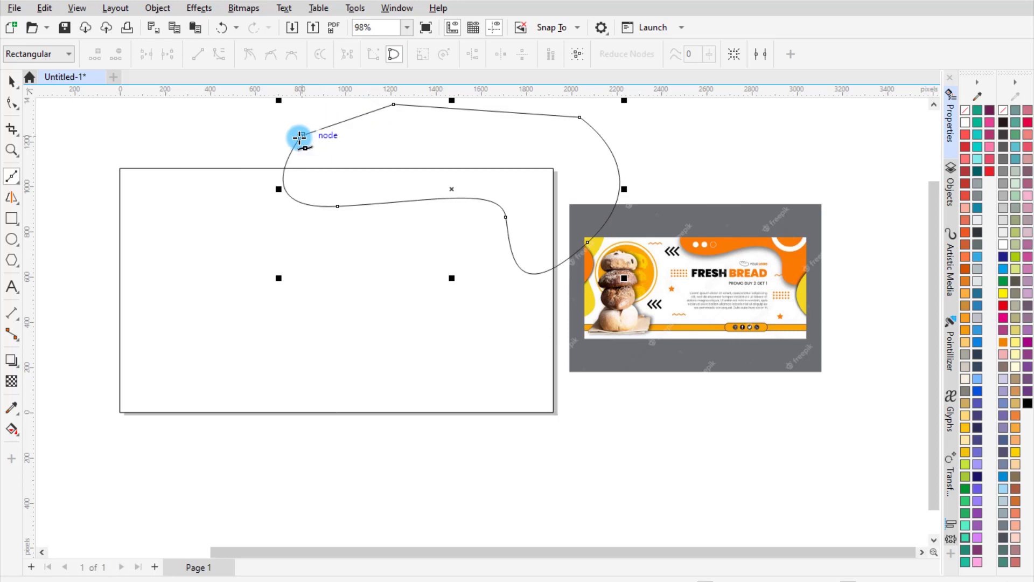
{"action": "left_click", "coordinate": [300, 137]}
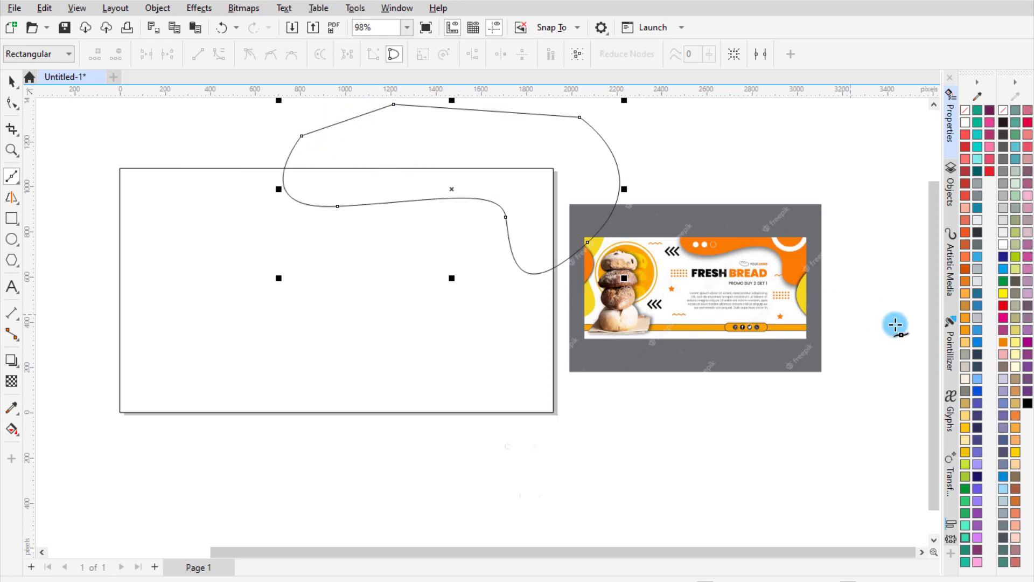
Fill the wavy shape with orange and remove its outline.
{"action": "left_click", "coordinate": [1002, 343]}
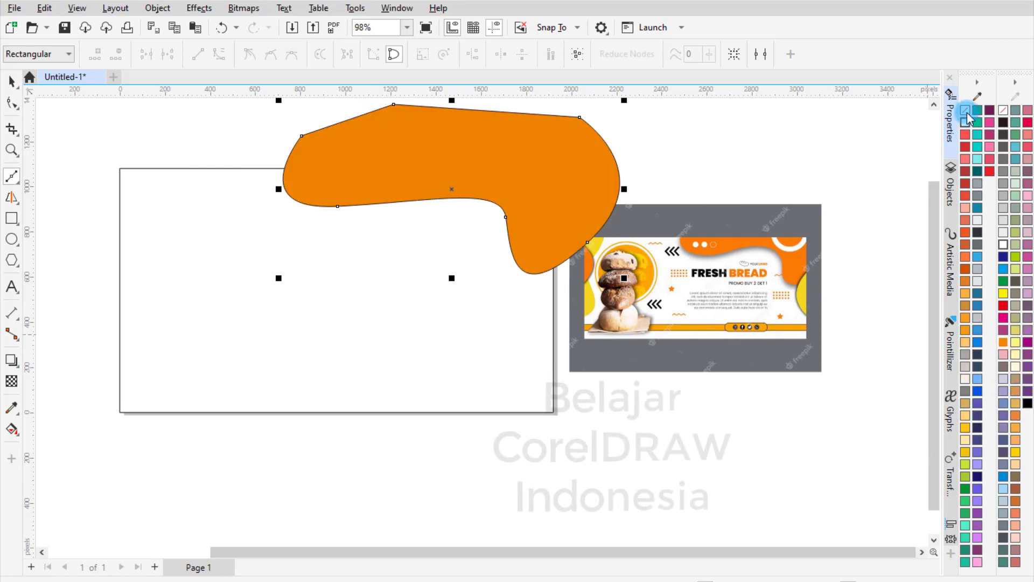
{"action": "right_click", "coordinate": [965, 116]}
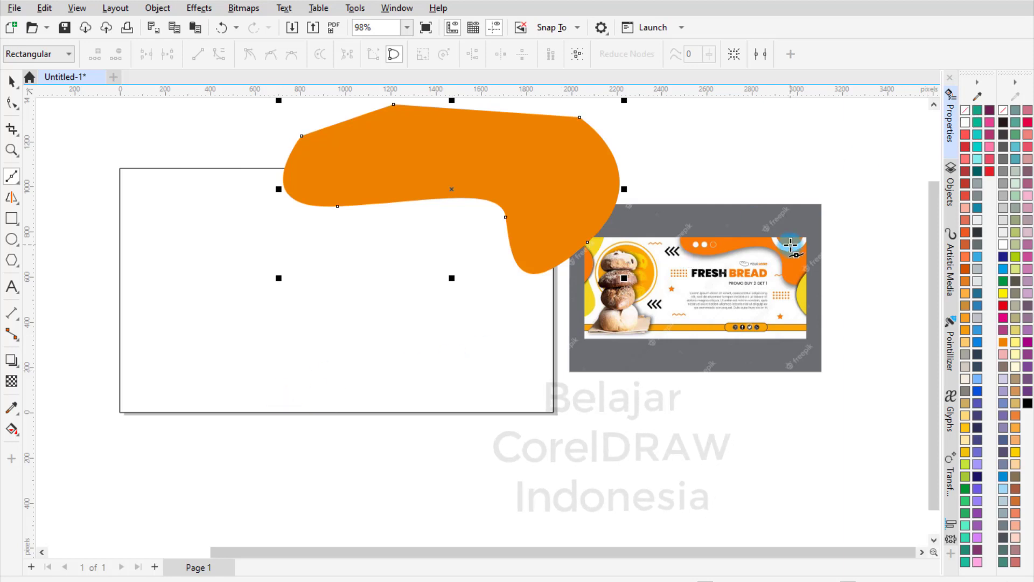
{"action": "scroll", "coordinate": [790, 248], "scroll_direction": "up", "scroll_amount": 2}
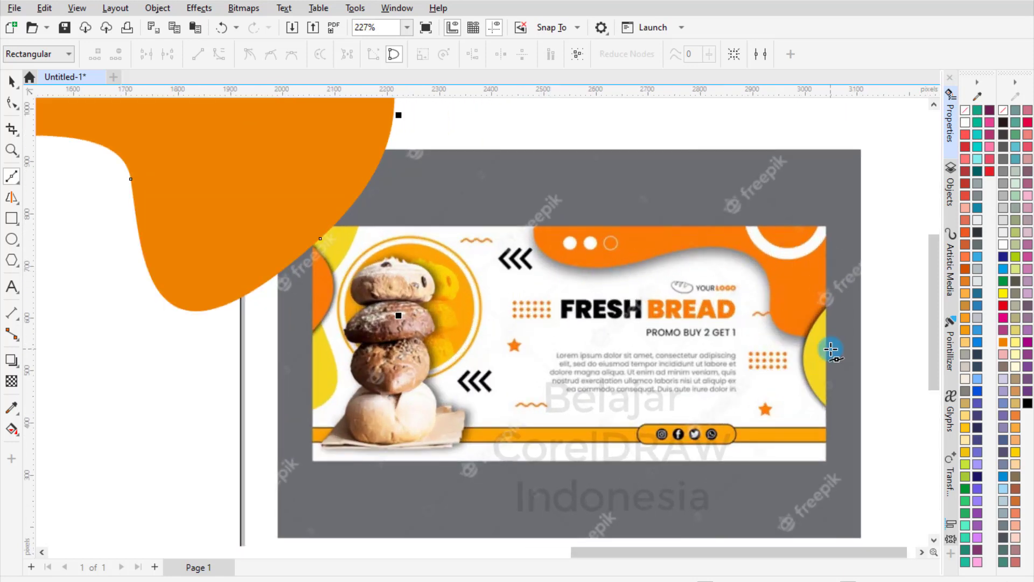
{"action": "scroll", "coordinate": [645, 260], "scroll_direction": "down", "scroll_amount": 2}
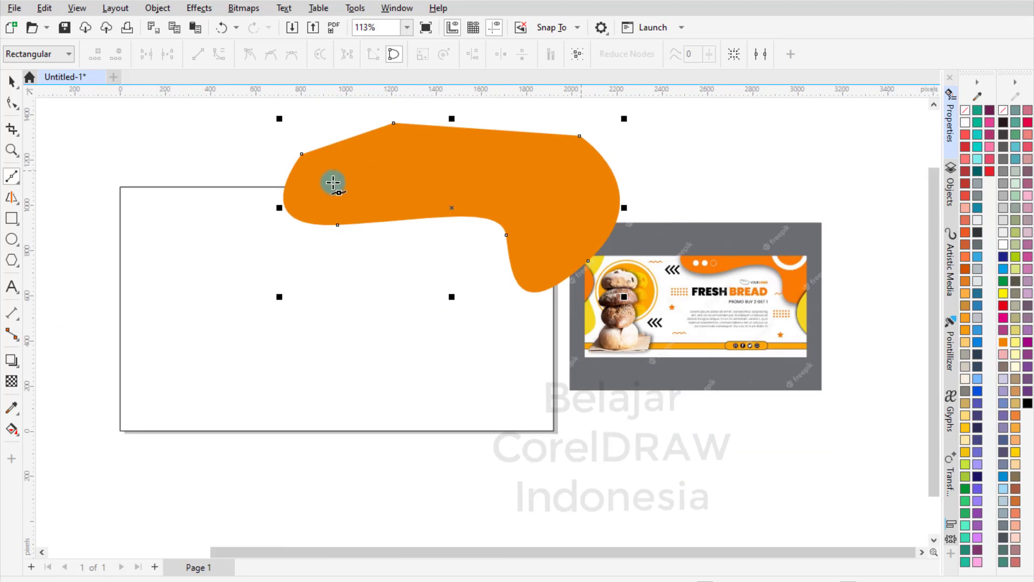
Add a drop shadow to the orange wavy shape and set the shadow opacity to 75.
{"action": "left_click", "coordinate": [16, 360]}
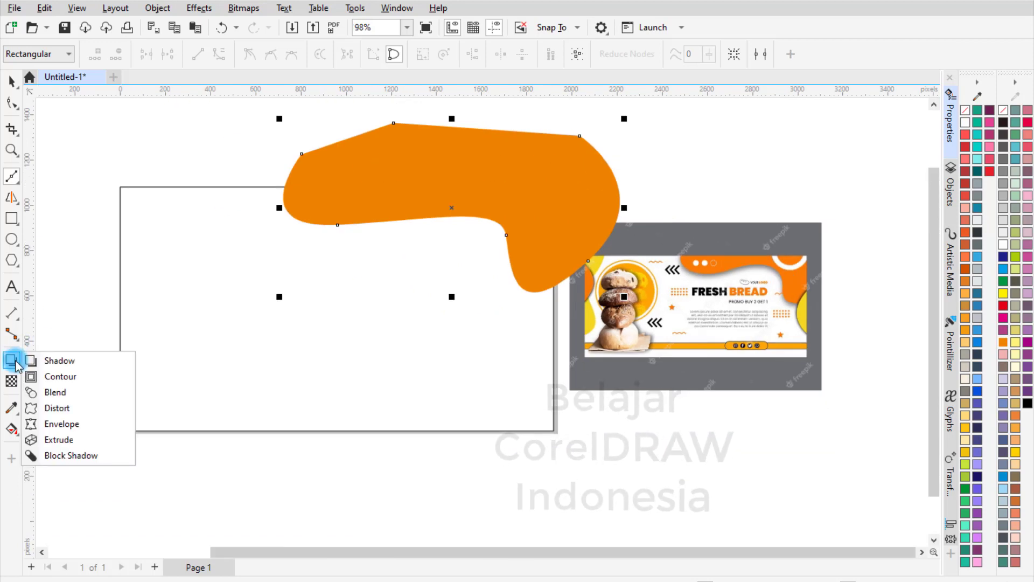
{"action": "left_click", "coordinate": [55, 361]}
{"action": "left_click_drag", "start_coordinate": [536, 178], "coordinate": [591, 215]}
{"action": "key", "text": "ctrl+z"}
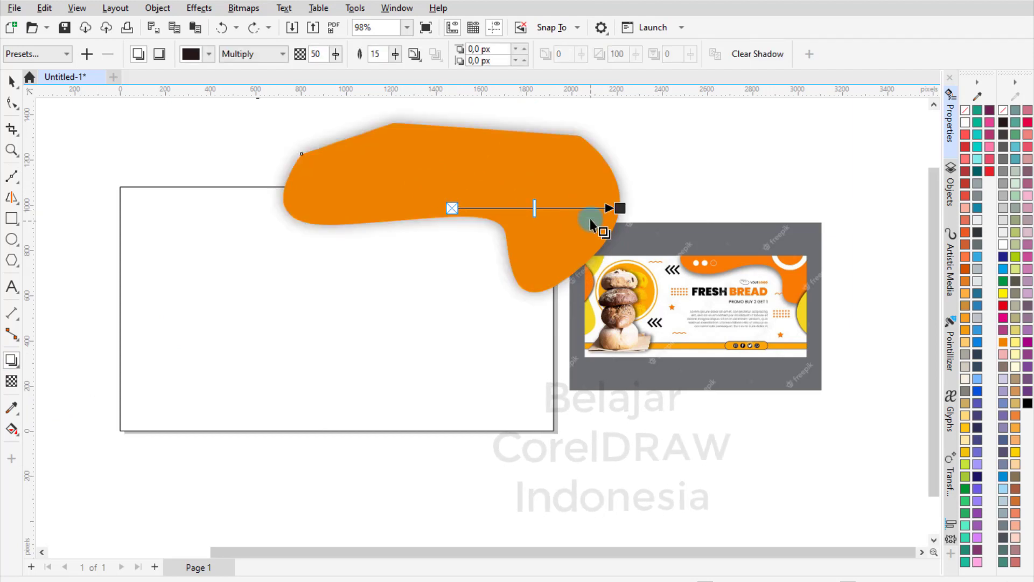
{"action": "left_click", "coordinate": [319, 53]}
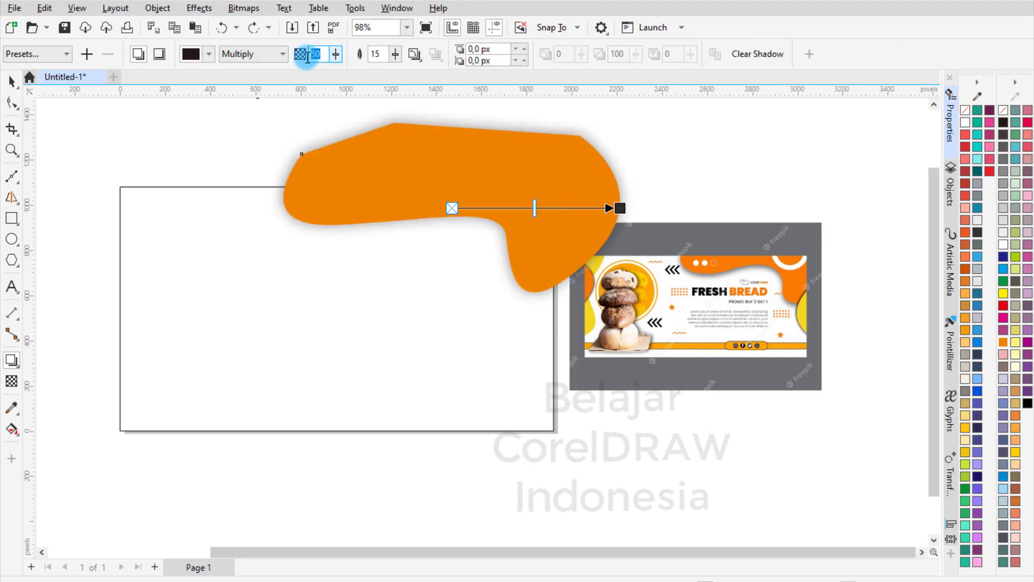
{"action": "type", "text": "75"}
{"action": "key", "text": "Return"}
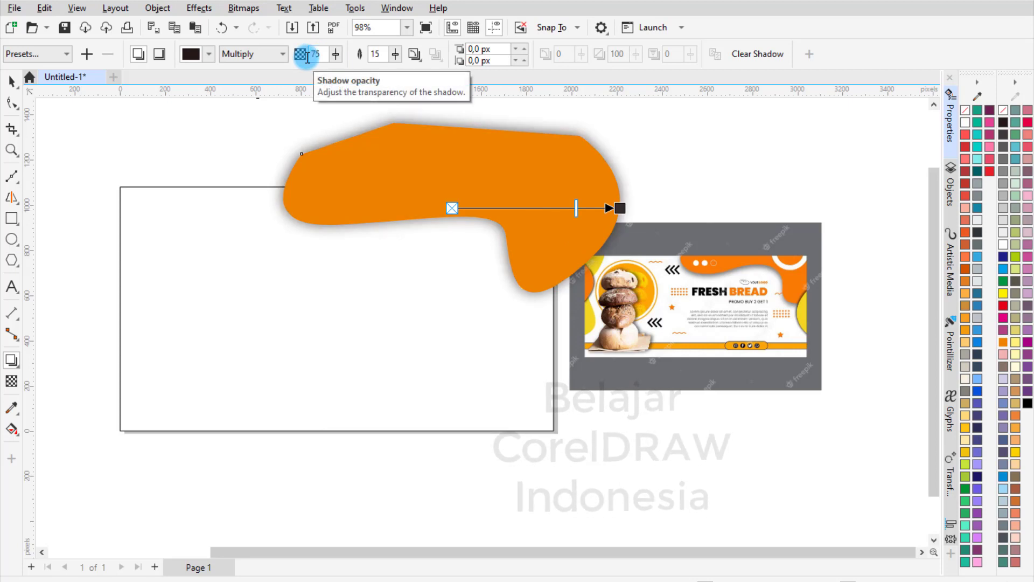
PowerClip the orange wavy shape with its shadow inside the page-sized rectangle.
{"action": "left_click", "coordinate": [12, 81]}
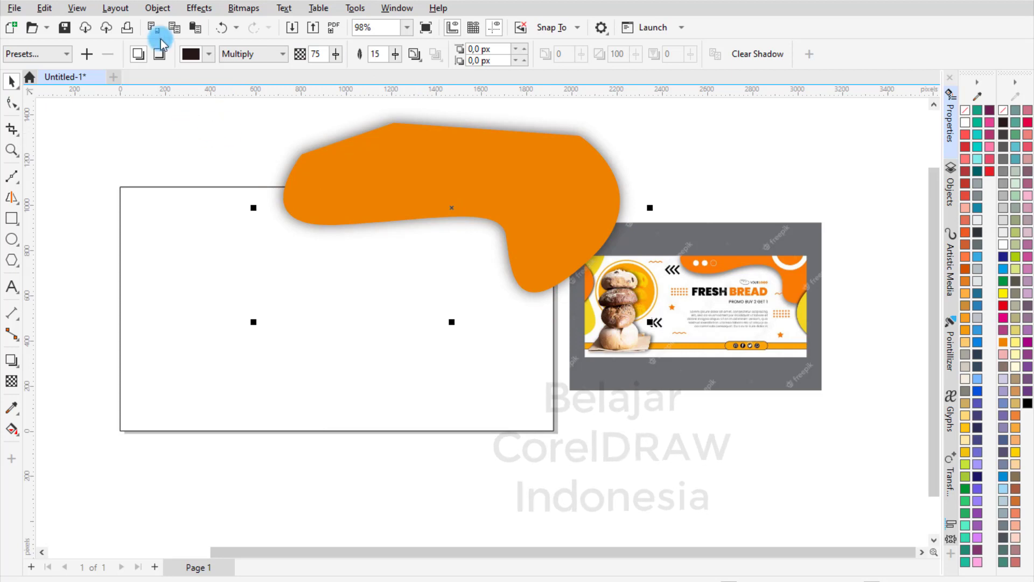
{"action": "left_click", "coordinate": [155, 12]}
{"action": "mouse_move", "coordinate": [341, 63]}
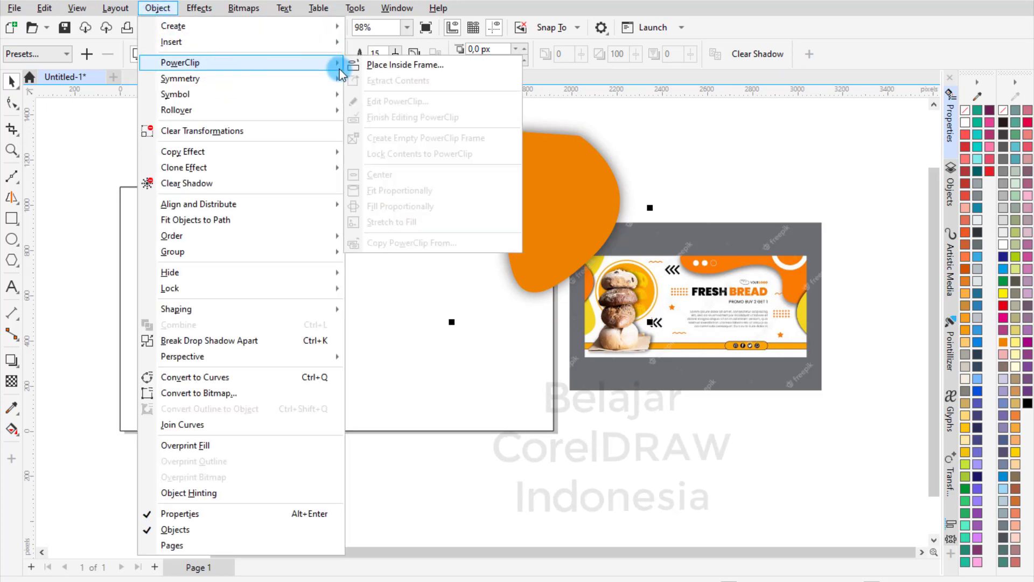
{"action": "left_click", "coordinate": [375, 66]}
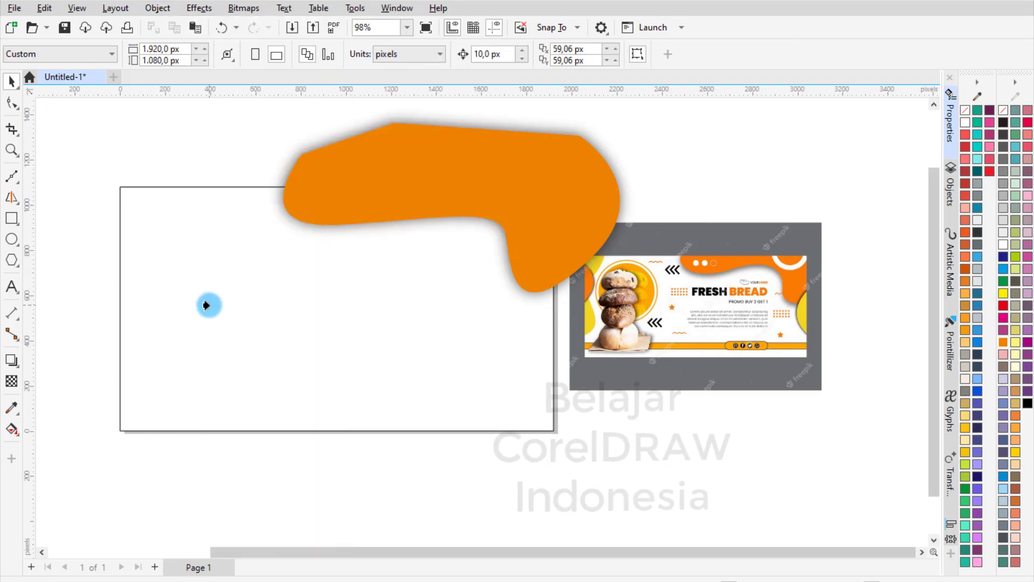
{"action": "left_click", "coordinate": [206, 305]}
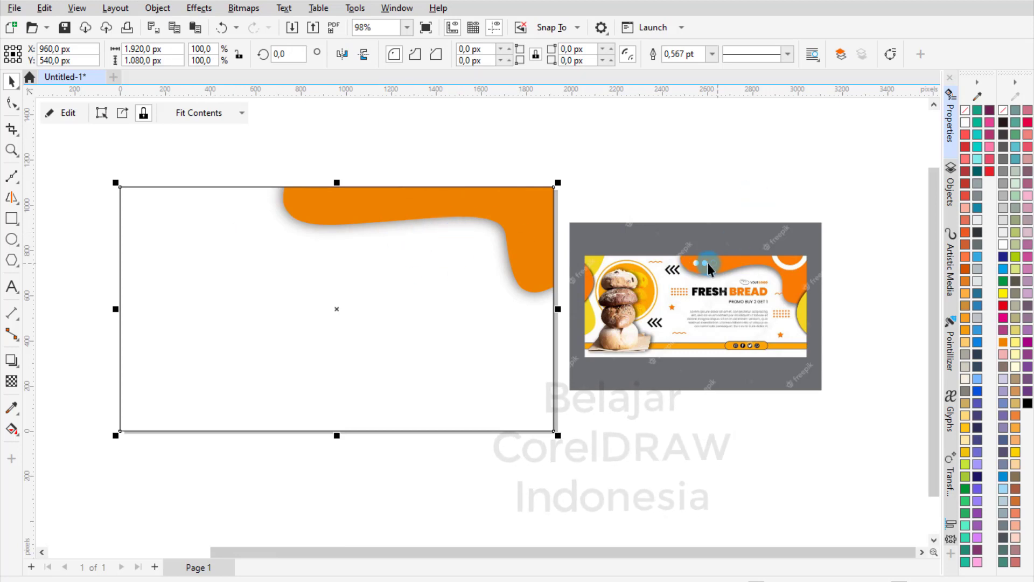
Draw a circle about 41 px wide on the upper left part of the orange shape, filled white without an outline.
{"action": "scroll", "coordinate": [417, 182], "scroll_direction": "up", "scroll_amount": 3}
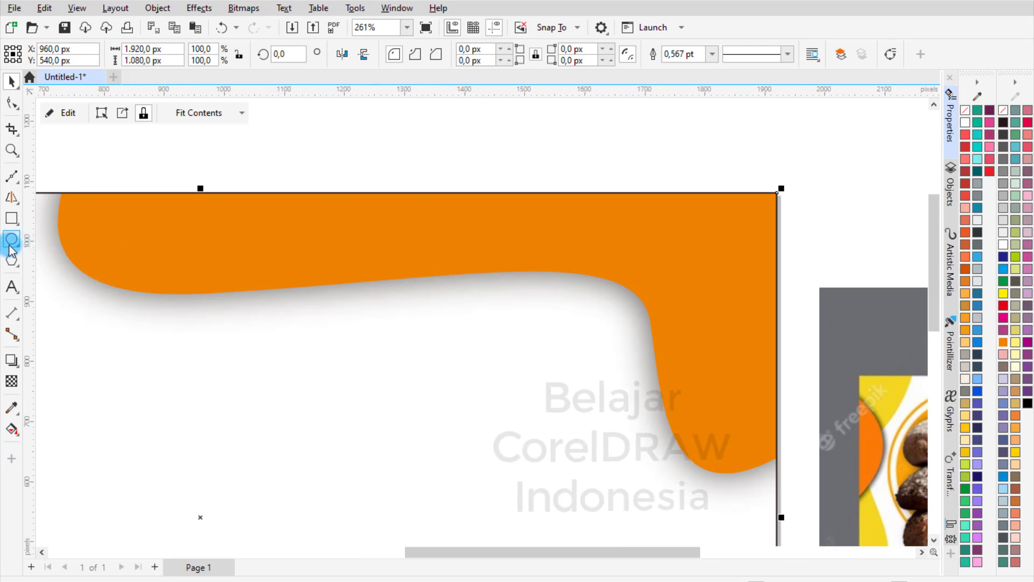
{"action": "left_click_drag", "start_coordinate": [9, 245], "coordinate": [60, 240]}
{"action": "left_click", "coordinate": [87, 243]}
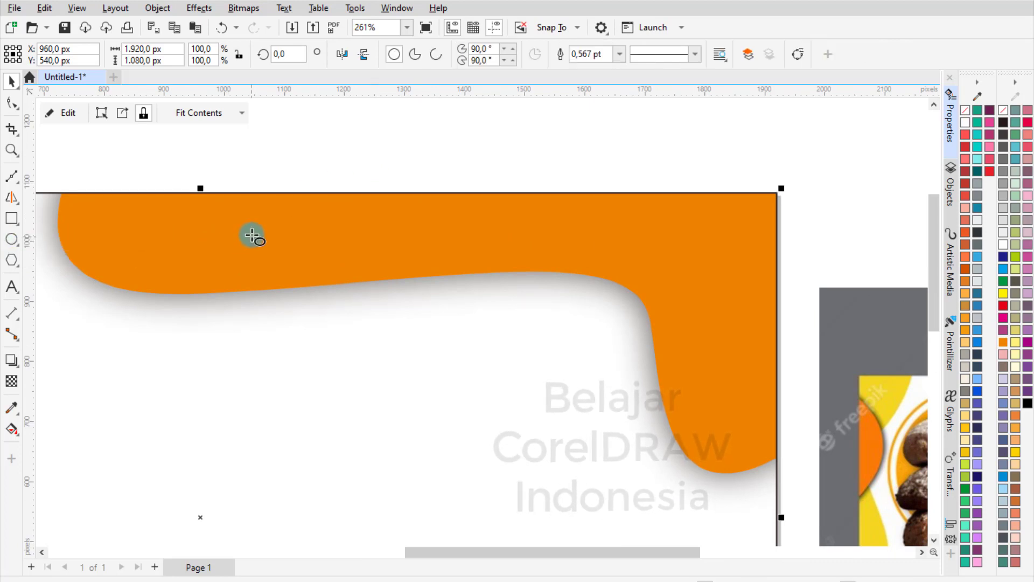
{"action": "left_click_drag", "start_coordinate": [208, 216], "coordinate": [235, 232]}
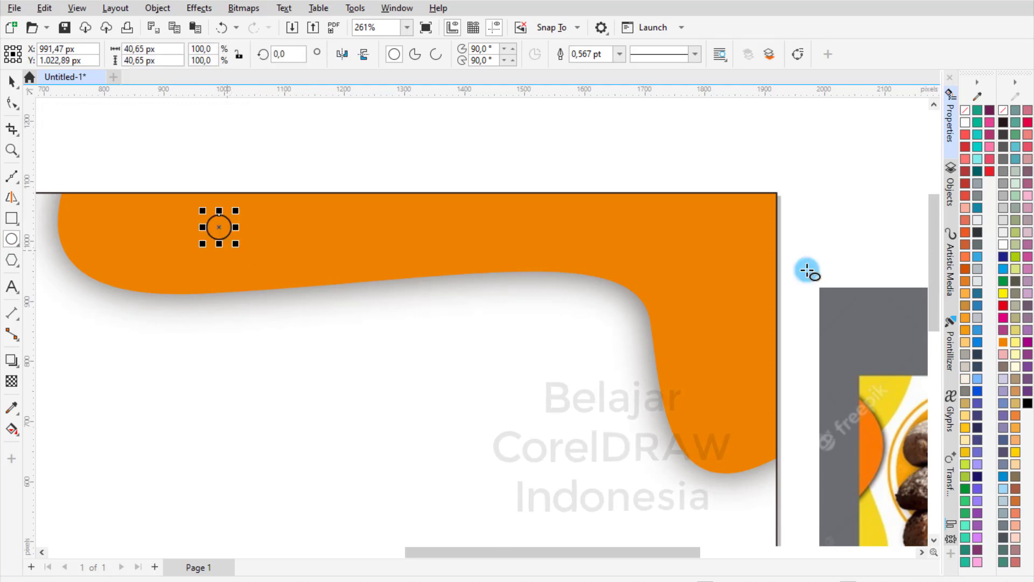
{"action": "left_click", "coordinate": [620, 54]}
{"action": "left_click", "coordinate": [604, 70]}
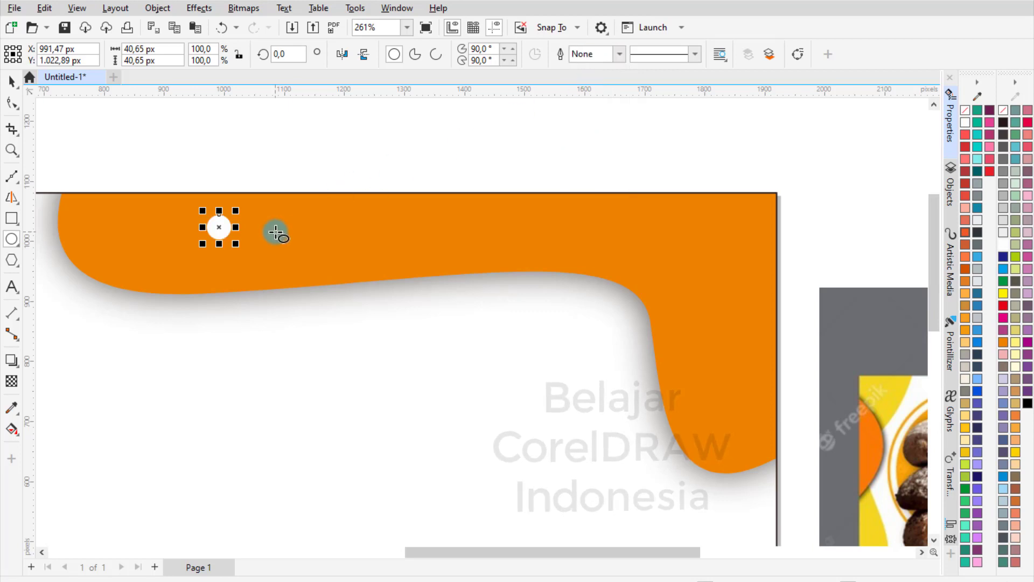
Duplicate the small white circle twice to the right, about 64 px apart, to form a row of three.
{"action": "scroll", "coordinate": [281, 227], "scroll_direction": "up", "scroll_amount": 2}
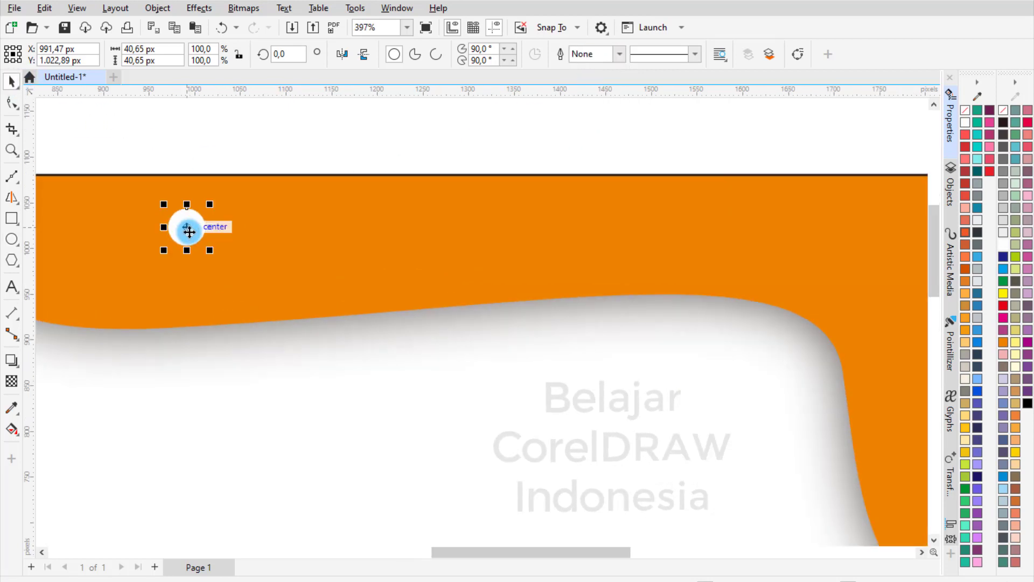
{"action": "left_click_drag", "start_coordinate": [187, 232], "coordinate": [245, 228]}
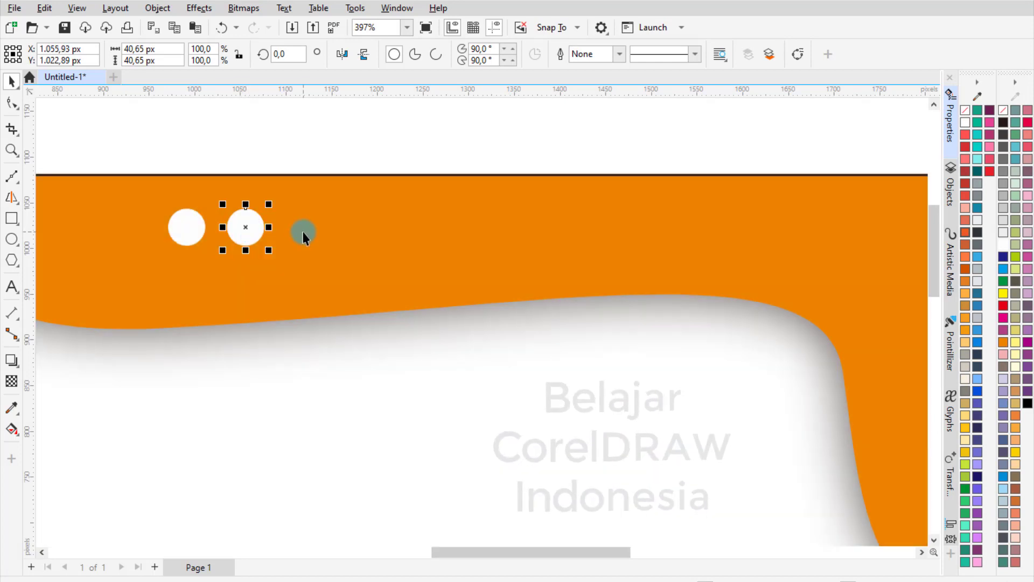
{"action": "key", "text": "ctrl+r"}
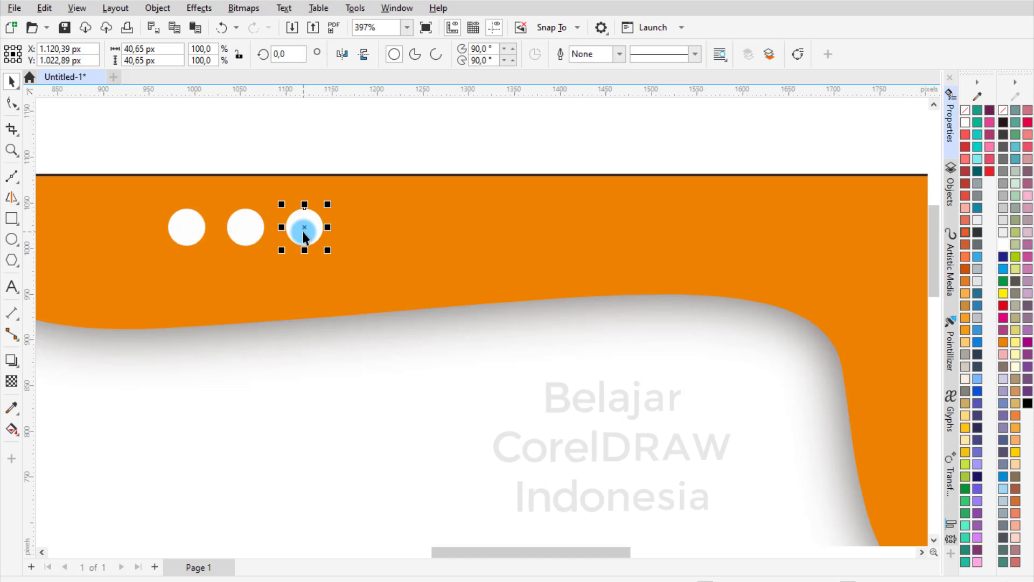
Turn the third small circle into an unfilled ring with a 1.0 pt white outline.
{"action": "left_click", "coordinate": [619, 54]}
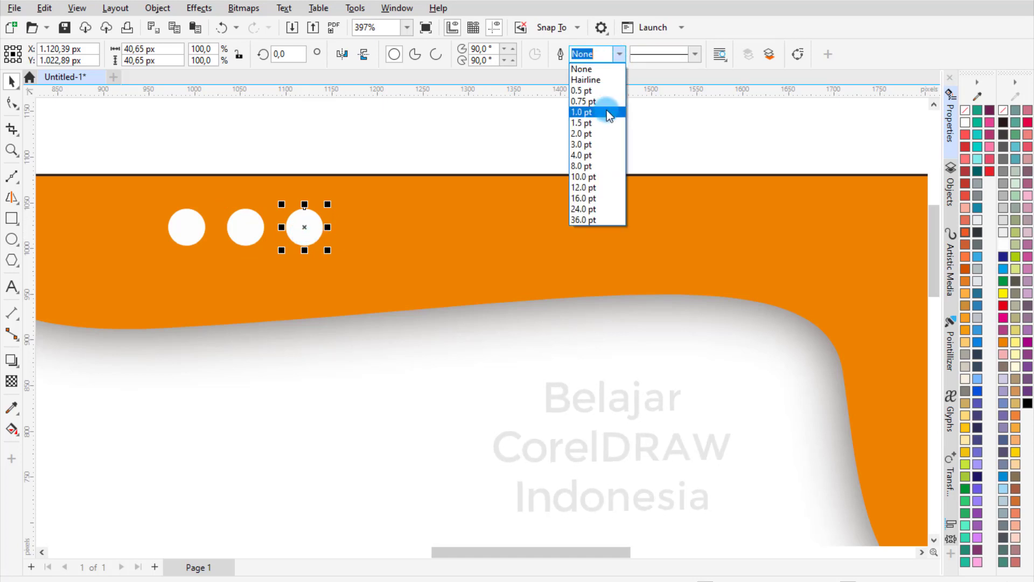
{"action": "left_click", "coordinate": [607, 112]}
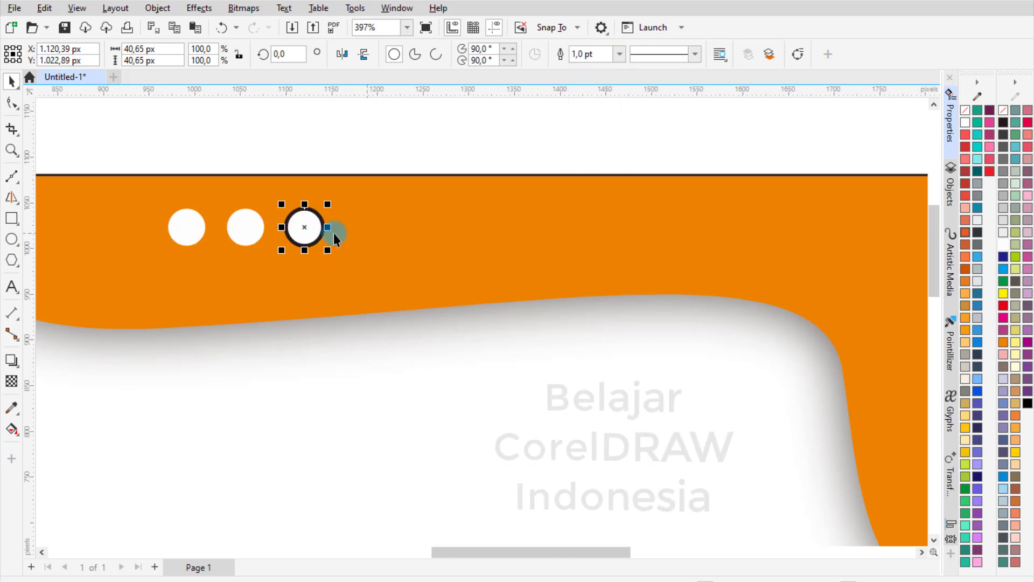
{"action": "left_click", "coordinate": [965, 111]}
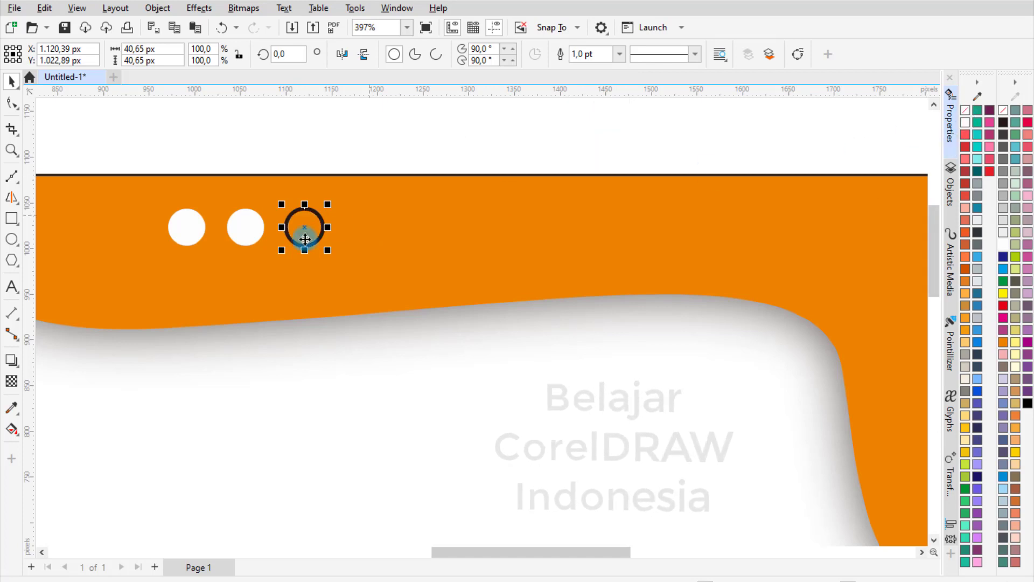
{"action": "right_click", "coordinate": [1002, 246]}
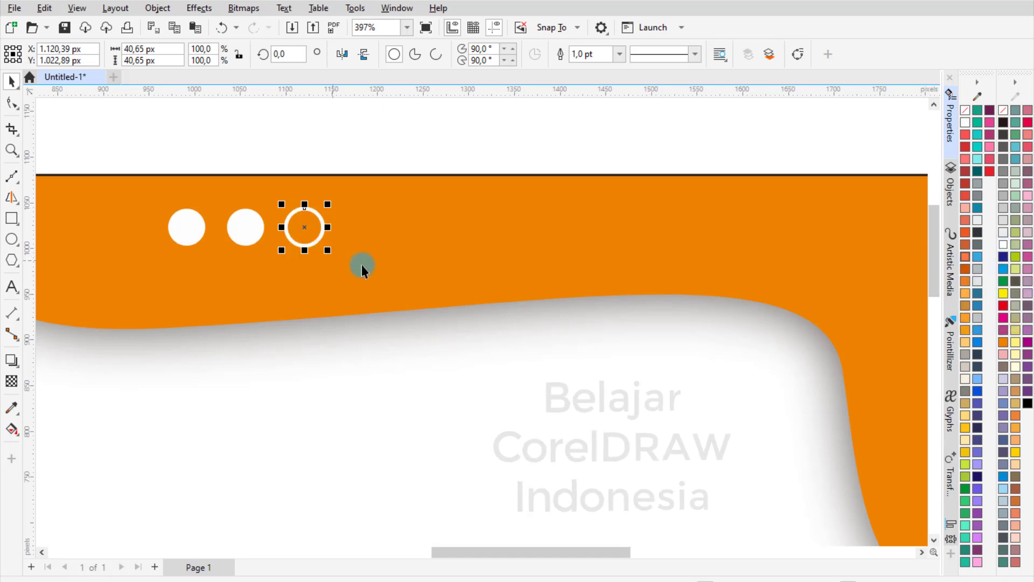
{"action": "left_click", "coordinate": [411, 139]}
Draw a circle over the page's upper-right corner, scale it to about 304 px, and shift it slightly up and left.
{"action": "scroll", "coordinate": [262, 199], "scroll_direction": "down", "scroll_amount": 3}
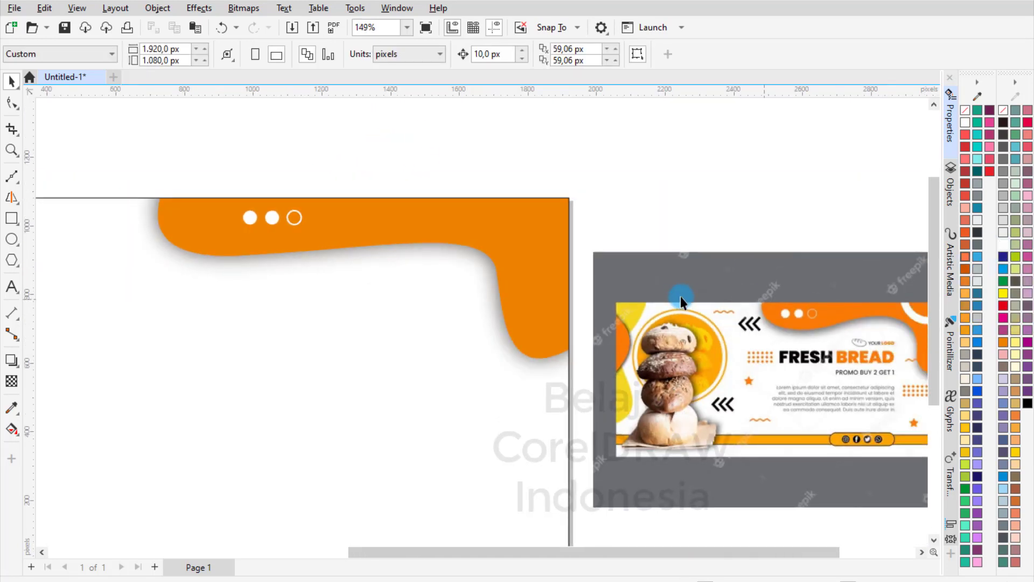
{"action": "scroll", "coordinate": [681, 300], "scroll_direction": "down", "scroll_amount": 2}
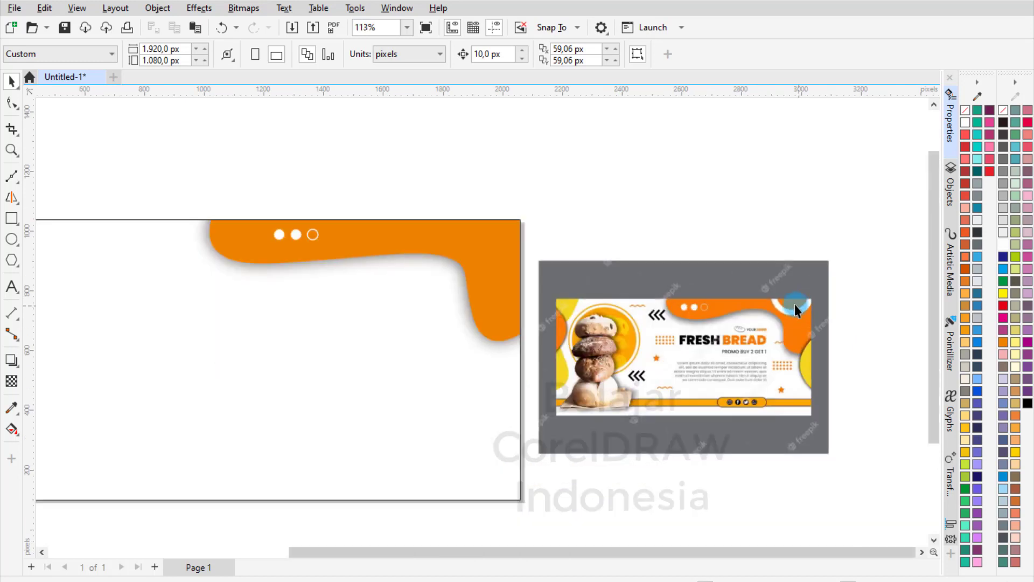
{"action": "scroll", "coordinate": [470, 220], "scroll_direction": "up", "scroll_amount": 2}
{"action": "left_click", "coordinate": [13, 238]}
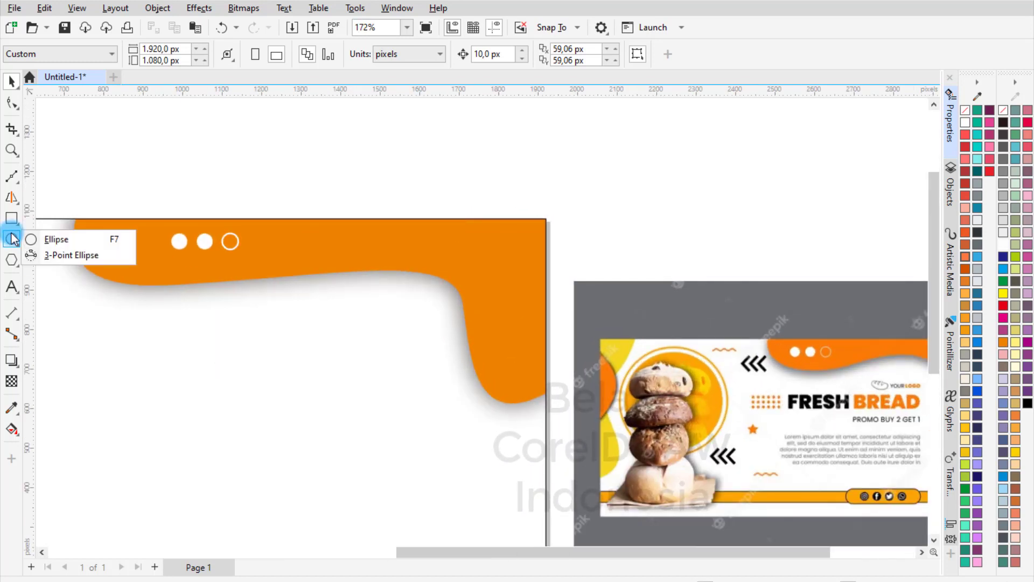
{"action": "left_click", "coordinate": [49, 233]}
{"action": "left_click_drag", "start_coordinate": [445, 159], "coordinate": [576, 261]}
{"action": "scroll", "coordinate": [446, 224], "scroll_direction": "down", "scroll_amount": 3}
{"action": "scroll", "coordinate": [472, 210], "scroll_direction": "up", "scroll_amount": 3}
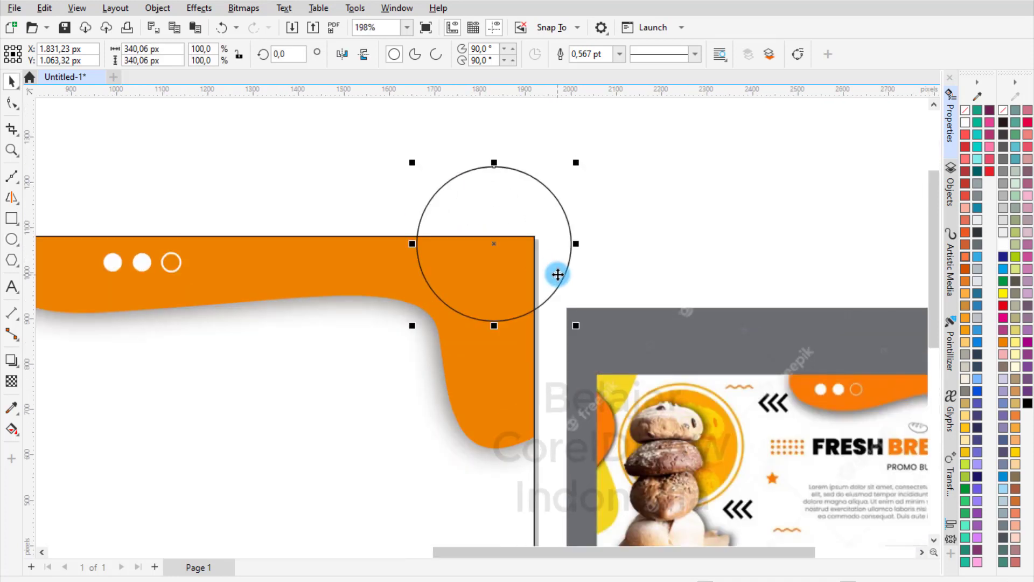
{"action": "left_click_drag", "start_coordinate": [579, 329], "coordinate": [559, 310]}
{"action": "left_click_drag", "start_coordinate": [527, 233], "coordinate": [509, 215]}
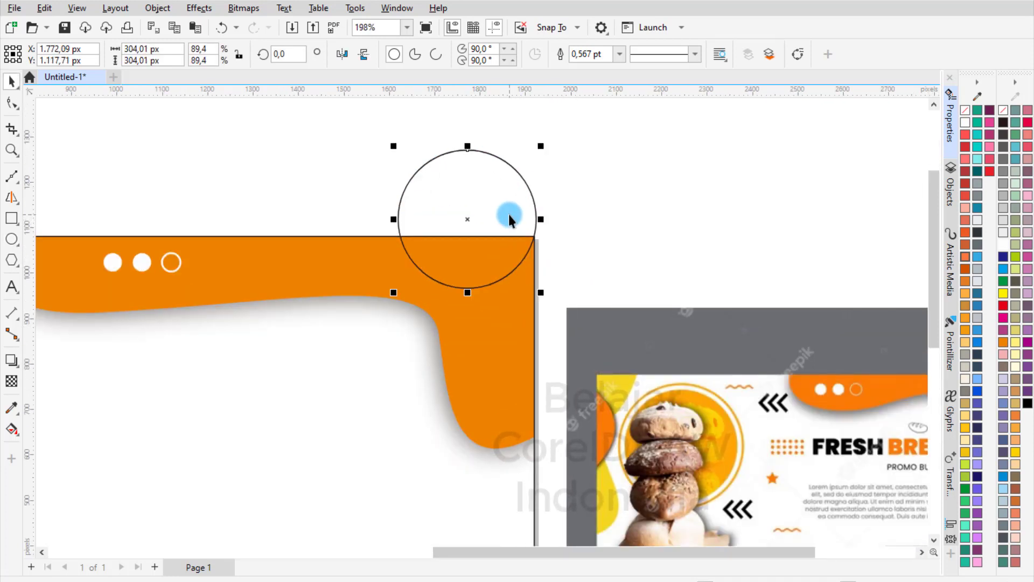
Set the large corner circle's outline width to 8.0 pt.
{"action": "left_click", "coordinate": [619, 53]}
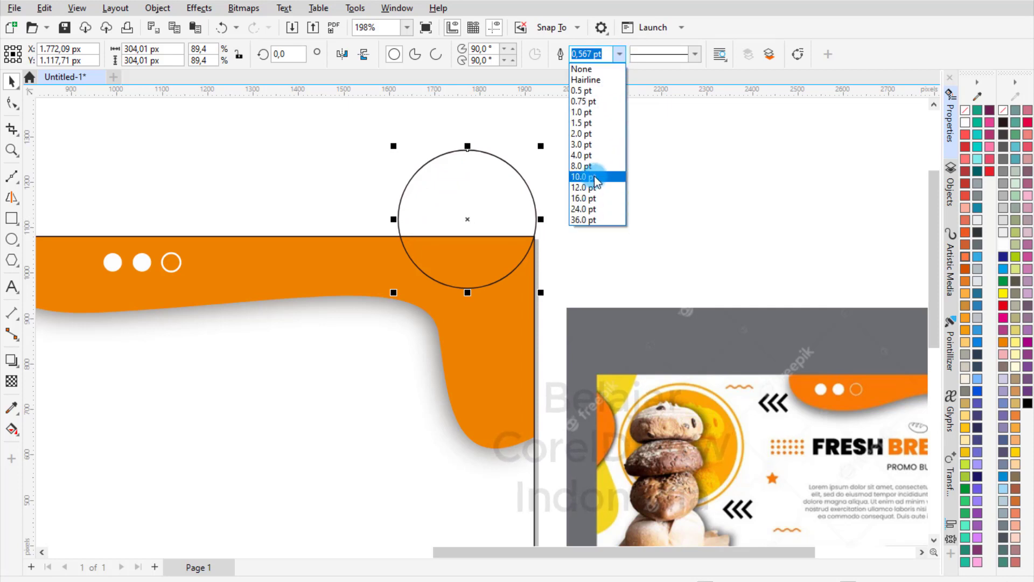
{"action": "left_click", "coordinate": [593, 176]}
{"action": "left_click", "coordinate": [618, 56]}
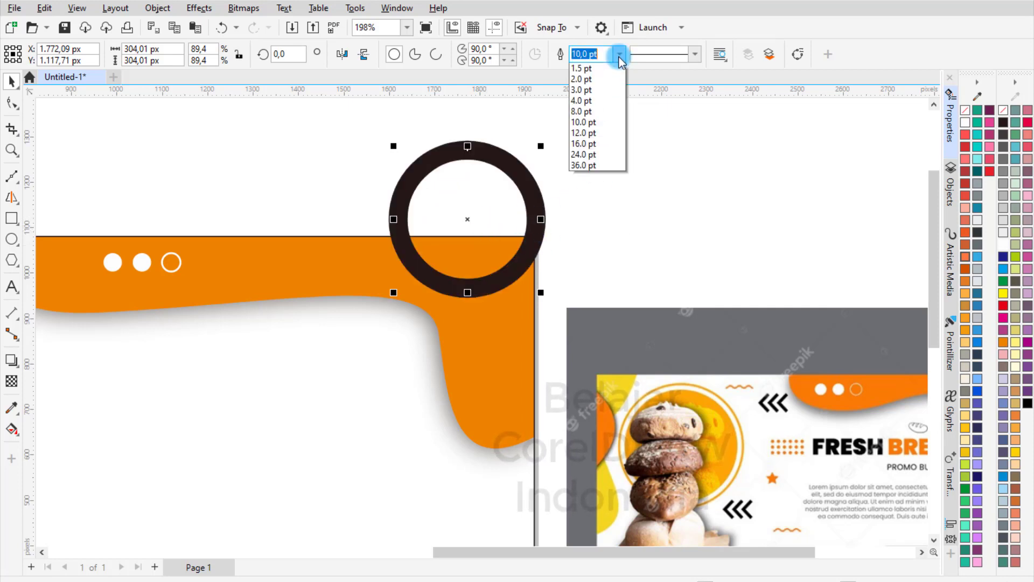
{"action": "left_click", "coordinate": [598, 166]}
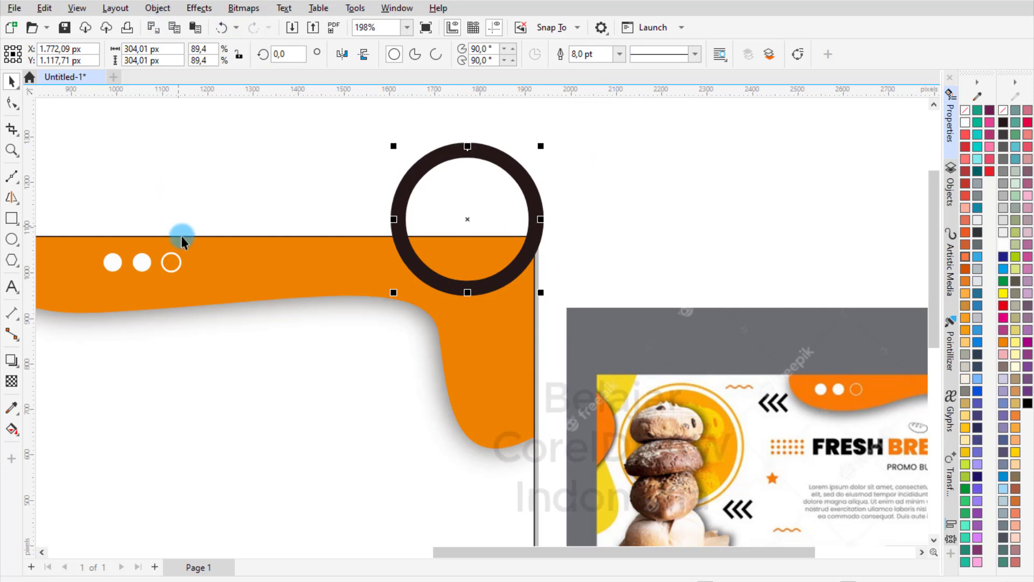
Convert the large circle's outline to an object and fill the resulting ring with white.
{"action": "left_click", "coordinate": [157, 8]}
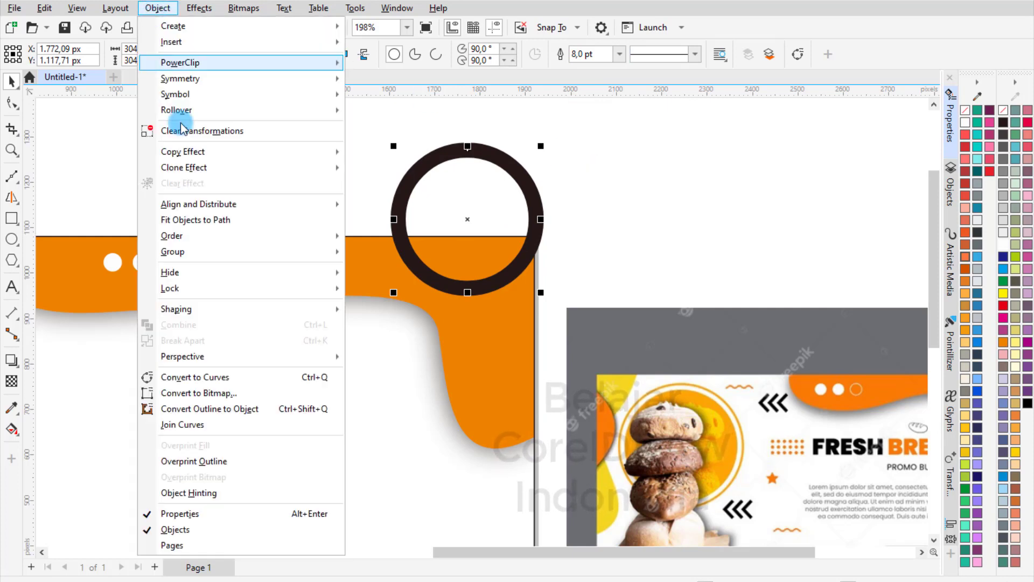
{"action": "left_click", "coordinate": [275, 409]}
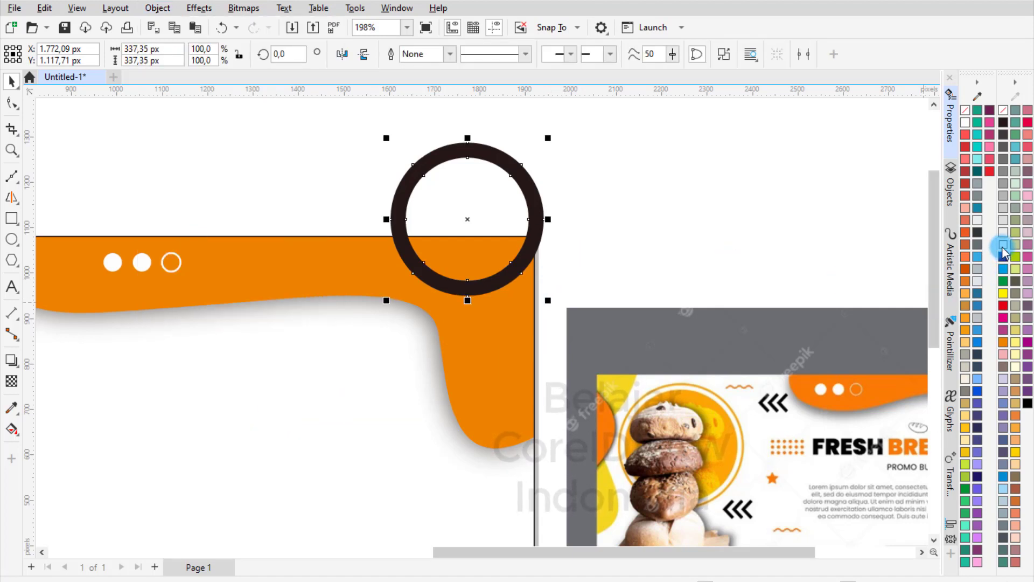
{"action": "left_click", "coordinate": [1003, 245]}
{"action": "left_click", "coordinate": [637, 212]}
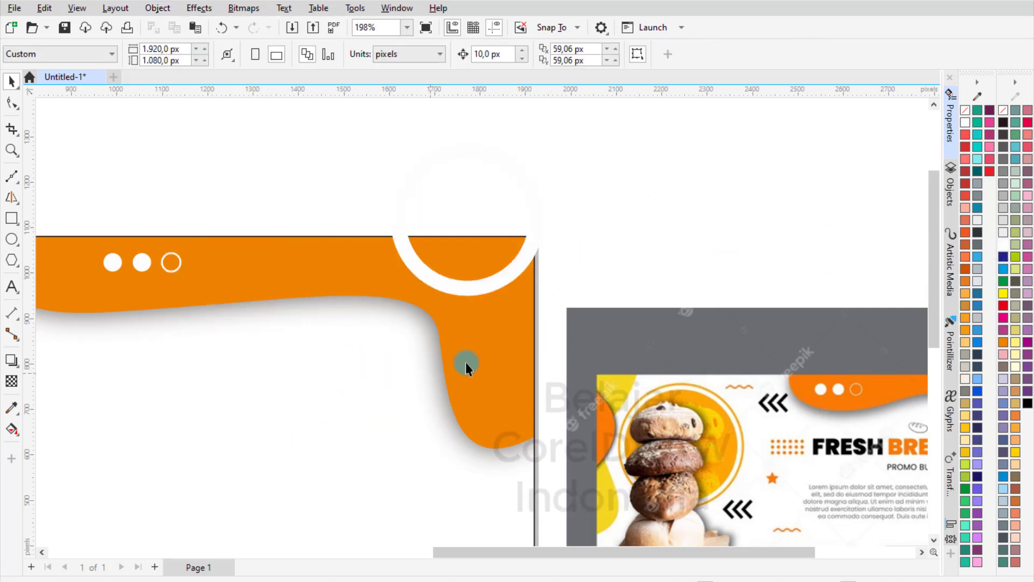
Intersect the white ring with the page-sized rectangle and delete the original ring, leaving only the part inside the page.
{"action": "scroll", "coordinate": [549, 247], "scroll_direction": "down", "scroll_amount": 3}
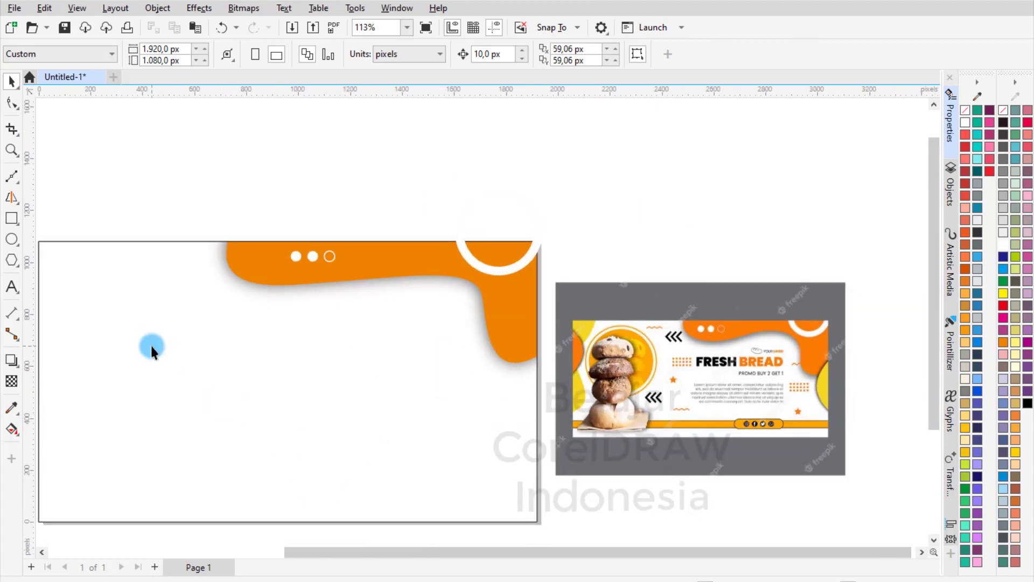
{"action": "left_click", "coordinate": [150, 346]}
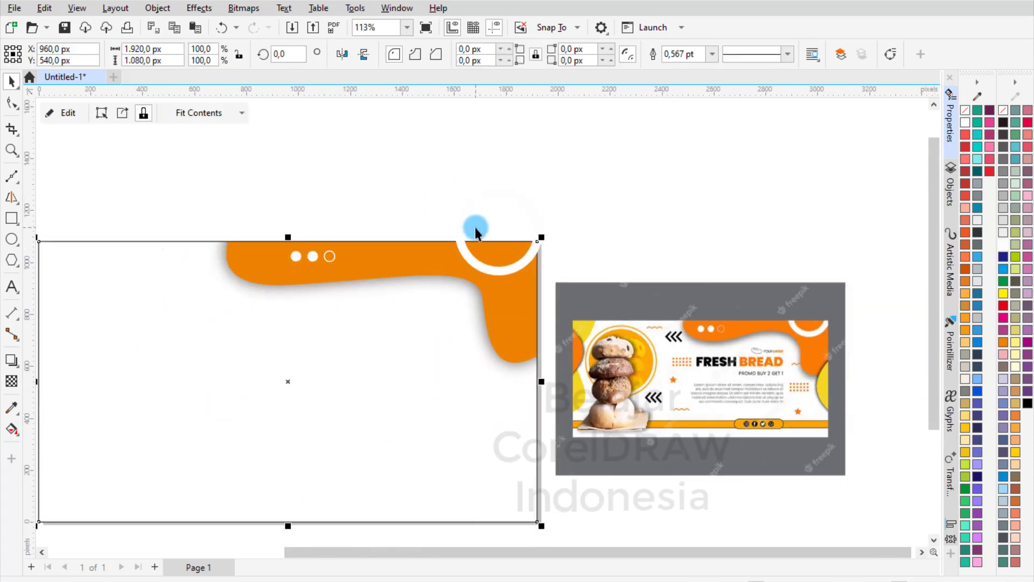
{"action": "left_click", "coordinate": [461, 237], "text": "shift"}
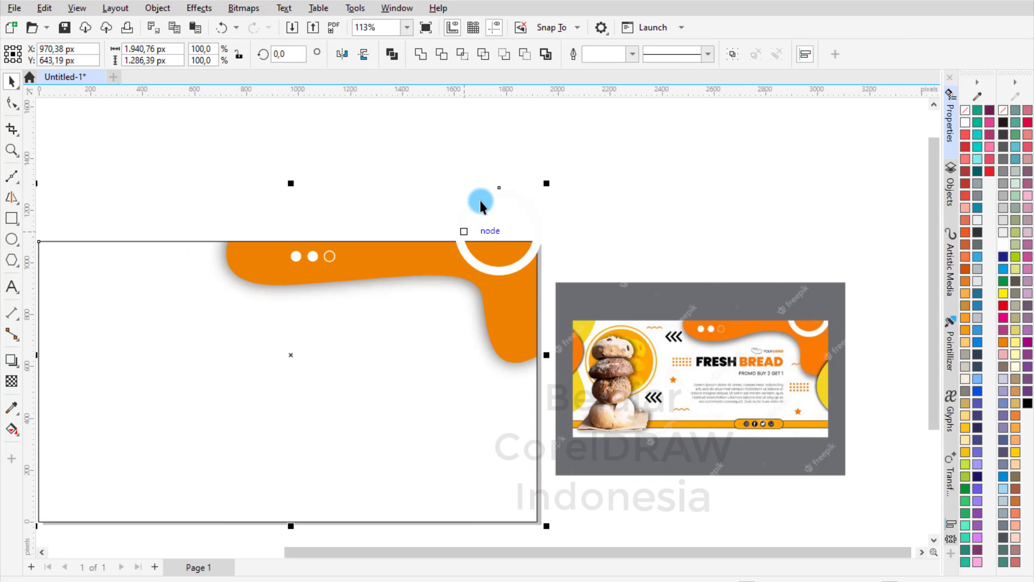
{"action": "left_click", "coordinate": [461, 54]}
{"action": "left_click", "coordinate": [539, 227]}
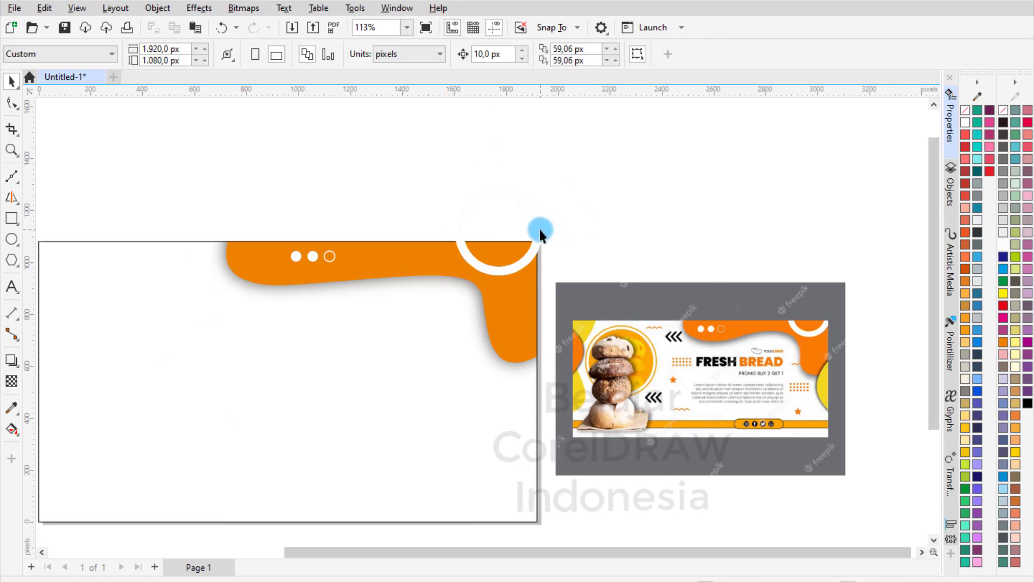
{"action": "left_click", "coordinate": [537, 229]}
{"action": "left_click", "coordinate": [519, 241]}
{"action": "scroll", "coordinate": [543, 245], "scroll_direction": "up", "scroll_amount": 4}
{"action": "scroll", "coordinate": [555, 229], "scroll_direction": "down", "scroll_amount": 4}
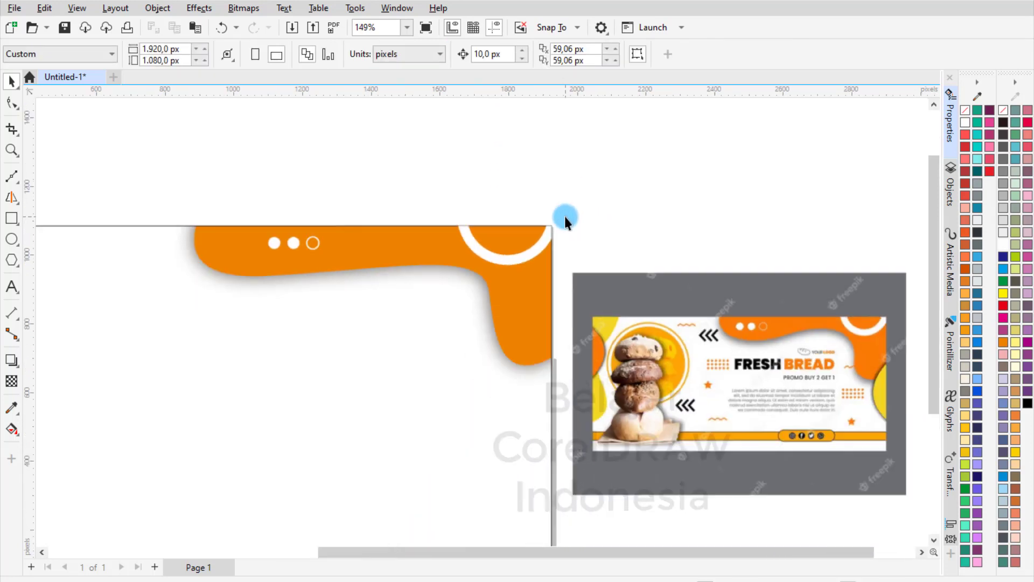
Remove the outline of the page-sized rectangle that holds the orange shape.
{"action": "left_click", "coordinate": [69, 264]}
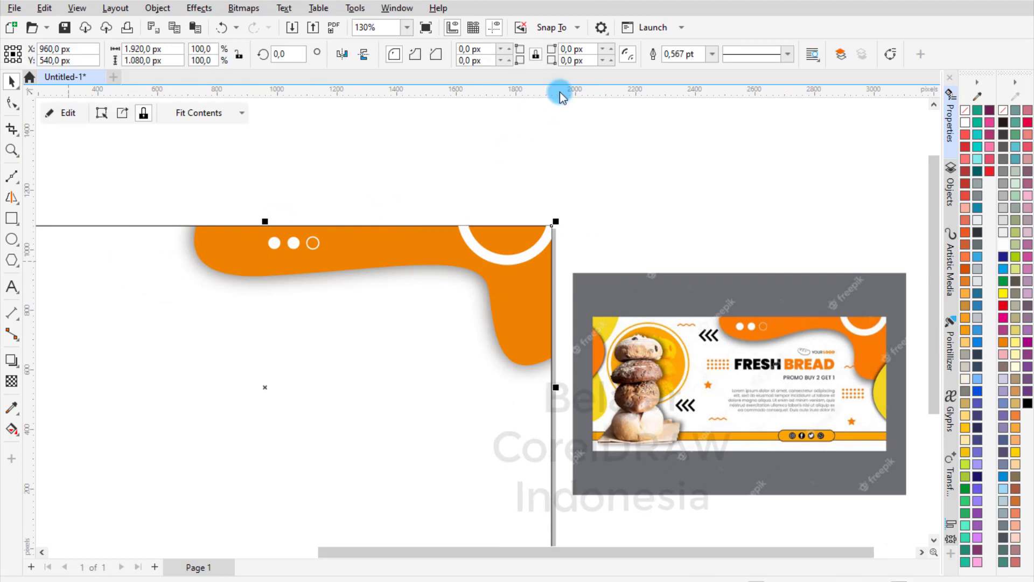
{"action": "left_click", "coordinate": [712, 54]}
{"action": "left_click", "coordinate": [678, 68]}
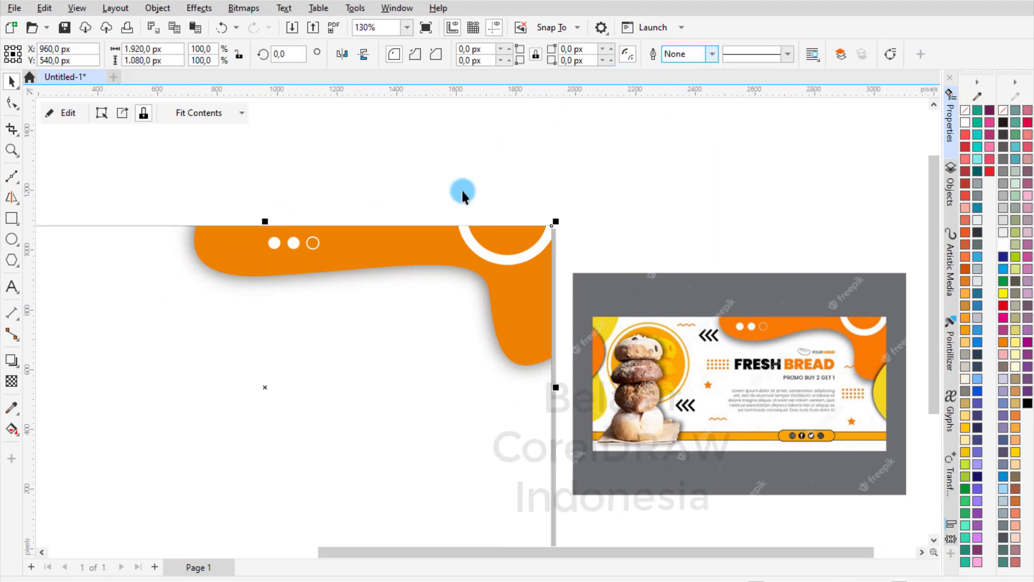
{"action": "left_click", "coordinate": [462, 196]}
{"action": "scroll", "coordinate": [346, 215], "scroll_direction": "down", "scroll_amount": 5}
{"action": "scroll", "coordinate": [477, 259], "scroll_direction": "up", "scroll_amount": 3}
{"action": "left_click", "coordinate": [406, 393]}
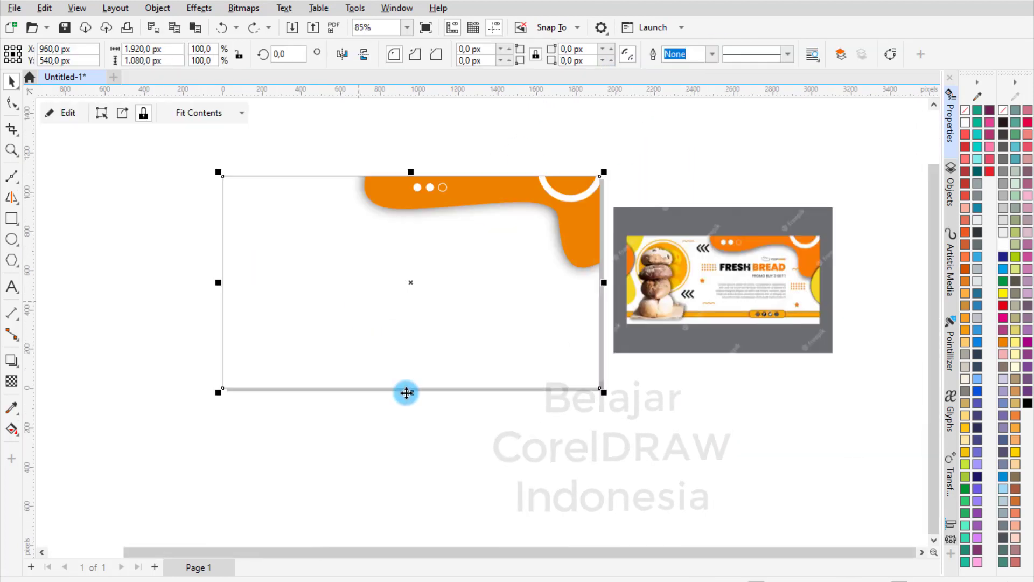
{"action": "left_click", "coordinate": [575, 394]}
{"action": "scroll", "coordinate": [852, 286], "scroll_direction": "up", "scroll_amount": 4}
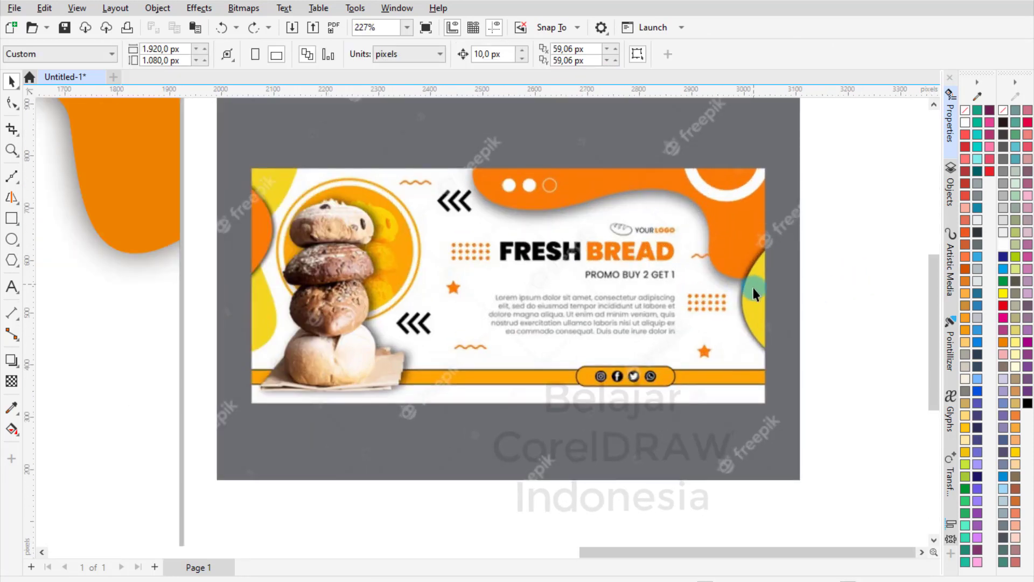
Draw a circle about 392 px in diameter across the page's right edge, below the orange shape, and fill it with yellow.
{"action": "scroll", "coordinate": [753, 294], "scroll_direction": "down", "scroll_amount": 4}
{"action": "scroll", "coordinate": [493, 309], "scroll_direction": "up", "scroll_amount": 1}
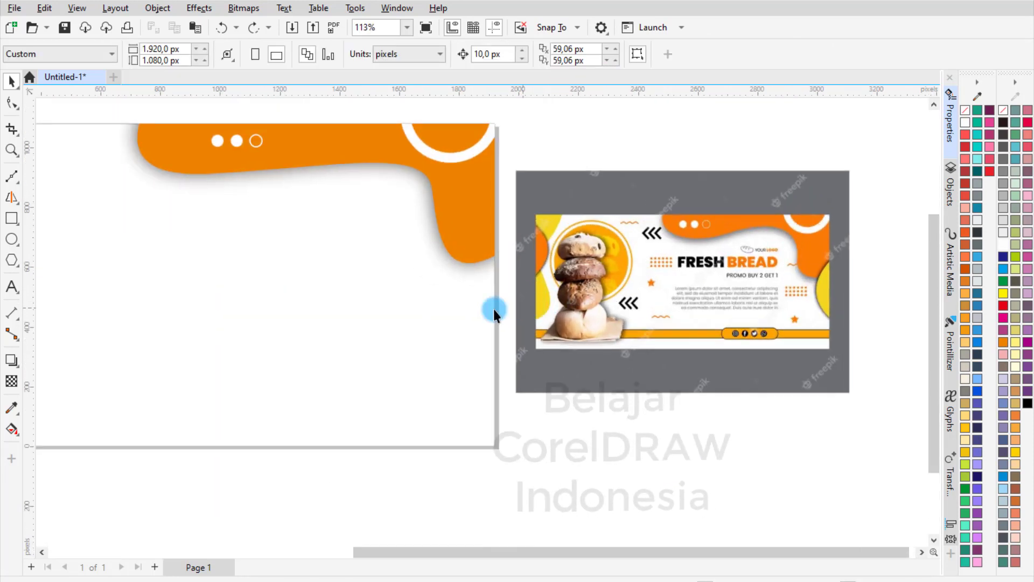
{"action": "left_click", "coordinate": [20, 245]}
{"action": "left_click", "coordinate": [54, 238]}
{"action": "left_click_drag", "start_coordinate": [447, 242], "coordinate": [564, 358]}
{"action": "key", "text": "space"}
{"action": "left_click_drag", "start_coordinate": [512, 331], "coordinate": [526, 340]}
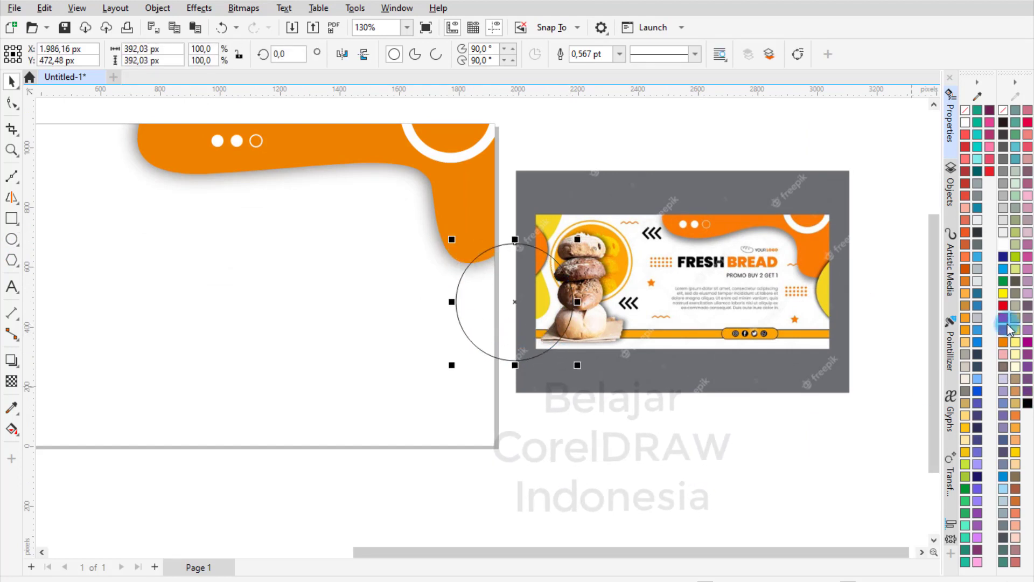
{"action": "left_click", "coordinate": [1005, 294]}
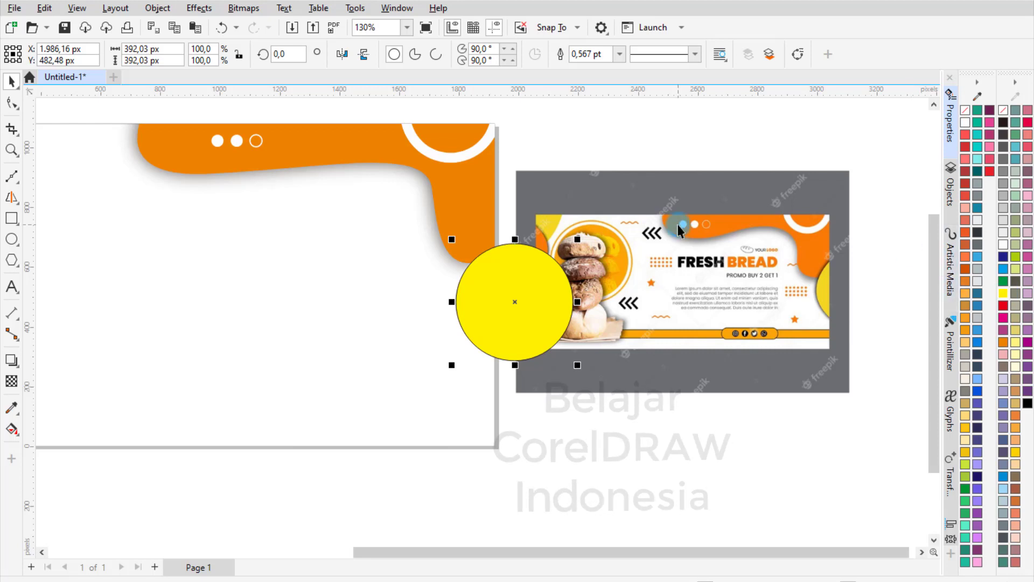
Add a drop shadow to the yellow circle on the page's right edge.
{"action": "left_click", "coordinate": [11, 360]}
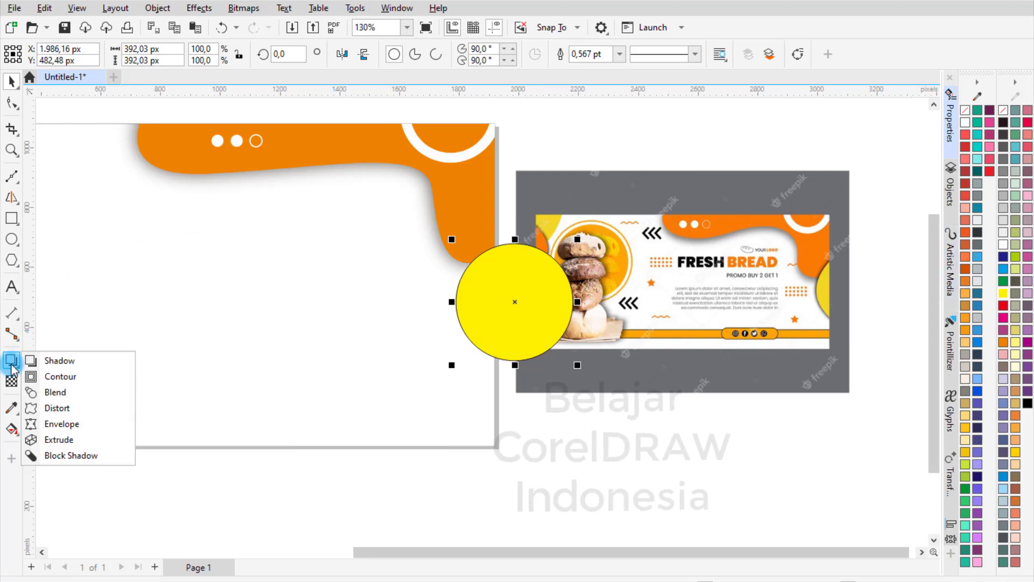
{"action": "left_click", "coordinate": [62, 361]}
{"action": "left_click_drag", "start_coordinate": [512, 305], "coordinate": [573, 299]}
{"action": "key", "text": "space"}
PowerClip the shadowed yellow circle inside the page-sized rectangle.
{"action": "left_click", "coordinate": [514, 274]}
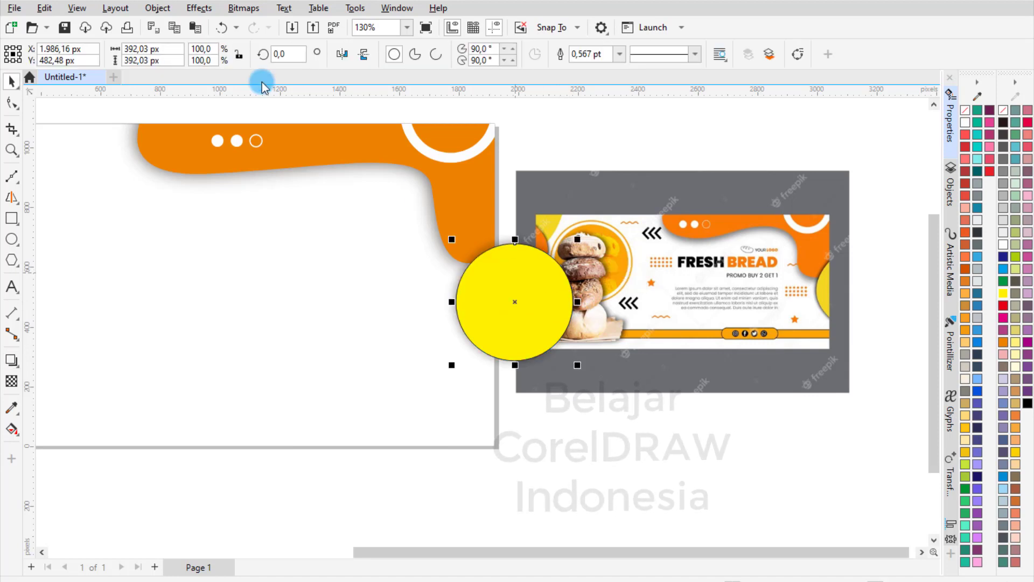
{"action": "left_click", "coordinate": [157, 7]}
{"action": "mouse_move", "coordinate": [253, 63]}
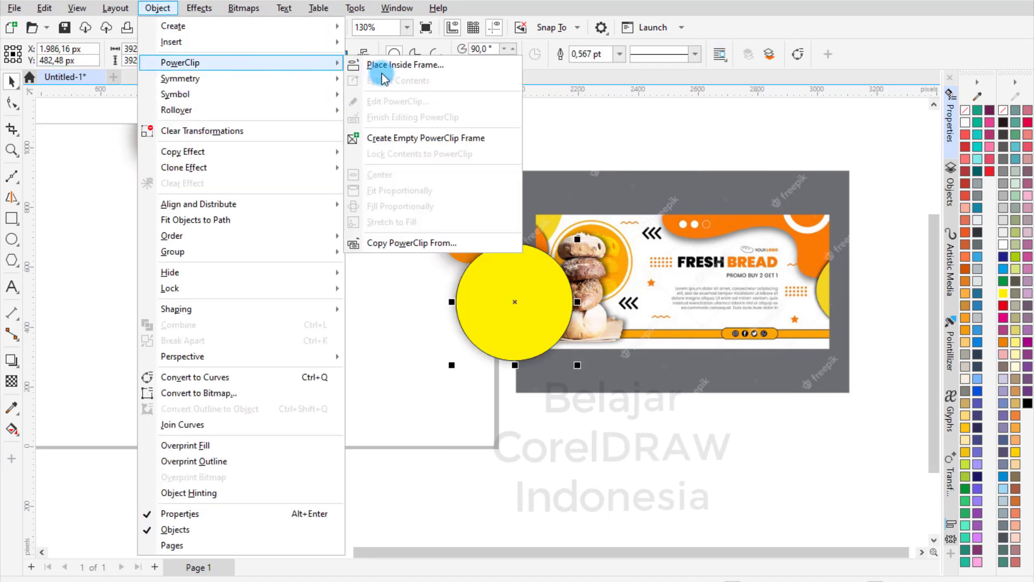
{"action": "left_click", "coordinate": [388, 74]}
{"action": "left_click", "coordinate": [187, 221]}
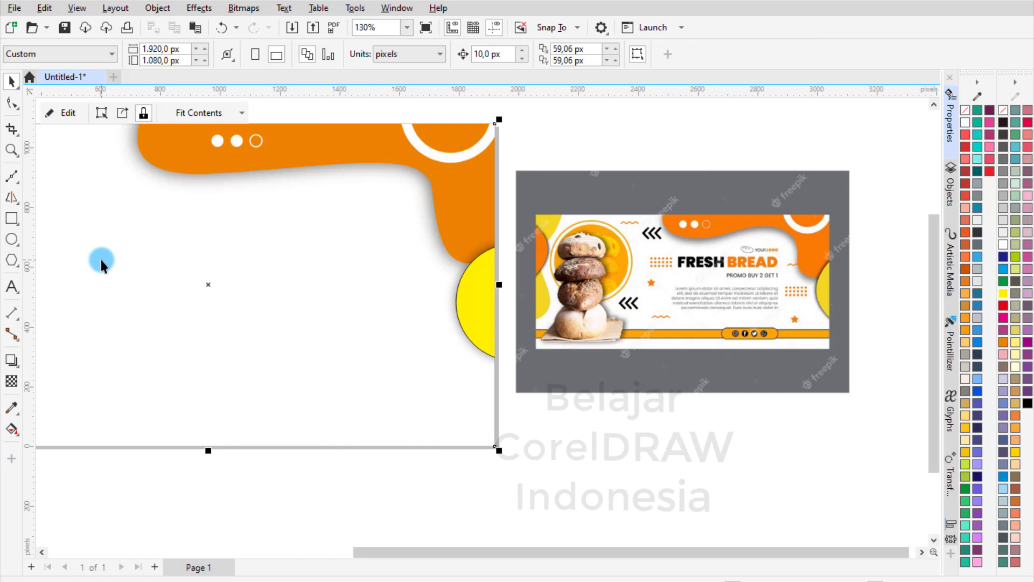
{"action": "left_click", "coordinate": [566, 122]}
Draw a closed wavy shape about 580 × 1128 px over the page's left edge, curving along its right side like the reference.
{"action": "scroll", "coordinate": [609, 242], "scroll_direction": "down", "scroll_amount": 3}
{"action": "scroll", "coordinate": [575, 272], "scroll_direction": "up", "scroll_amount": 3}
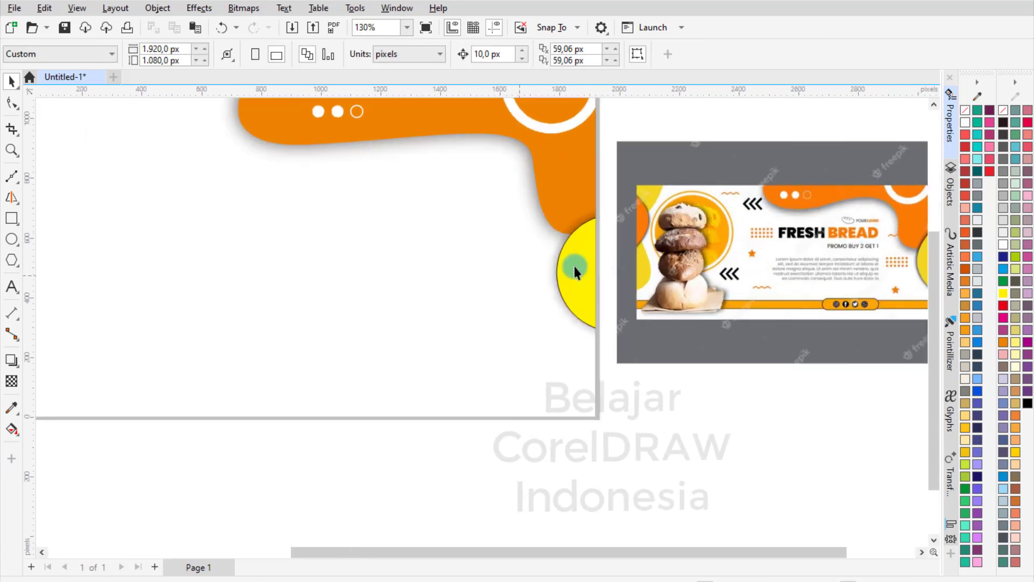
{"action": "scroll", "coordinate": [648, 223], "scroll_direction": "down", "scroll_amount": 3}
{"action": "scroll", "coordinate": [648, 214], "scroll_direction": "up", "scroll_amount": 3}
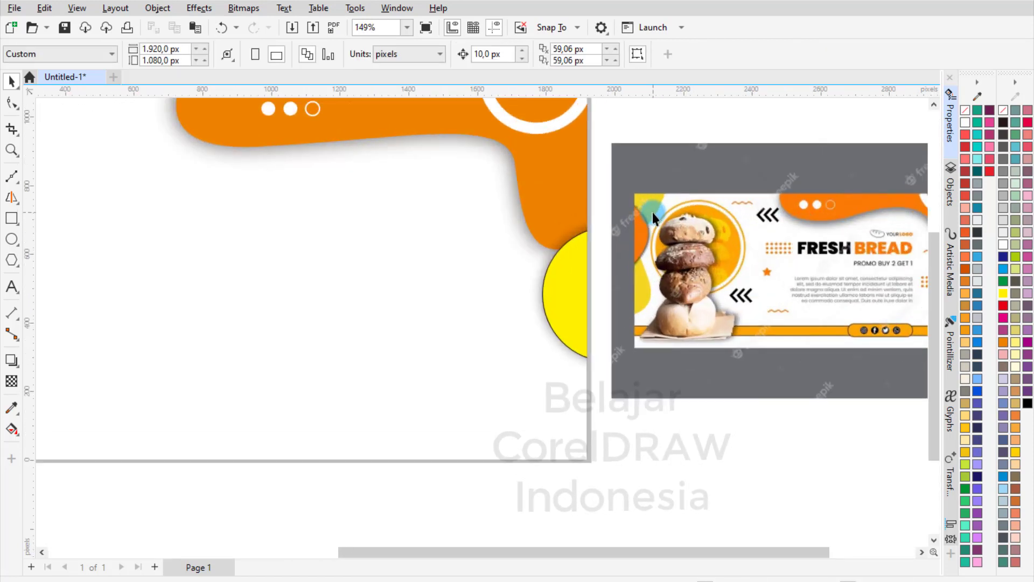
{"action": "scroll", "coordinate": [652, 212], "scroll_direction": "down", "scroll_amount": 1}
{"action": "left_click", "coordinate": [454, 209]}
{"action": "scroll", "coordinate": [245, 158], "scroll_direction": "up", "scroll_amount": 2}
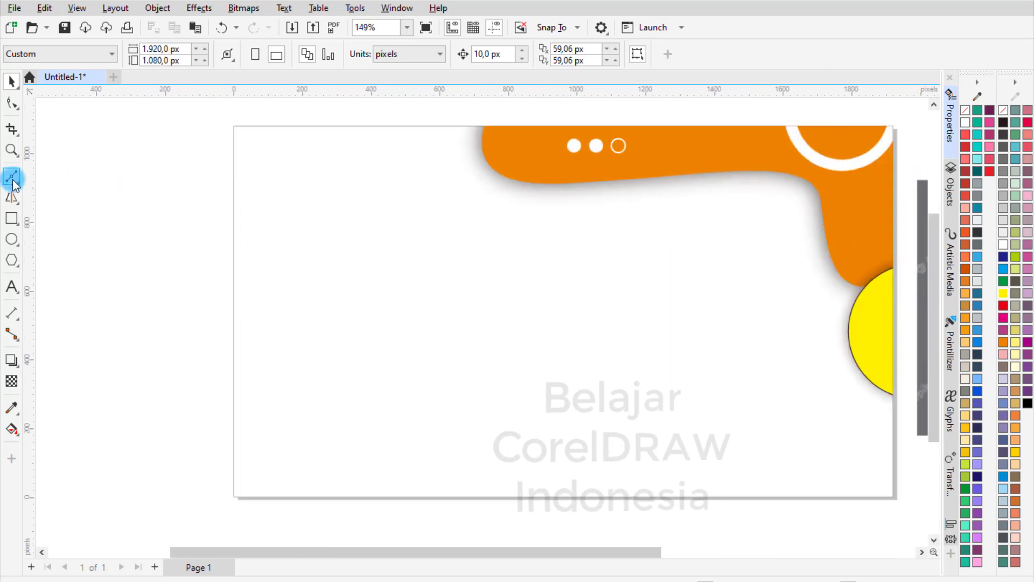
{"action": "left_click", "coordinate": [13, 184]}
{"action": "left_click", "coordinate": [60, 209]}
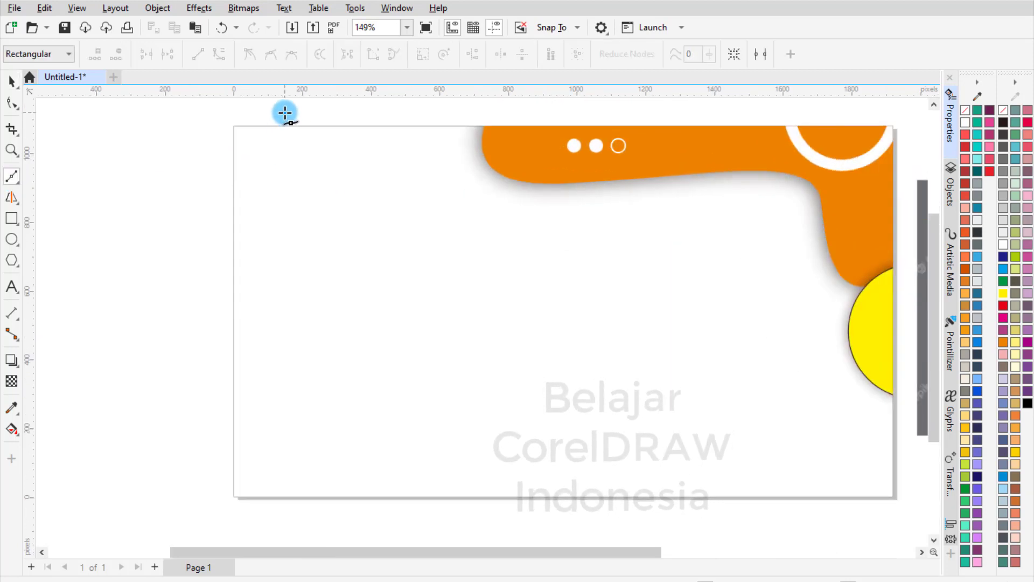
{"action": "left_click", "coordinate": [285, 113]}
{"action": "left_click_drag", "start_coordinate": [270, 215], "coordinate": [250, 264]}
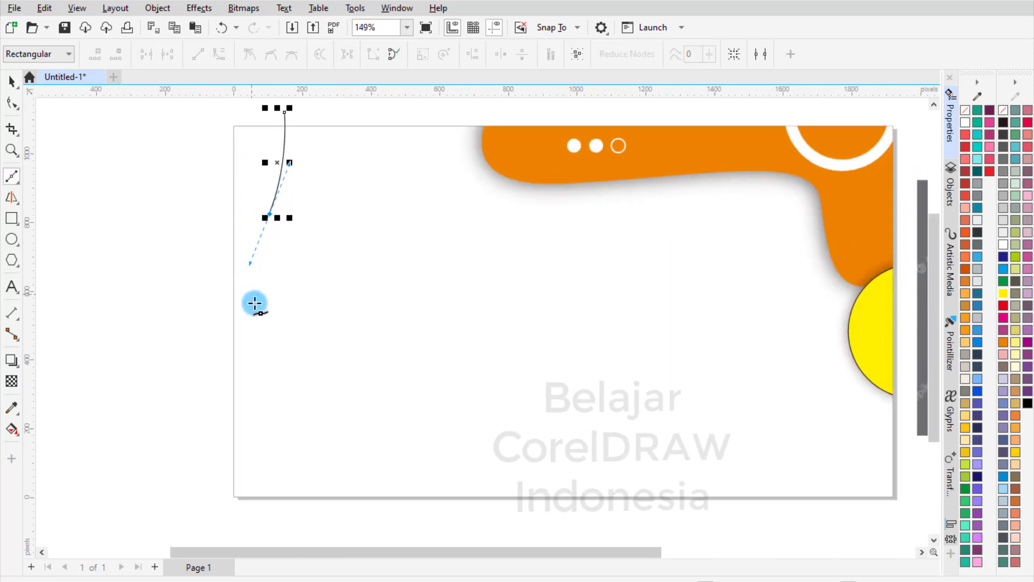
{"action": "left_click_drag", "start_coordinate": [254, 303], "coordinate": [263, 335]}
{"action": "left_click_drag", "start_coordinate": [198, 411], "coordinate": [78, 432]}
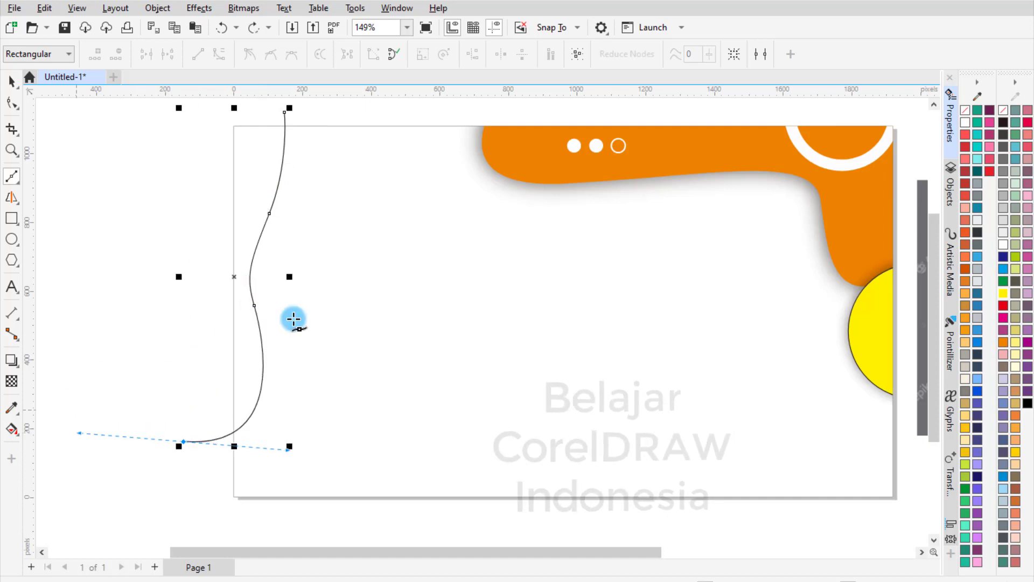
{"action": "scroll", "coordinate": [294, 319], "scroll_direction": "down", "scroll_amount": 2}
{"action": "left_click", "coordinate": [136, 193]}
{"action": "left_click", "coordinate": [222, 119]}
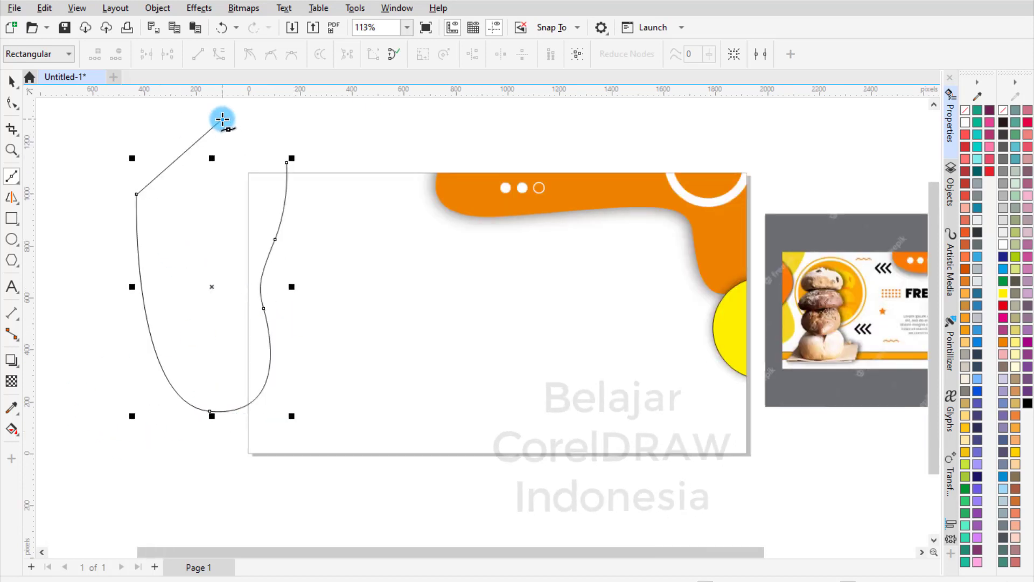
{"action": "left_click", "coordinate": [291, 163]}
Fill the wavy shape with yellow and remove its outline.
{"action": "key", "text": "space"}
{"action": "left_click", "coordinate": [1002, 293]}
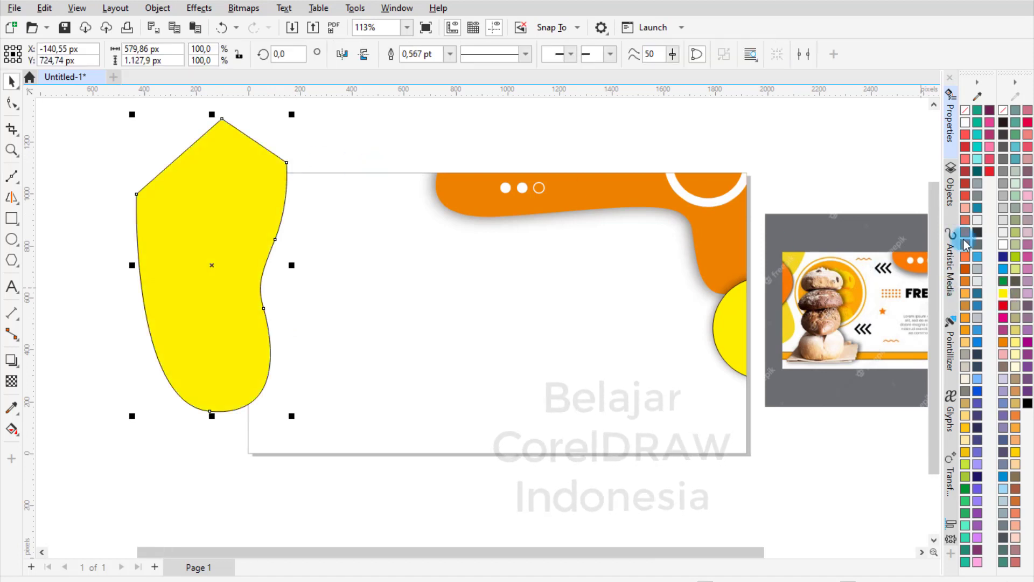
{"action": "left_click", "coordinate": [449, 54]}
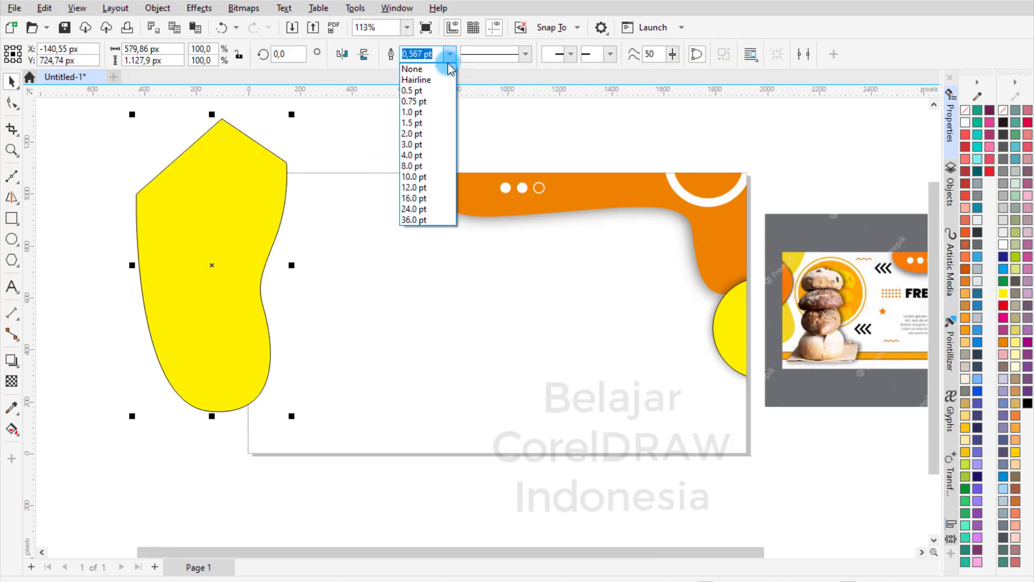
{"action": "left_click", "coordinate": [425, 69]}
PowerClip the yellow wavy shape inside the page-sized rectangle.
{"action": "left_click", "coordinate": [157, 7]}
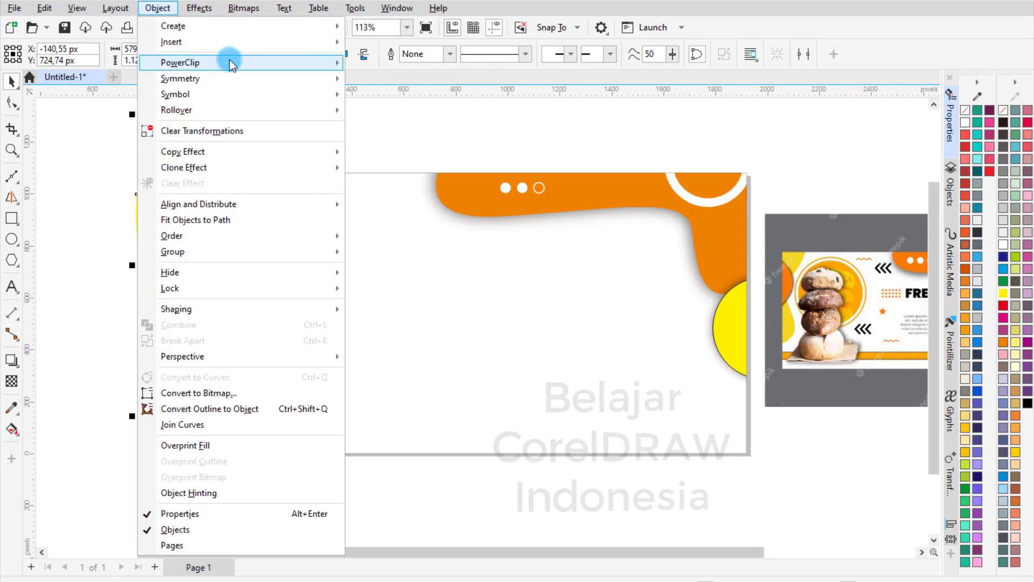
{"action": "mouse_move", "coordinate": [333, 63]}
{"action": "left_click", "coordinate": [401, 65]}
{"action": "left_click", "coordinate": [360, 215]}
{"action": "left_click", "coordinate": [361, 135]}
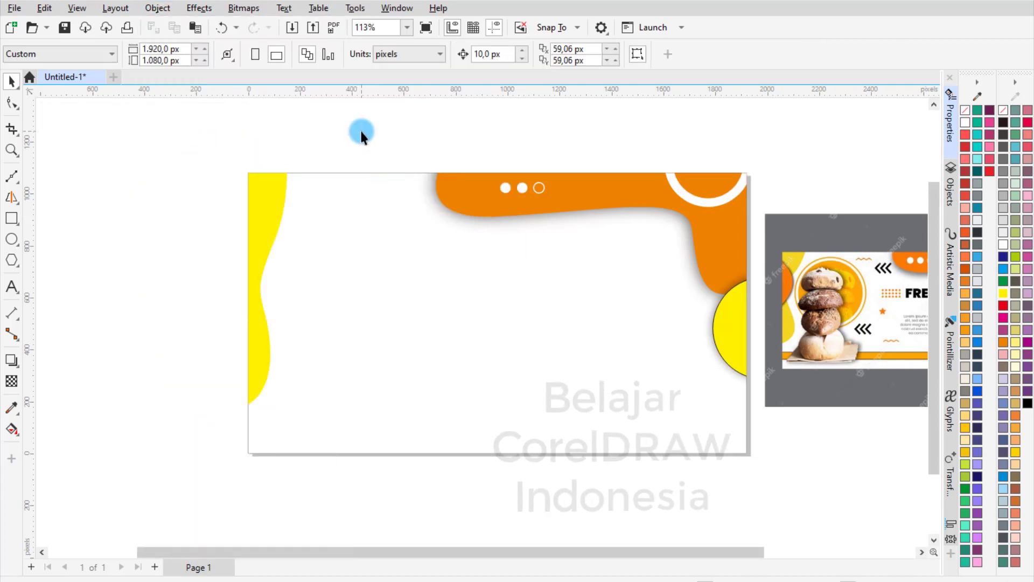
Draw a circle about 335 px in diameter over the page's left edge at the wavy shape's waist and fill it with orange.
{"action": "left_click", "coordinate": [11, 239]}
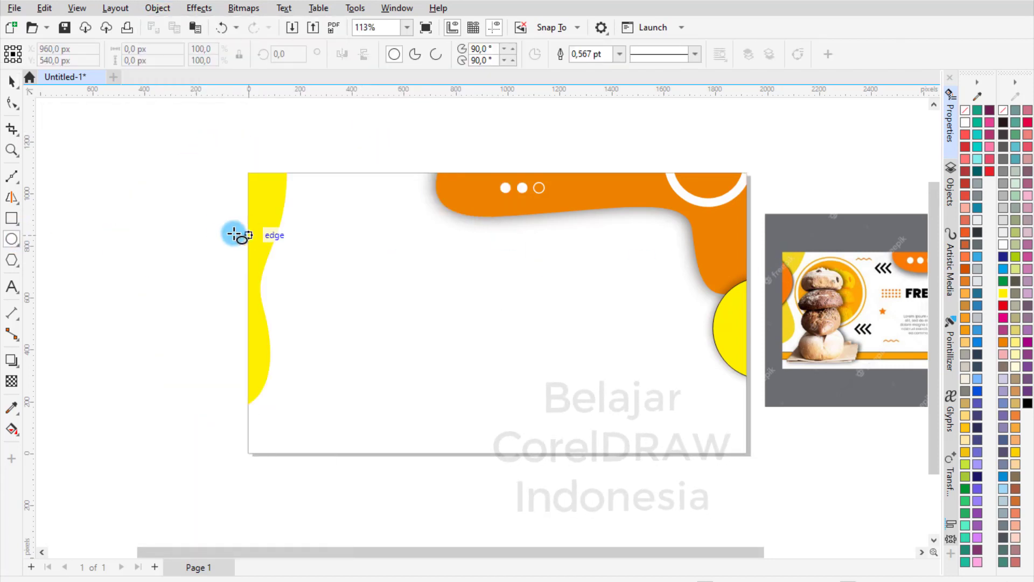
{"action": "mouse_move", "coordinate": [197, 222]}
{"action": "left_mouse_down"}
{"action": "mouse_move", "coordinate": [248, 272]}
{"action": "mouse_move", "coordinate": [249, 308]}
{"action": "mouse_move", "coordinate": [216, 283]}
{"action": "left_mouse_up"}
{"action": "key", "text": "space"}
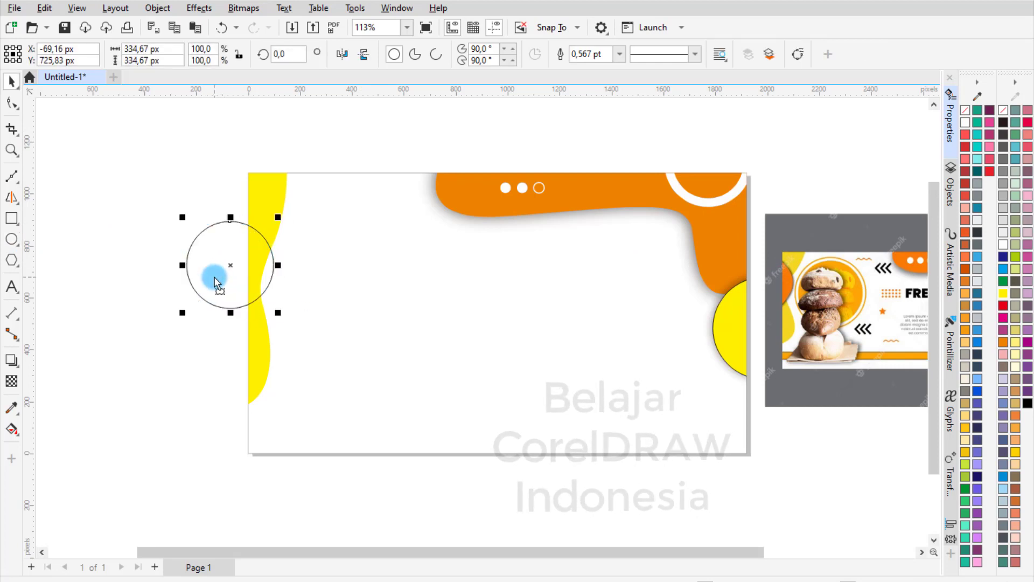
{"action": "left_click", "coordinate": [1004, 343]}
{"action": "scroll", "coordinate": [268, 250], "scroll_direction": "up", "scroll_amount": 2}
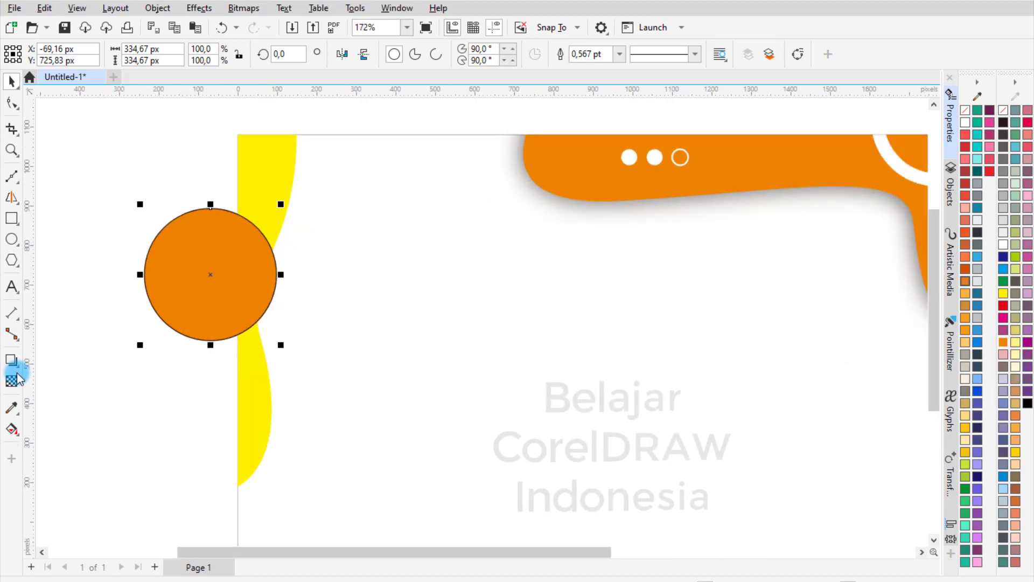
Add a drop shadow to the orange circle and PowerClip it inside the page-sized rectangle.
{"action": "left_click", "coordinate": [12, 362]}
{"action": "left_click_drag", "start_coordinate": [204, 274], "coordinate": [277, 274]}
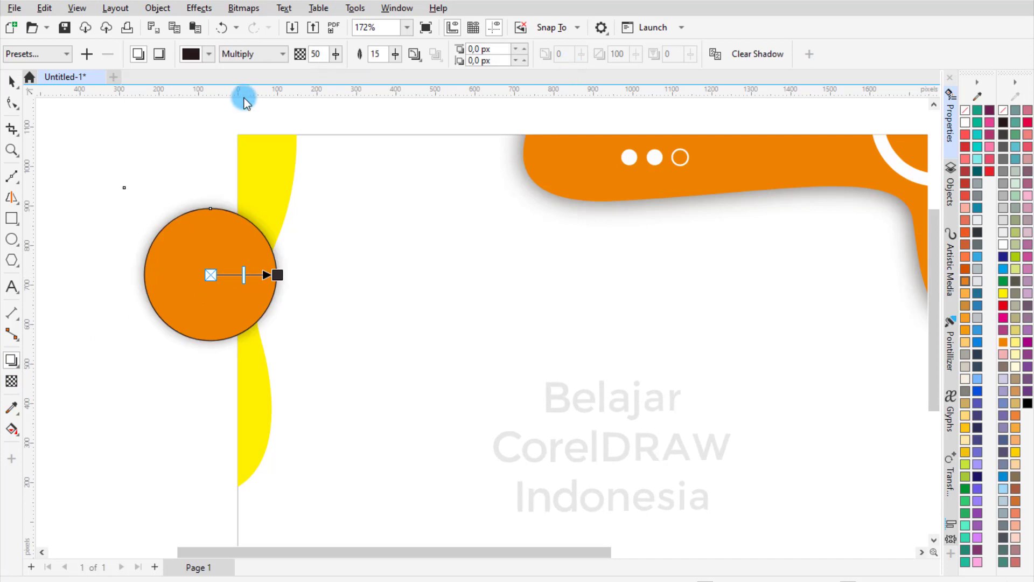
{"action": "left_click", "coordinate": [168, 13]}
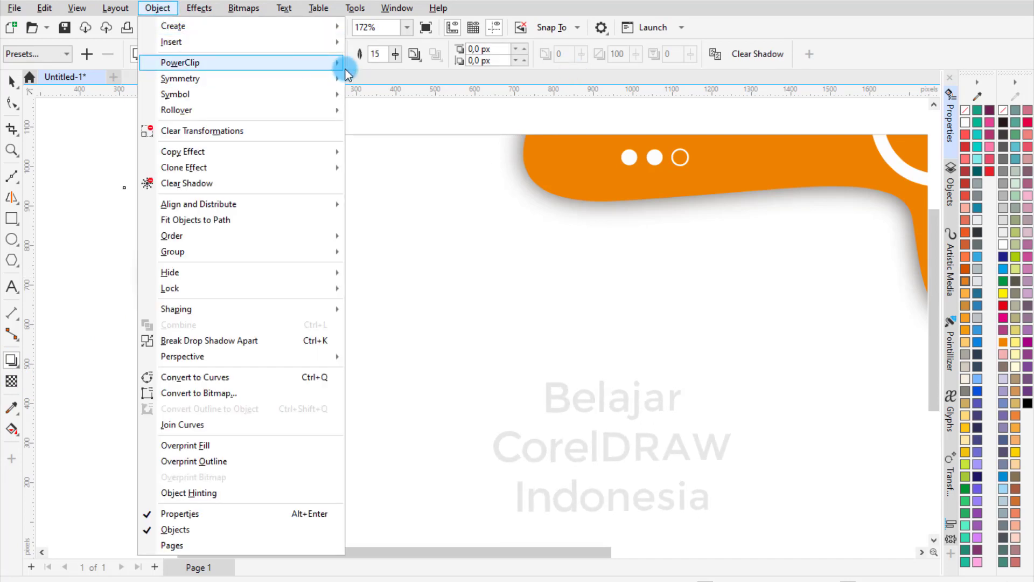
{"action": "left_click", "coordinate": [377, 64]}
{"action": "left_click", "coordinate": [362, 235]}
{"action": "left_click", "coordinate": [178, 208]}
Draw a thin horizontal rectangle about 2144 × 86 px across the lower part of the page, extending past both side edges.
{"action": "scroll", "coordinate": [273, 203], "scroll_direction": "down", "scroll_amount": 3}
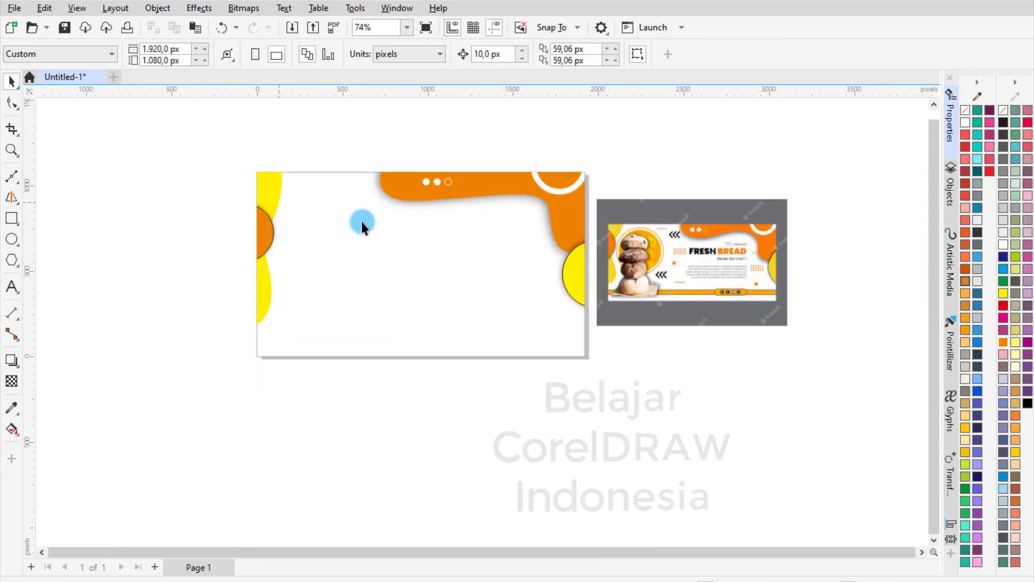
{"action": "scroll", "coordinate": [741, 306], "scroll_direction": "up", "scroll_amount": 2}
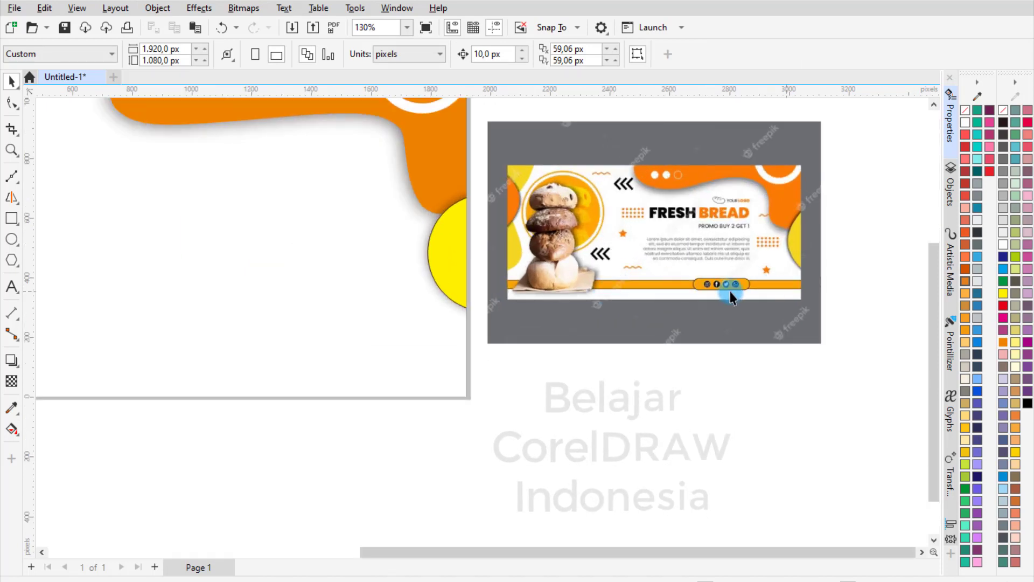
{"action": "scroll", "coordinate": [743, 288], "scroll_direction": "down", "scroll_amount": 2}
{"action": "scroll", "coordinate": [197, 241], "scroll_direction": "up", "scroll_amount": 1}
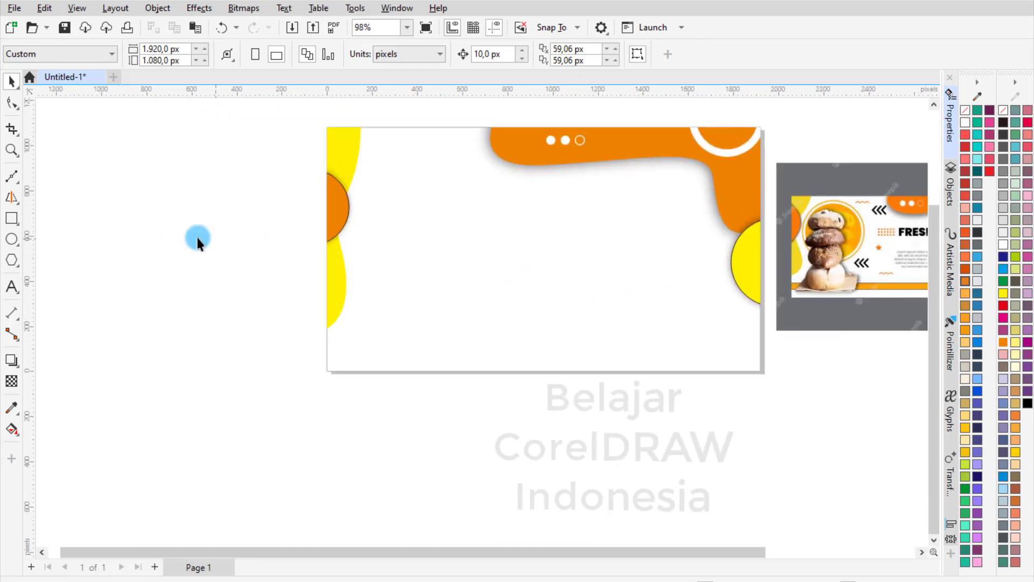
{"action": "left_click", "coordinate": [12, 218]}
{"action": "left_click", "coordinate": [65, 217]}
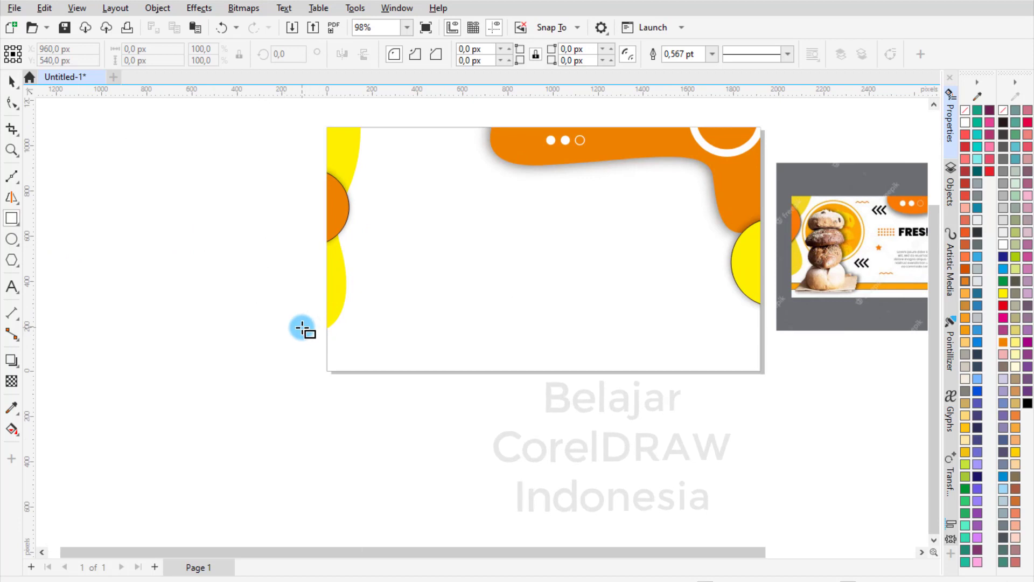
{"action": "left_click_drag", "start_coordinate": [302, 327], "coordinate": [787, 346]}
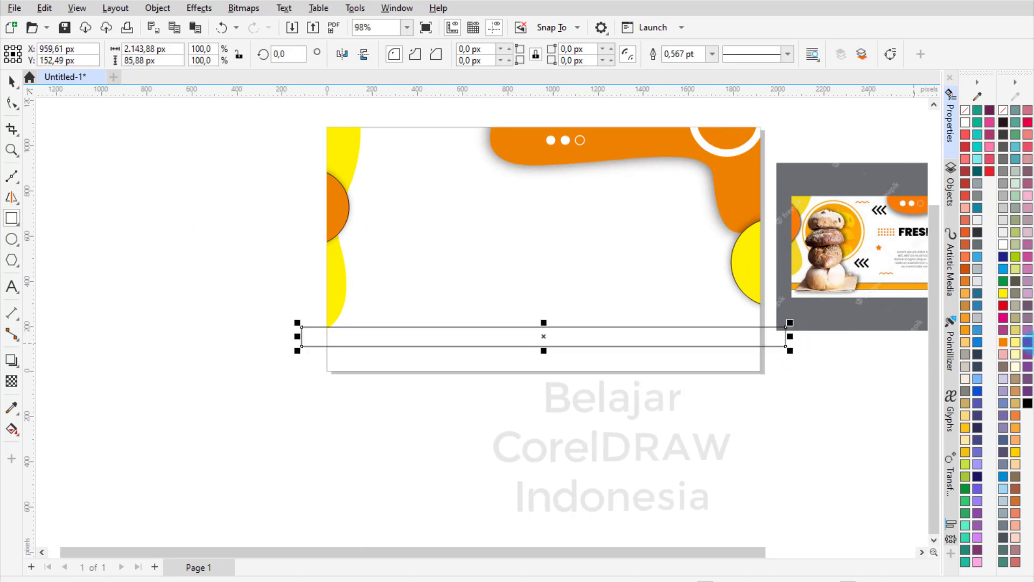
Fill the long horizontal bar with orange and set its outline width to 1.0 pt.
{"action": "left_click", "coordinate": [997, 347]}
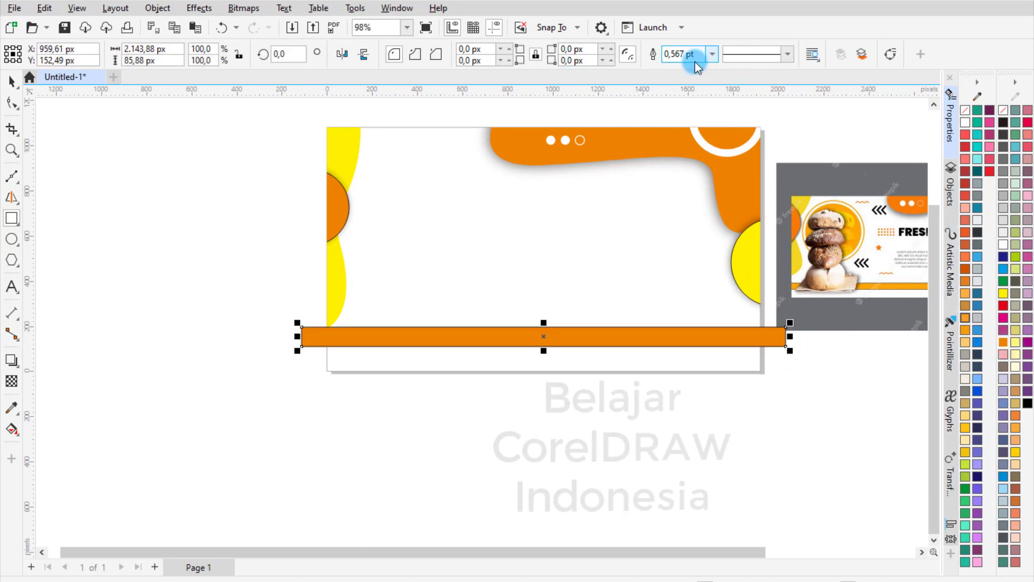
{"action": "left_click", "coordinate": [712, 55]}
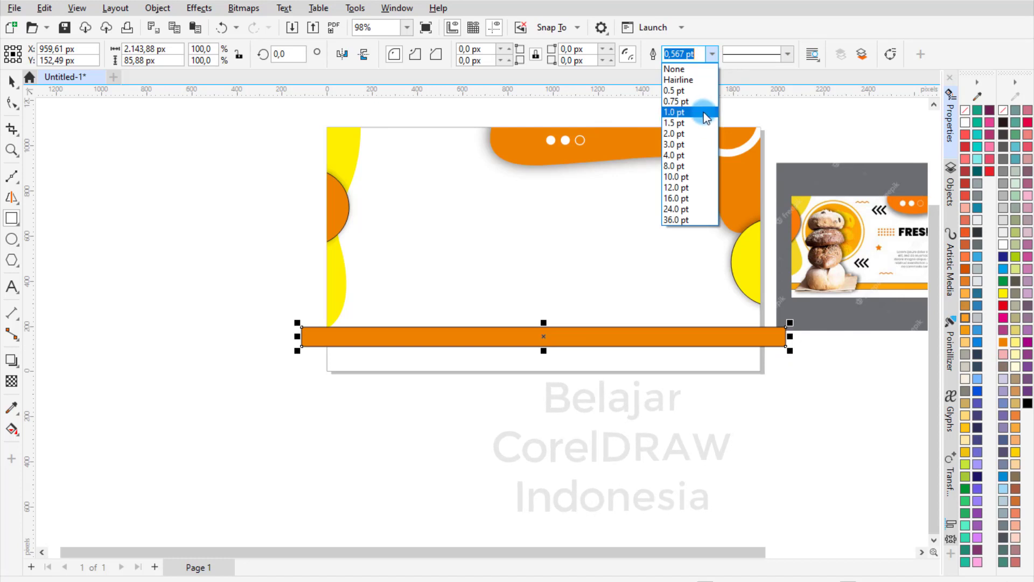
{"action": "left_click", "coordinate": [703, 112]}
Draw a rectangle about 611 × 140 px over the right half of the bar and fully round its corners to about 70 px.
{"action": "scroll", "coordinate": [796, 321], "scroll_direction": "up", "scroll_amount": 2}
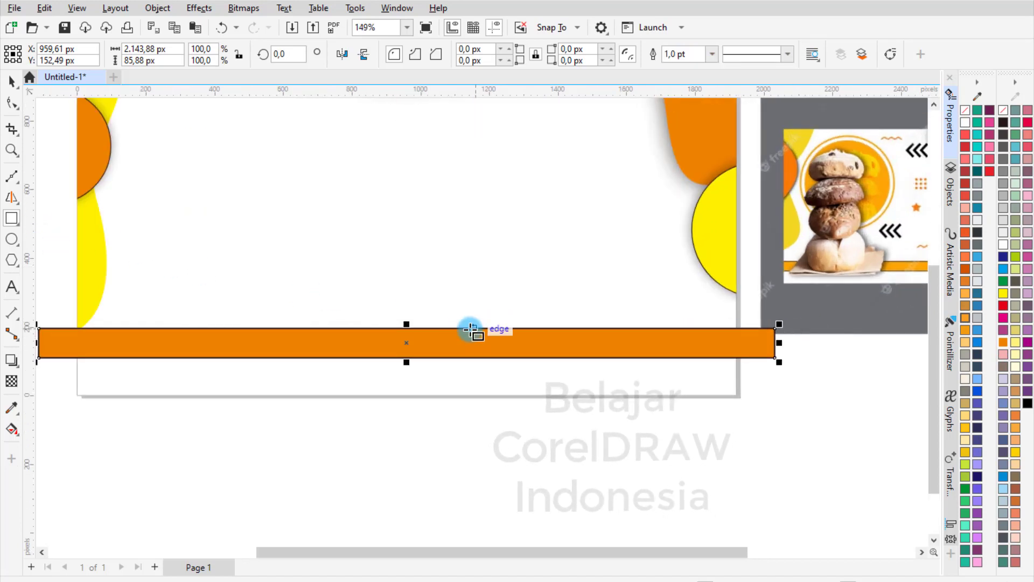
{"action": "mouse_move", "coordinate": [445, 315]}
{"action": "left_mouse_down"}
{"action": "mouse_move", "coordinate": [582, 357]}
{"action": "mouse_move", "coordinate": [656, 363]}
{"action": "left_mouse_up"}
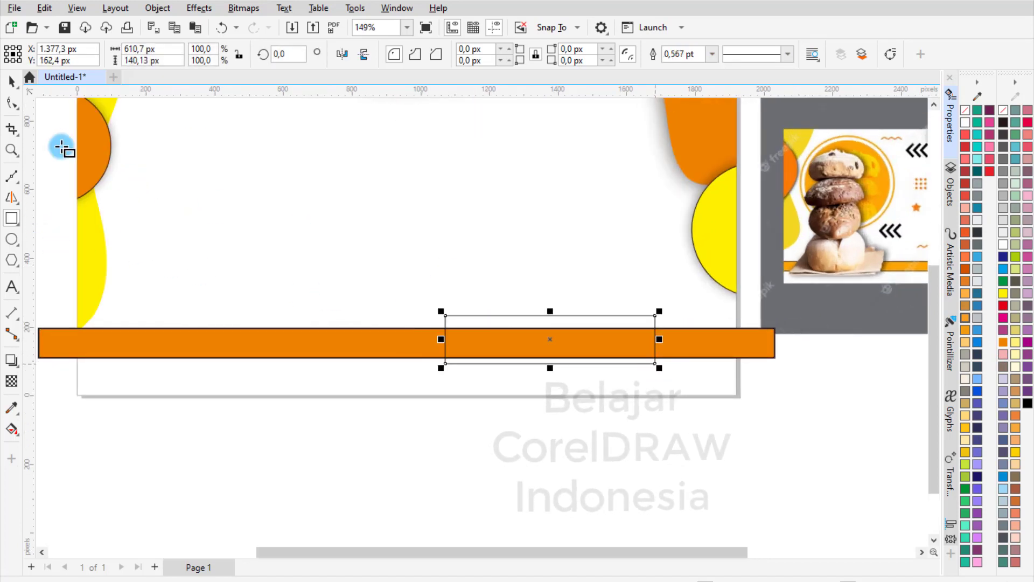
{"action": "left_click", "coordinate": [12, 102]}
{"action": "left_click_drag", "start_coordinate": [446, 316], "coordinate": [554, 323]}
Fill the rounded rectangle with orange and set its outline width to 1.0 pt.
{"action": "left_click", "coordinate": [1005, 344]}
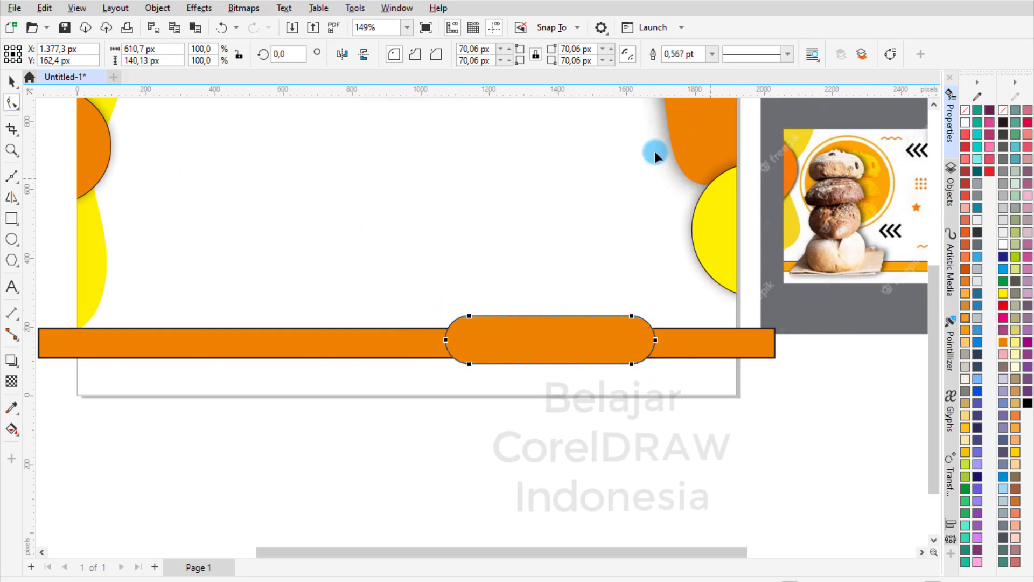
{"action": "left_click", "coordinate": [712, 55]}
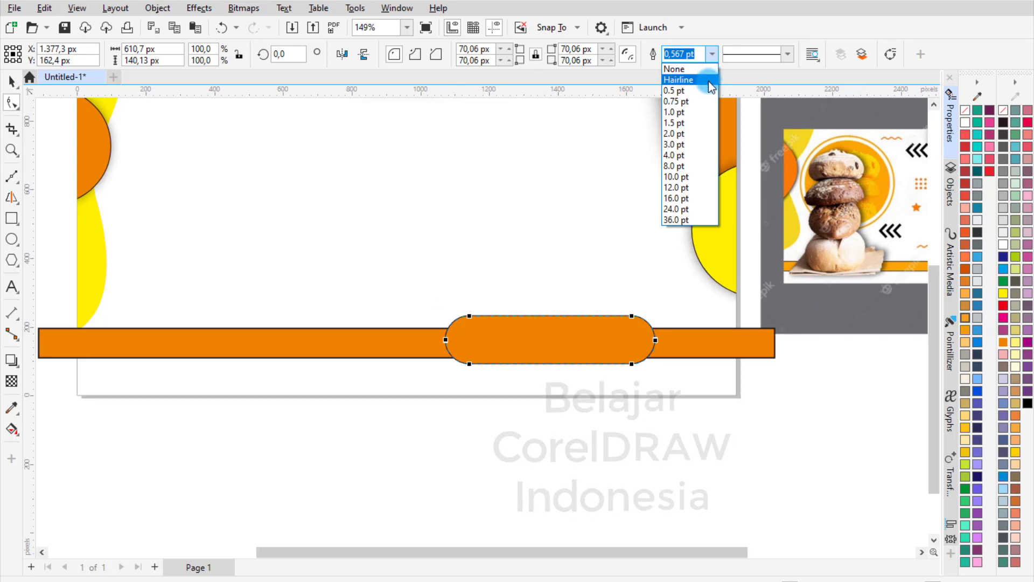
{"action": "left_click", "coordinate": [678, 112]}
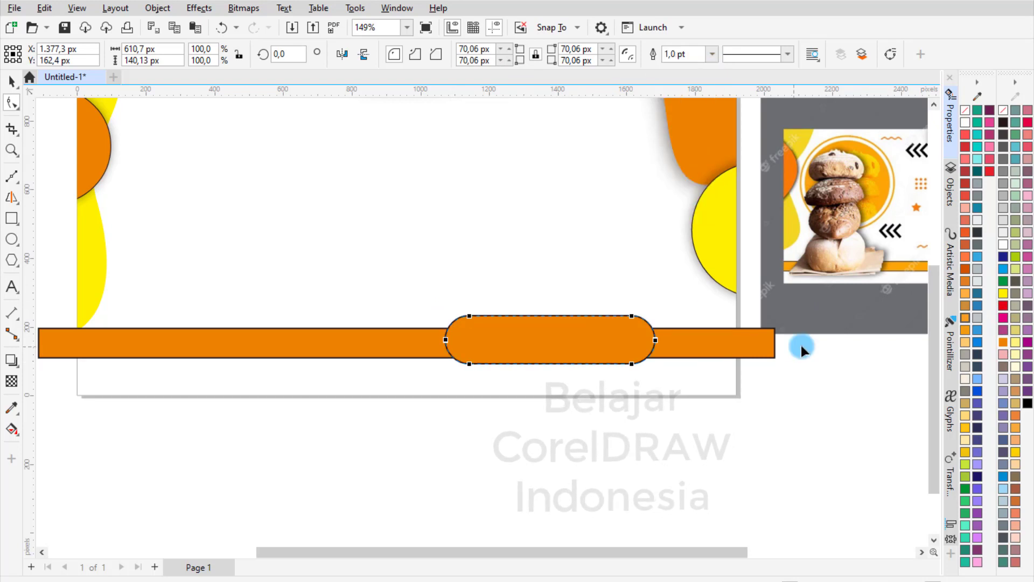
Centre the rounded rectangle vertically on the long orange bar and group the two shapes.
{"action": "scroll", "coordinate": [800, 345], "scroll_direction": "down", "scroll_amount": 2}
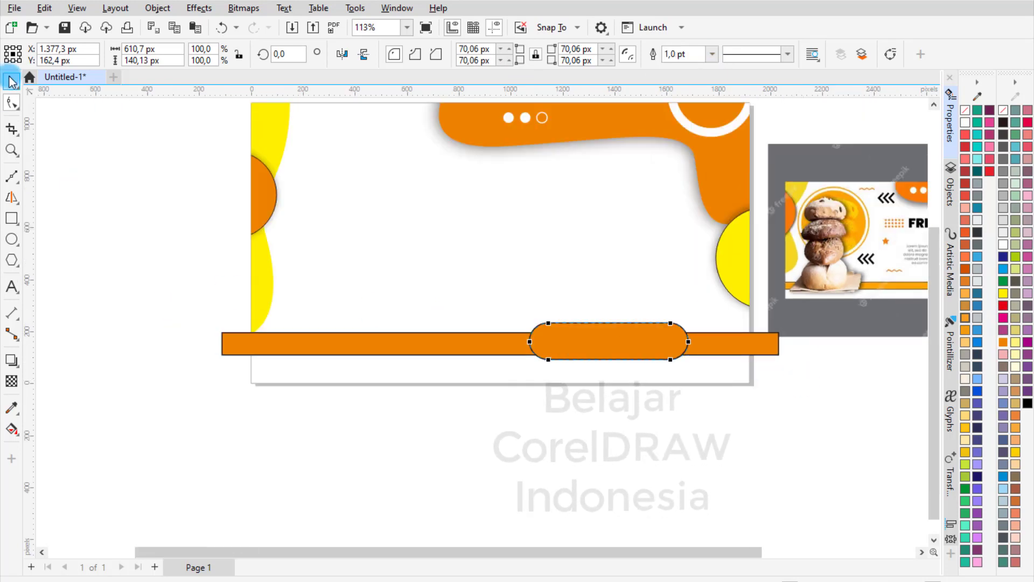
{"action": "left_click_drag", "start_coordinate": [207, 322], "coordinate": [819, 373]}
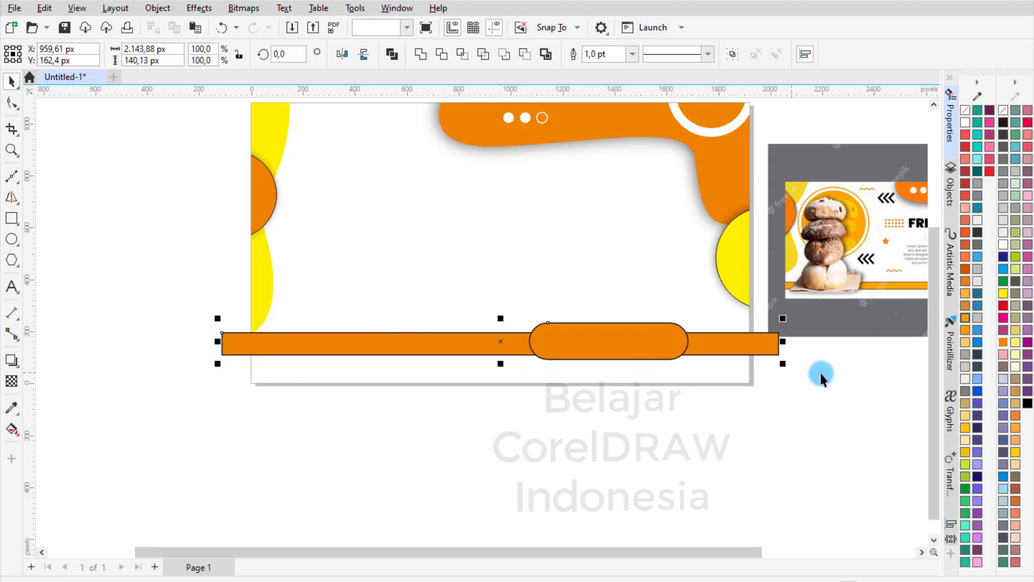
{"action": "left_click_drag", "start_coordinate": [309, 336], "coordinate": [169, 291]}
{"action": "key", "text": "Down"}
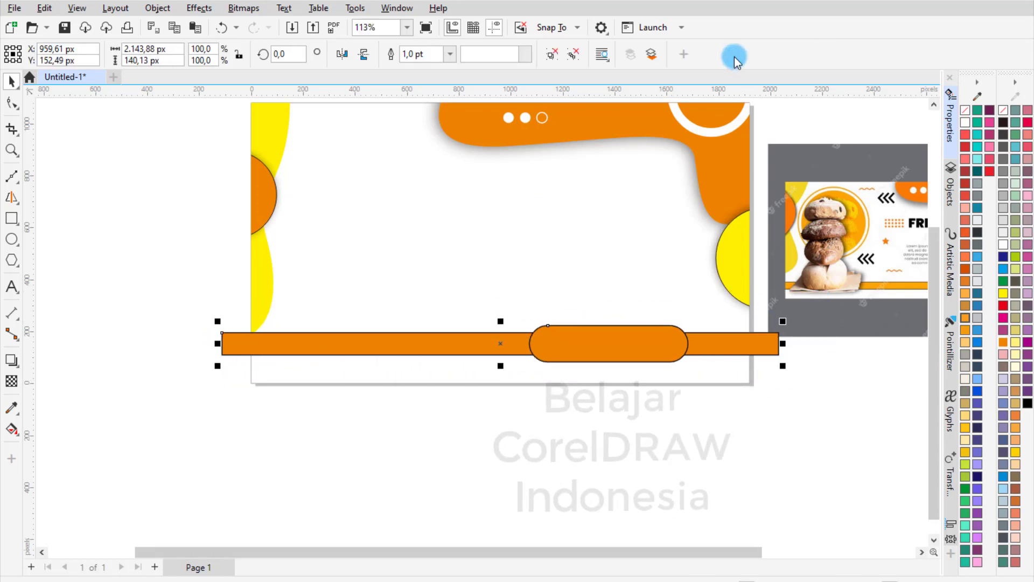
PowerClip the grouped bar and rounded rectangle into the 1920 × 1080 px page frame.
{"action": "left_click", "coordinate": [157, 8]}
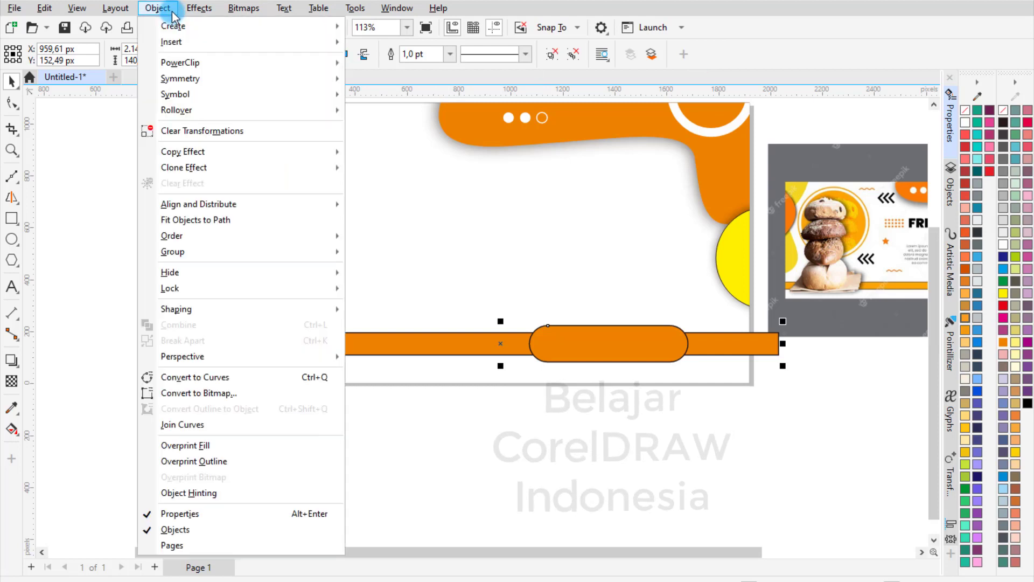
{"action": "mouse_move", "coordinate": [323, 63]}
{"action": "left_click", "coordinate": [369, 64]}
{"action": "left_click", "coordinate": [436, 288]}
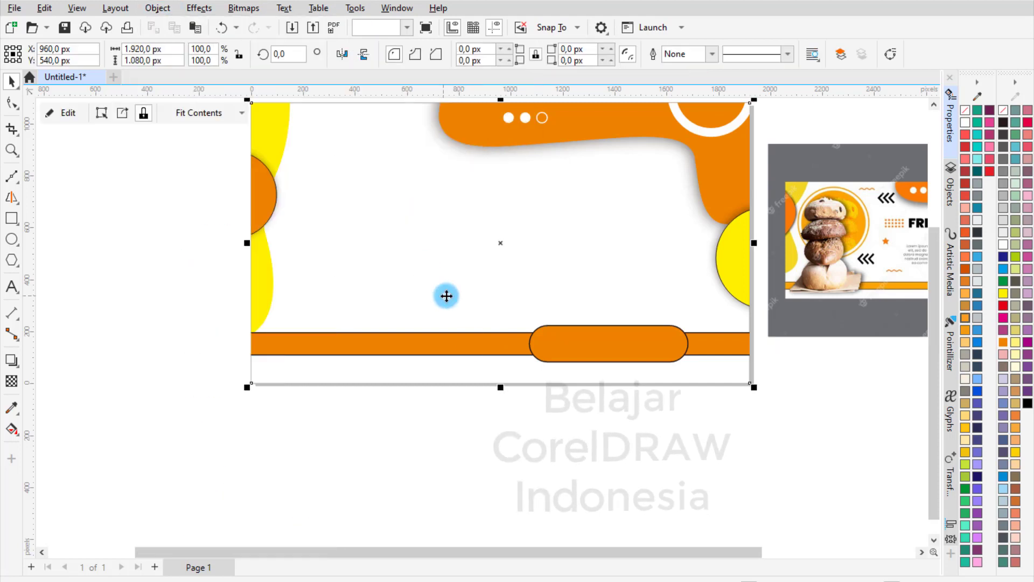
{"action": "key", "text": "Escape"}
Draw a circle about 415 px in diameter in the white area beside the orange half circle at the page's left edge.
{"action": "scroll", "coordinate": [481, 271], "scroll_direction": "down", "scroll_amount": 2}
{"action": "scroll", "coordinate": [886, 286], "scroll_direction": "up", "scroll_amount": 2}
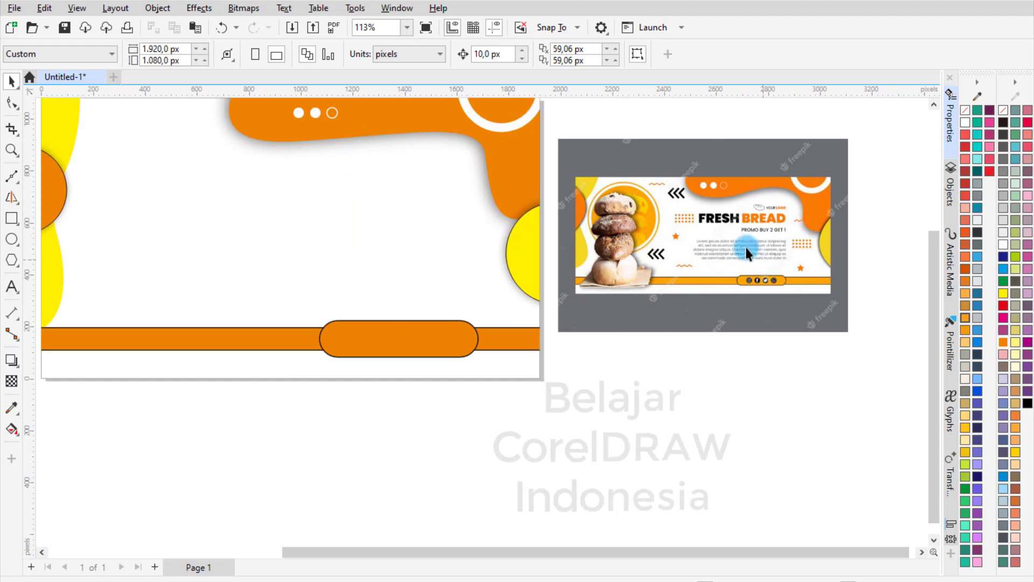
{"action": "scroll", "coordinate": [625, 199], "scroll_direction": "up", "scroll_amount": 5}
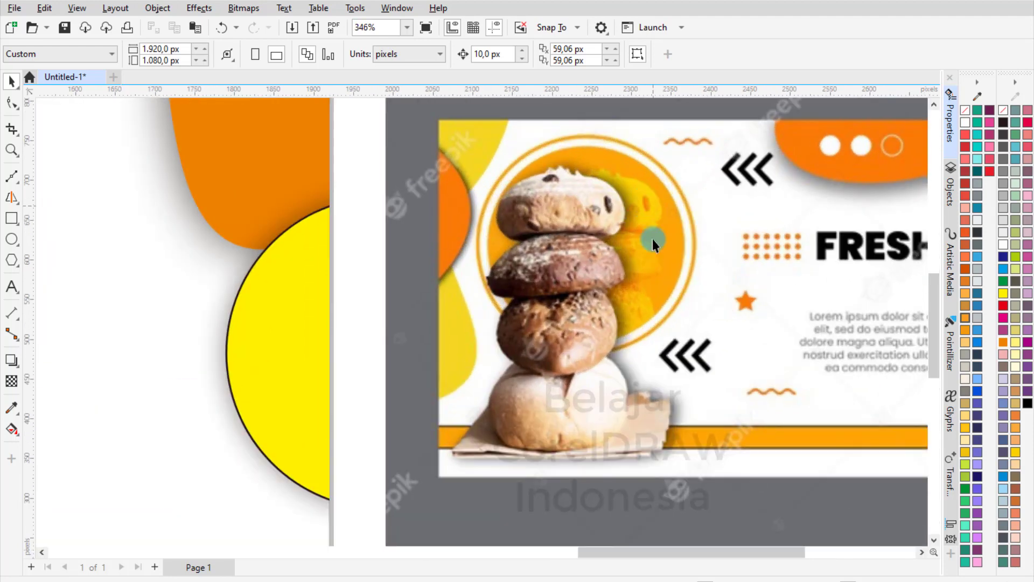
{"action": "scroll", "coordinate": [337, 213], "scroll_direction": "down", "scroll_amount": 5}
{"action": "scroll", "coordinate": [114, 237], "scroll_direction": "up", "scroll_amount": 2}
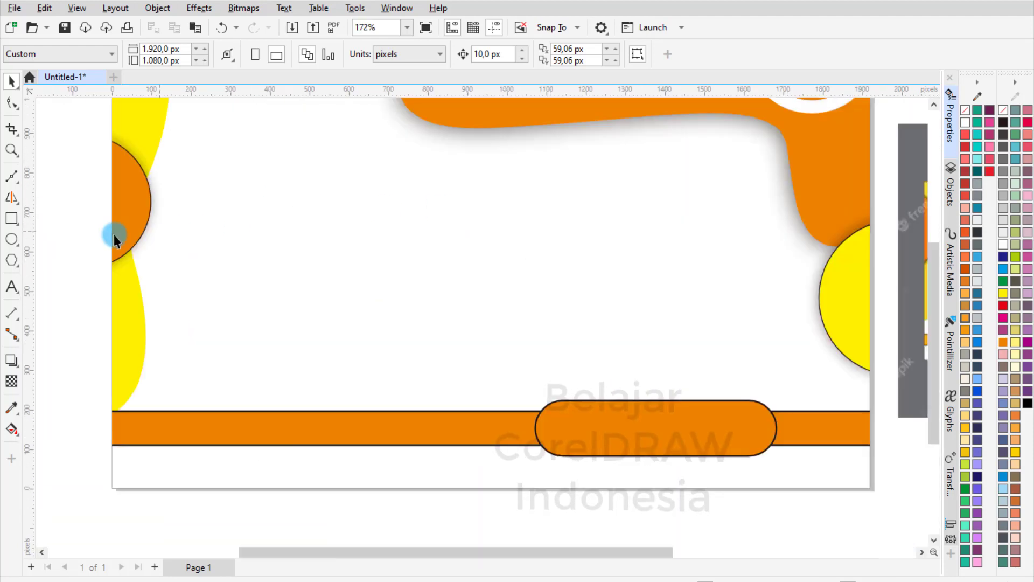
{"action": "left_click", "coordinate": [12, 241]}
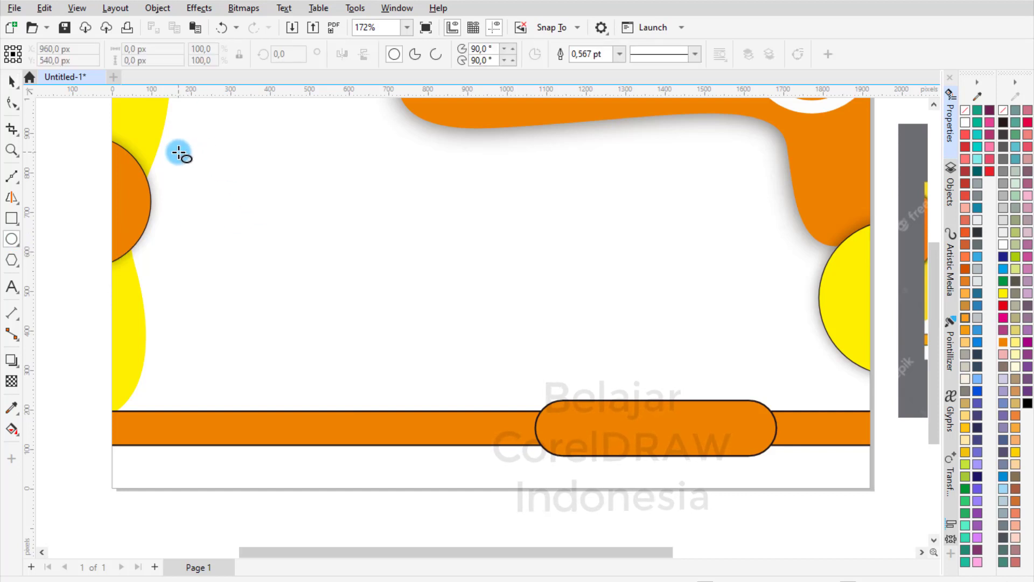
{"action": "left_click_drag", "start_coordinate": [178, 153], "coordinate": [346, 293]}
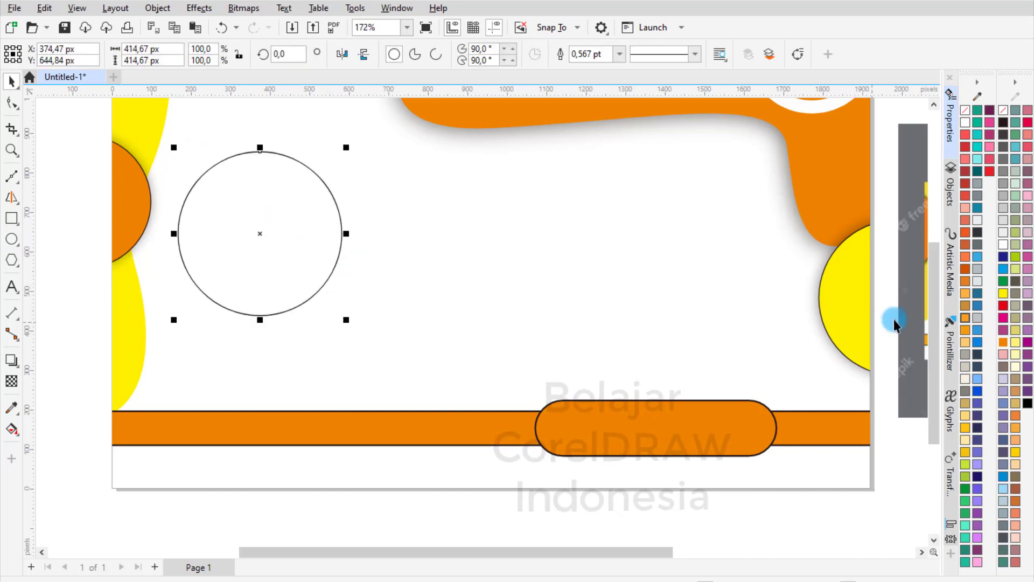
Colour the new circle's outline orange and set its width to 2.0 pt.
{"action": "right_click", "coordinate": [1003, 343]}
{"action": "left_click", "coordinate": [620, 56]}
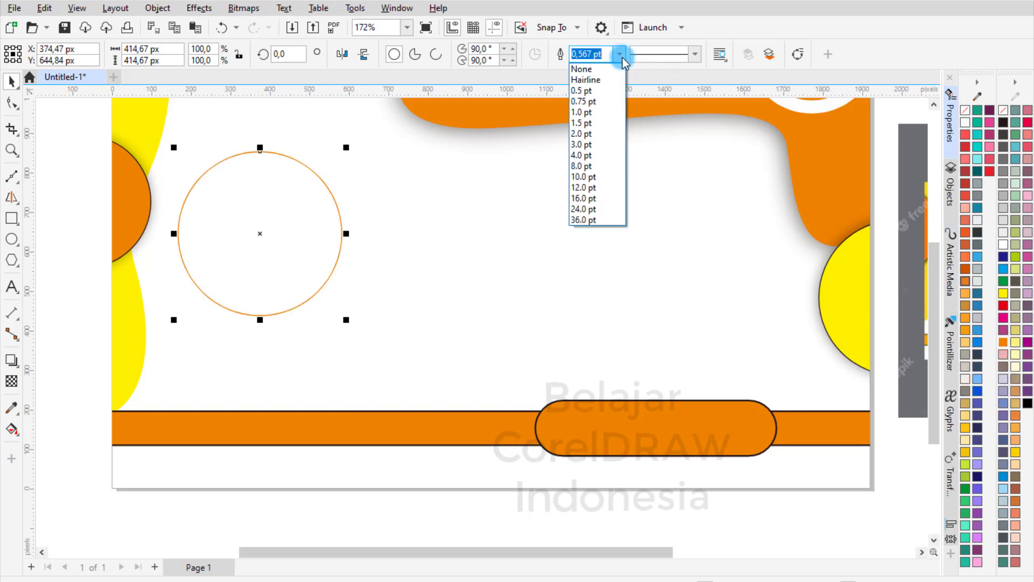
{"action": "left_click", "coordinate": [605, 113]}
{"action": "left_click", "coordinate": [619, 53]}
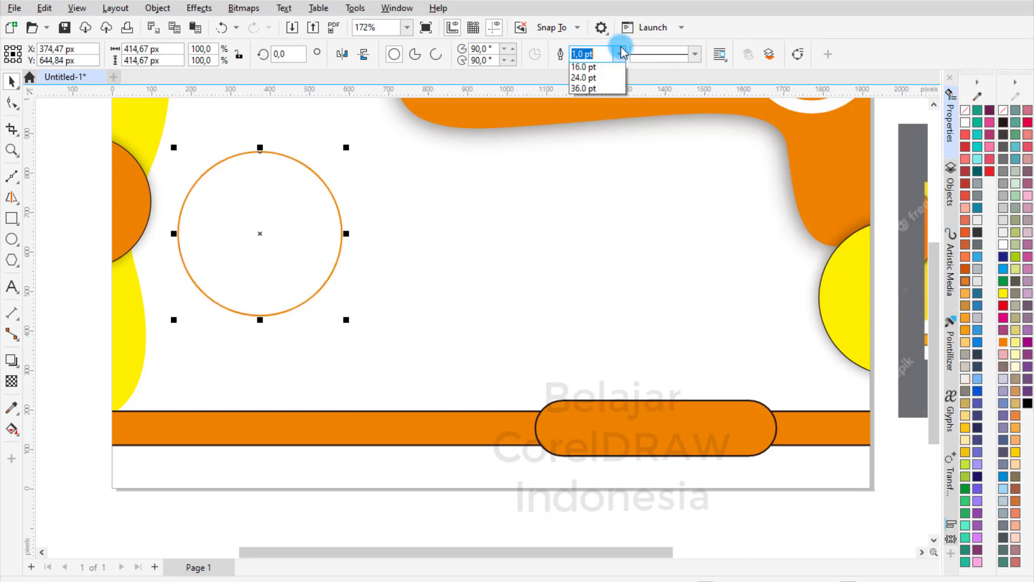
{"action": "left_click", "coordinate": [603, 135]}
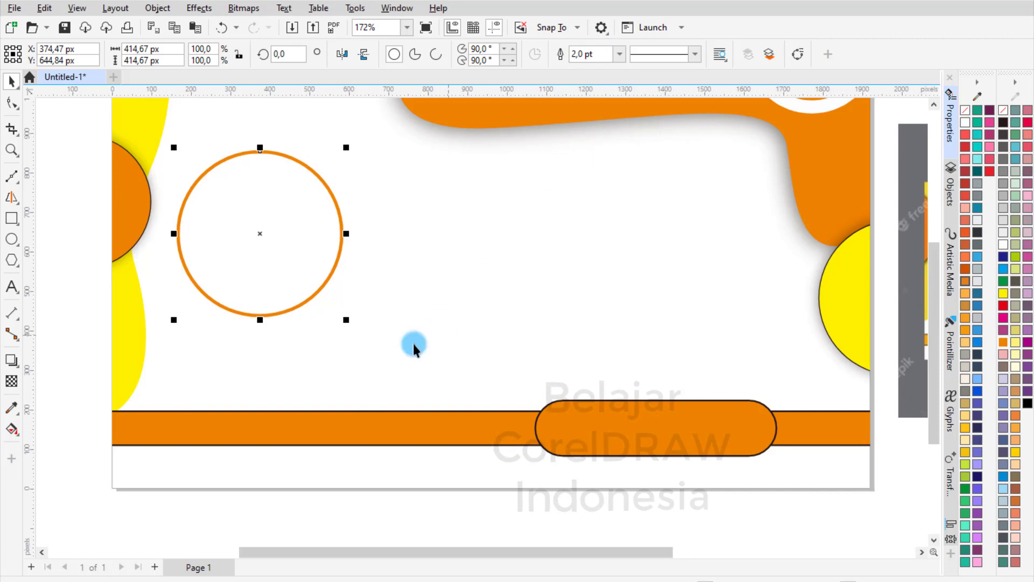
Make a concentric copy of the ring scaled down to about 371 px, filled with orange and without an outline.
{"action": "left_click_drag", "start_coordinate": [347, 321], "coordinate": [348, 313]}
{"action": "right_click", "coordinate": [348, 312]}
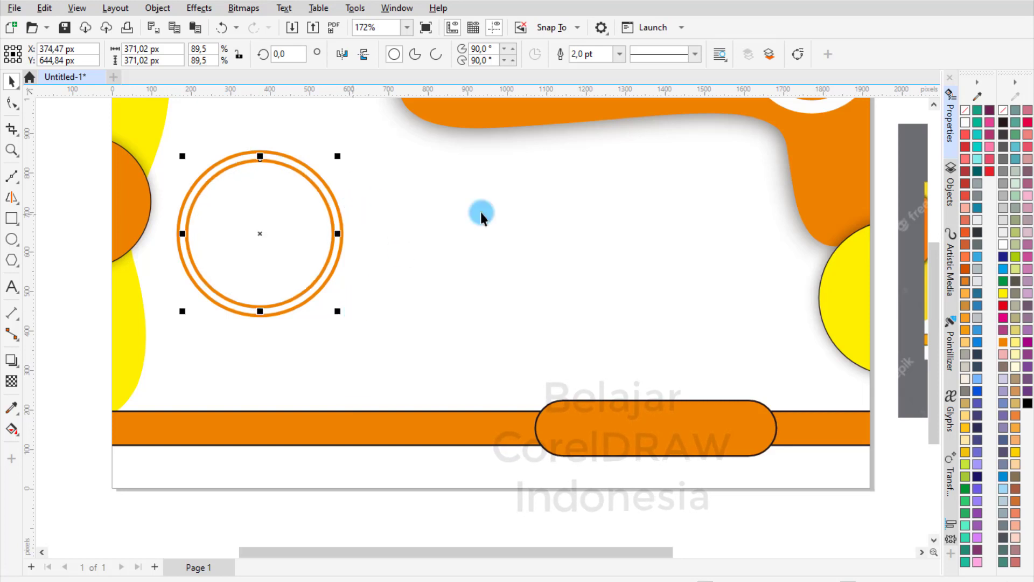
{"action": "left_click", "coordinate": [1004, 342]}
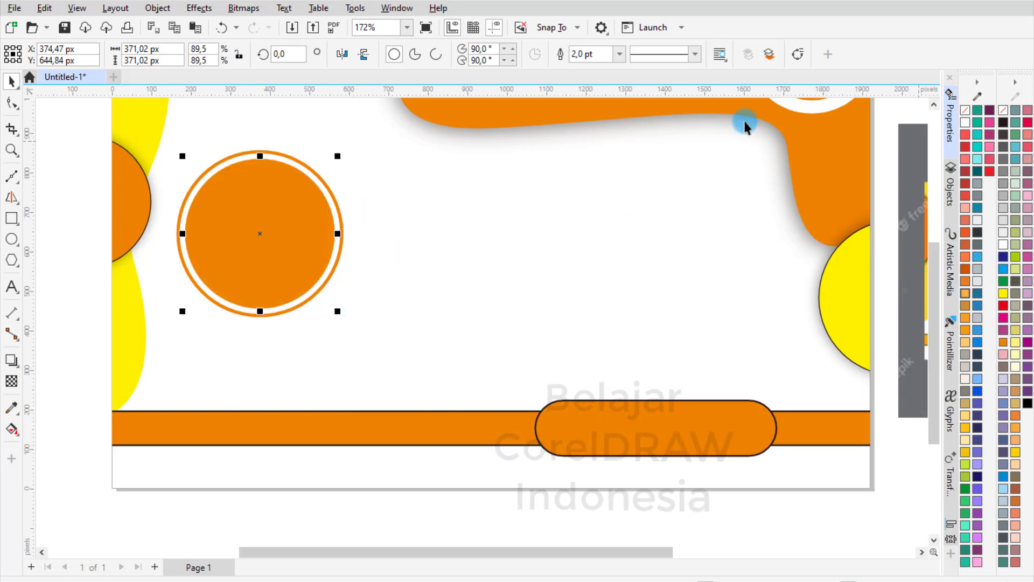
{"action": "left_click", "coordinate": [619, 54]}
{"action": "left_click", "coordinate": [584, 69]}
{"action": "left_click", "coordinate": [78, 232]}
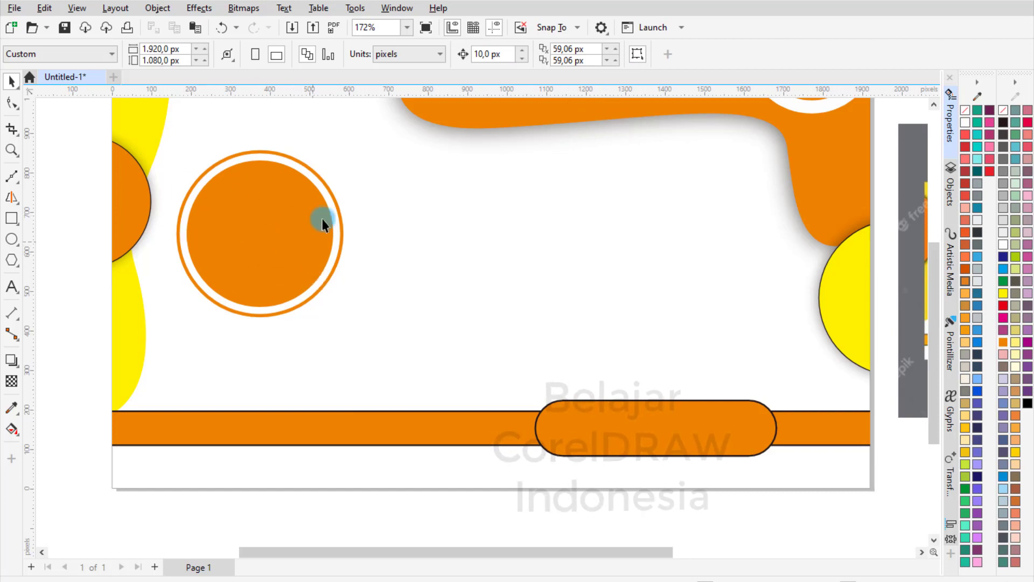
Draw a square about 76 px wide below and to the right of the ringed circle, for the reference's arrow shape.
{"action": "scroll", "coordinate": [280, 218], "scroll_direction": "down", "scroll_amount": 3}
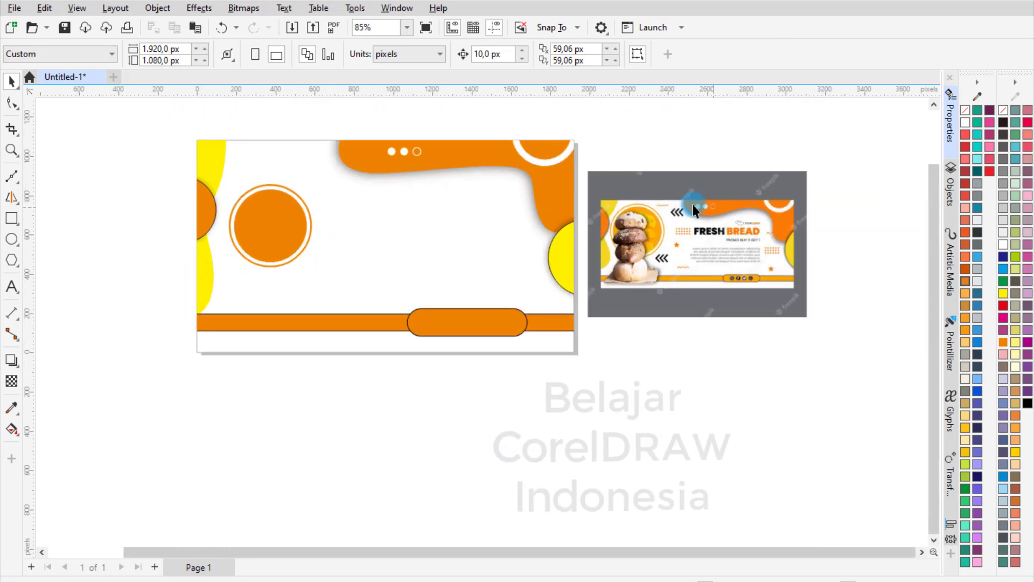
{"action": "scroll", "coordinate": [693, 210], "scroll_direction": "up", "scroll_amount": 2}
{"action": "scroll", "coordinate": [679, 193], "scroll_direction": "up", "scroll_amount": 2}
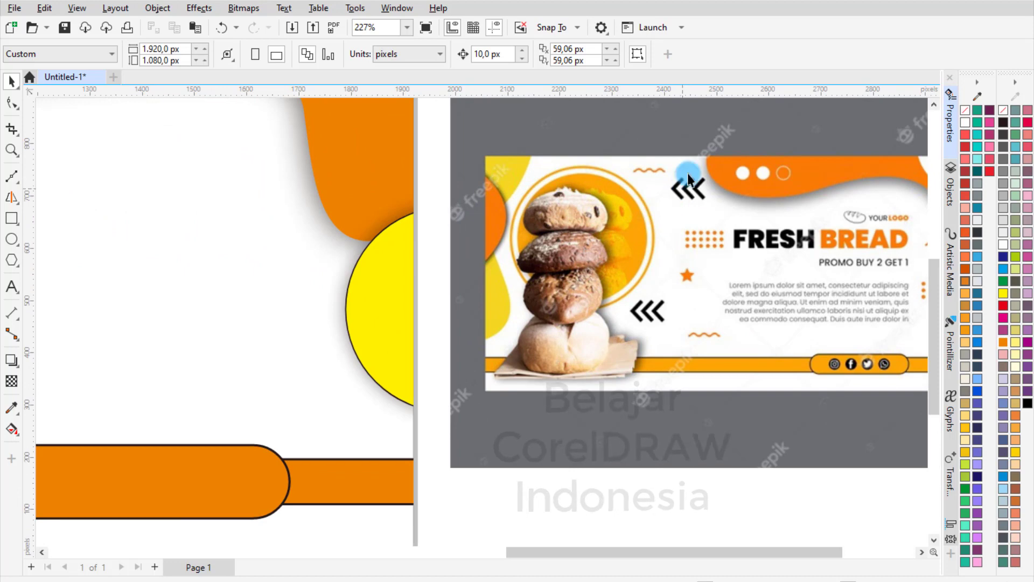
{"action": "scroll", "coordinate": [644, 312], "scroll_direction": "up", "scroll_amount": 2}
{"action": "scroll", "coordinate": [630, 312], "scroll_direction": "down", "scroll_amount": 3}
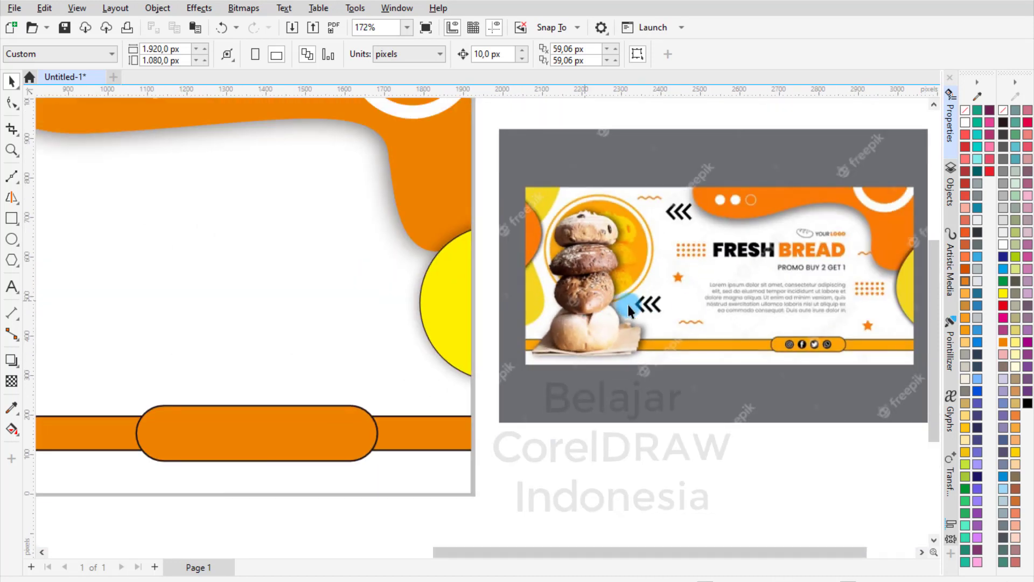
{"action": "scroll", "coordinate": [694, 301], "scroll_direction": "down", "scroll_amount": 2}
{"action": "scroll", "coordinate": [242, 307], "scroll_direction": "up", "scroll_amount": 3}
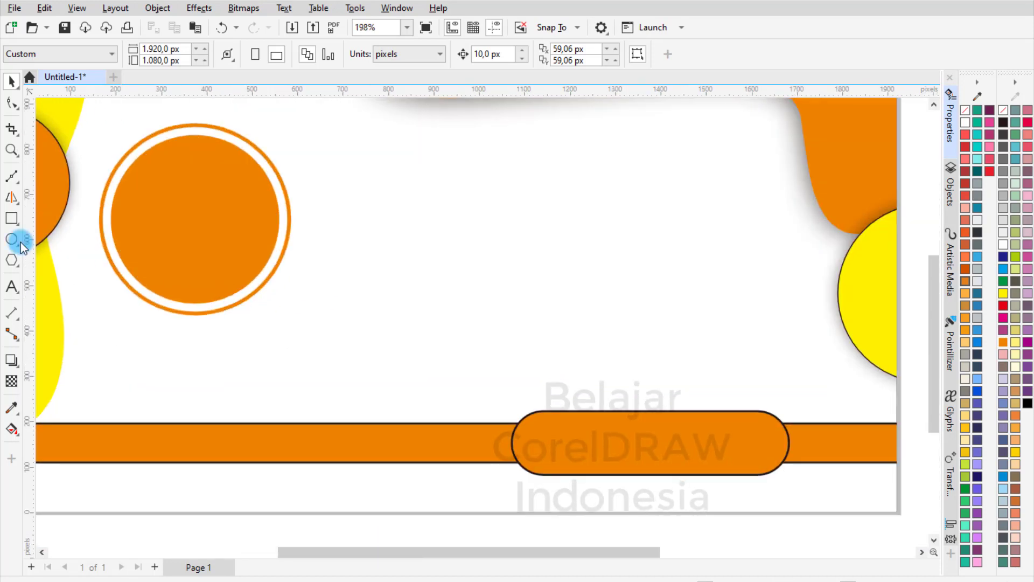
{"action": "left_click", "coordinate": [15, 222]}
{"action": "left_click", "coordinate": [52, 218]}
{"action": "scroll", "coordinate": [287, 305], "scroll_direction": "up", "scroll_amount": 3}
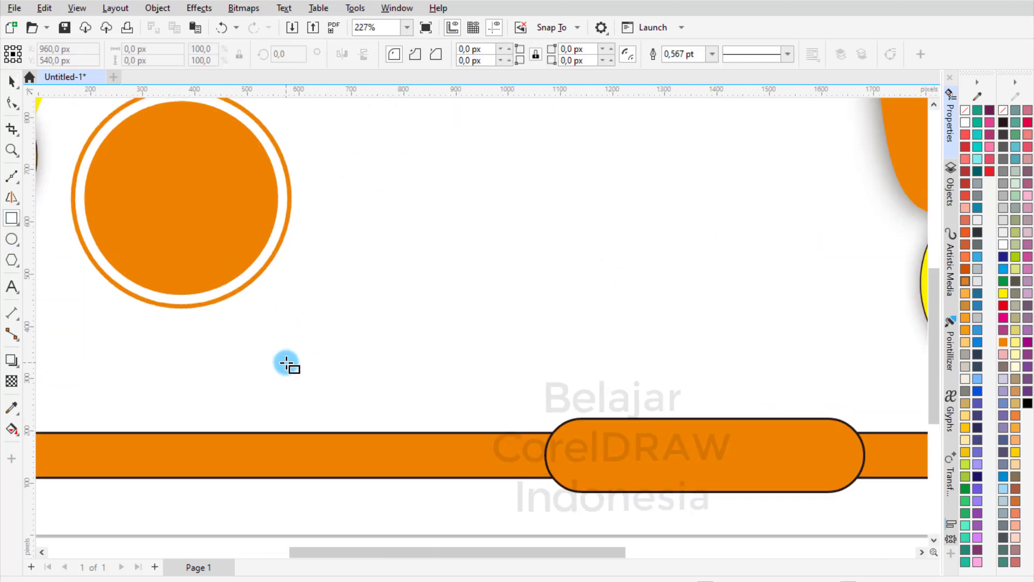
{"action": "left_click_drag", "start_coordinate": [270, 270], "coordinate": [332, 331]}
{"action": "key", "text": "space"}
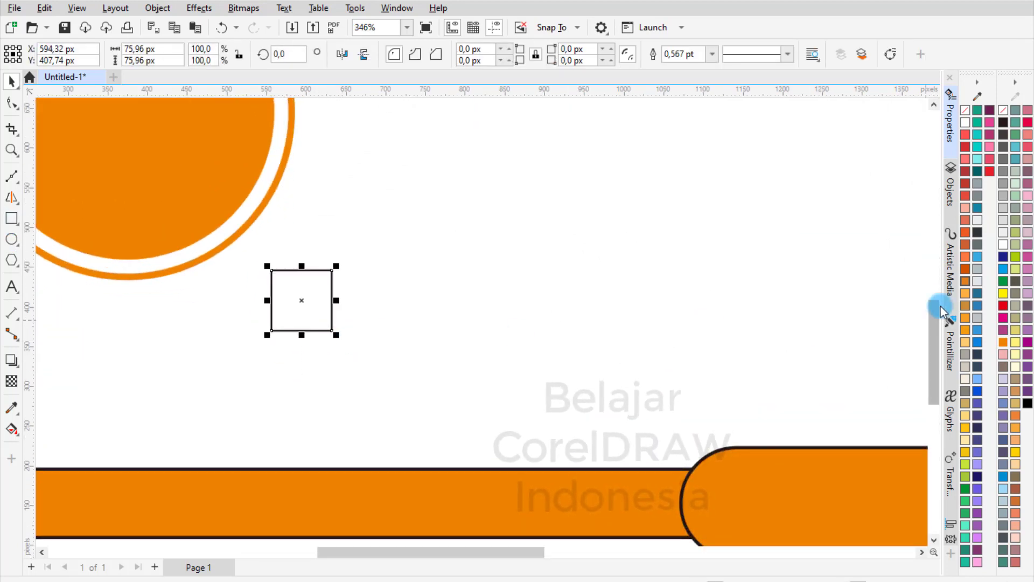
Fill the small square with dark grey and set its outline to None.
{"action": "left_click", "coordinate": [976, 238]}
{"action": "left_click", "coordinate": [712, 54]}
{"action": "left_click", "coordinate": [700, 73]}
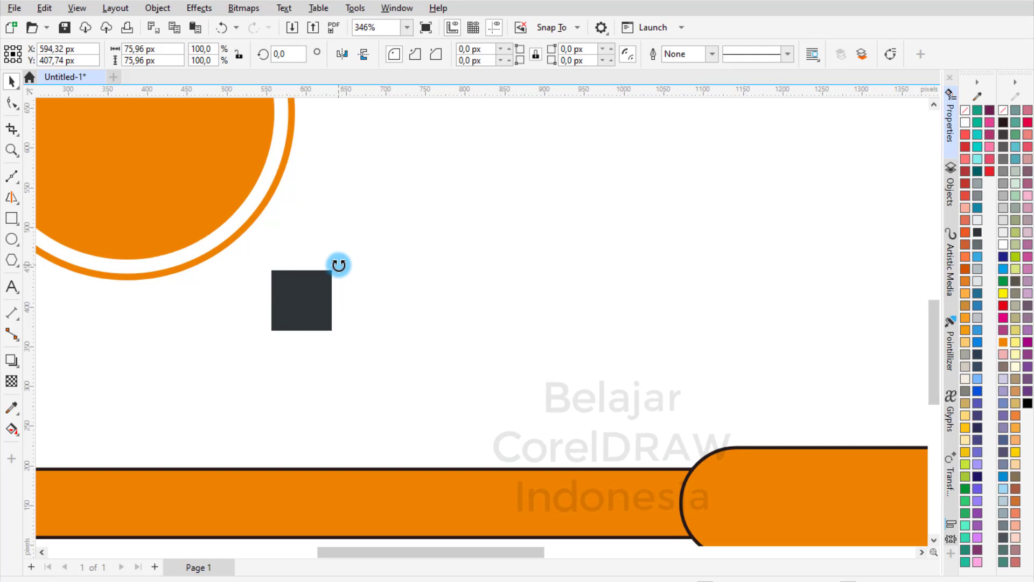
Rotate the dark square by 45° into a diamond.
{"action": "left_click_drag", "start_coordinate": [339, 265], "coordinate": [349, 300]}
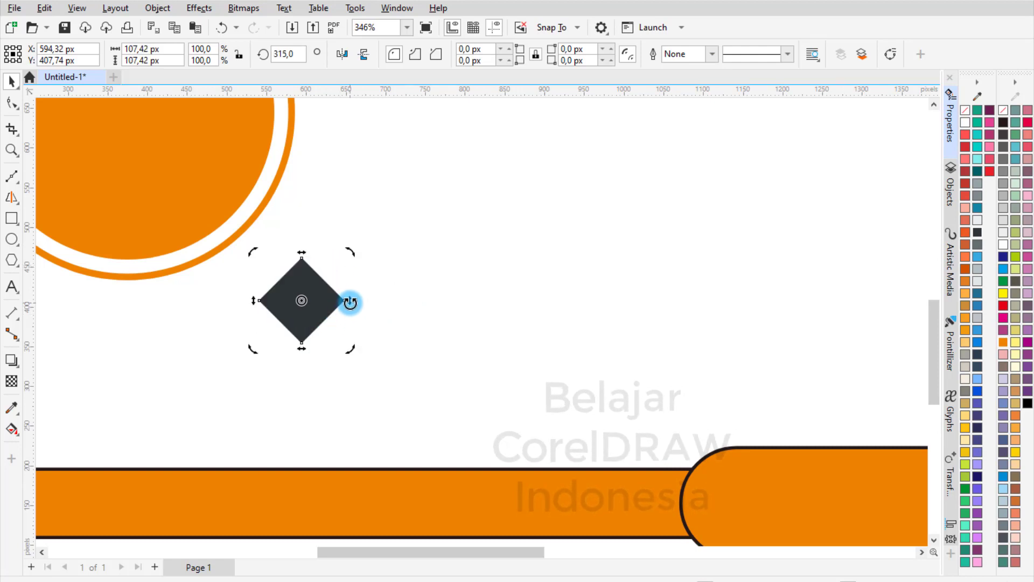
{"action": "key", "text": "ctrl+z"}
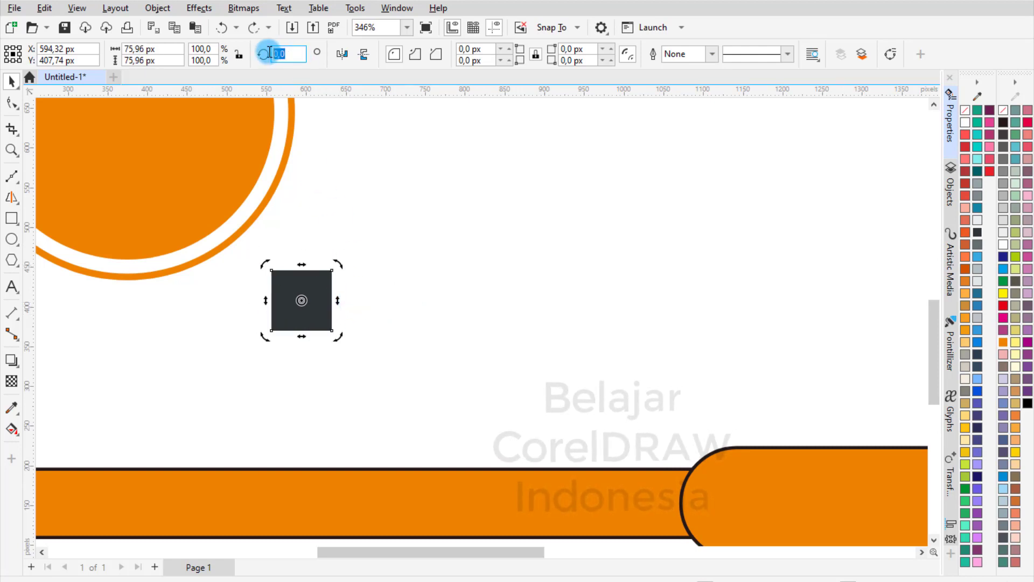
{"action": "type", "text": "45"}
{"action": "key", "text": "Return"}
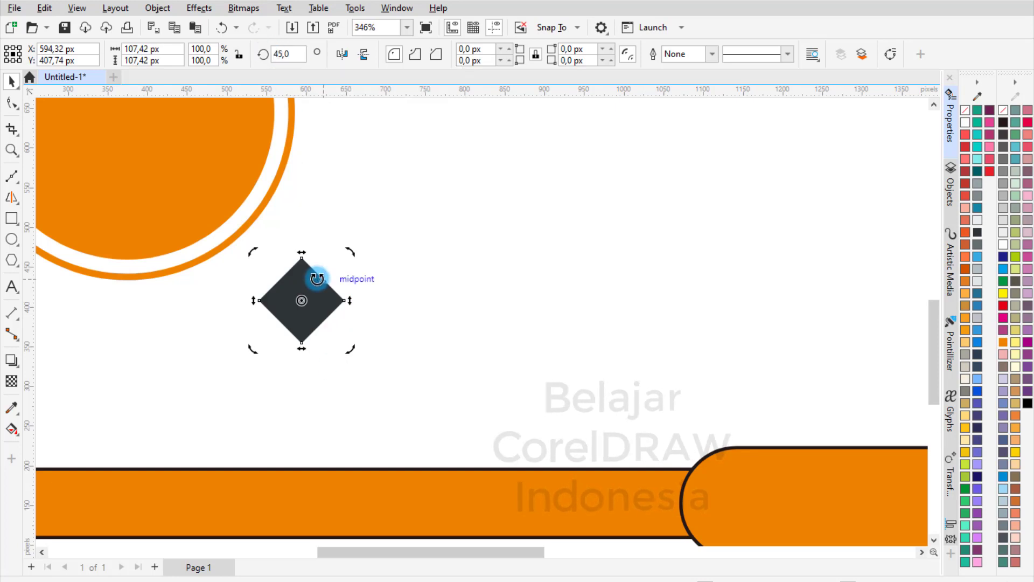
Duplicate the diamond about 23 px to the right and cut the copy out of the original with Back Minus Front.
{"action": "scroll", "coordinate": [317, 280], "scroll_direction": "up", "scroll_amount": 3}
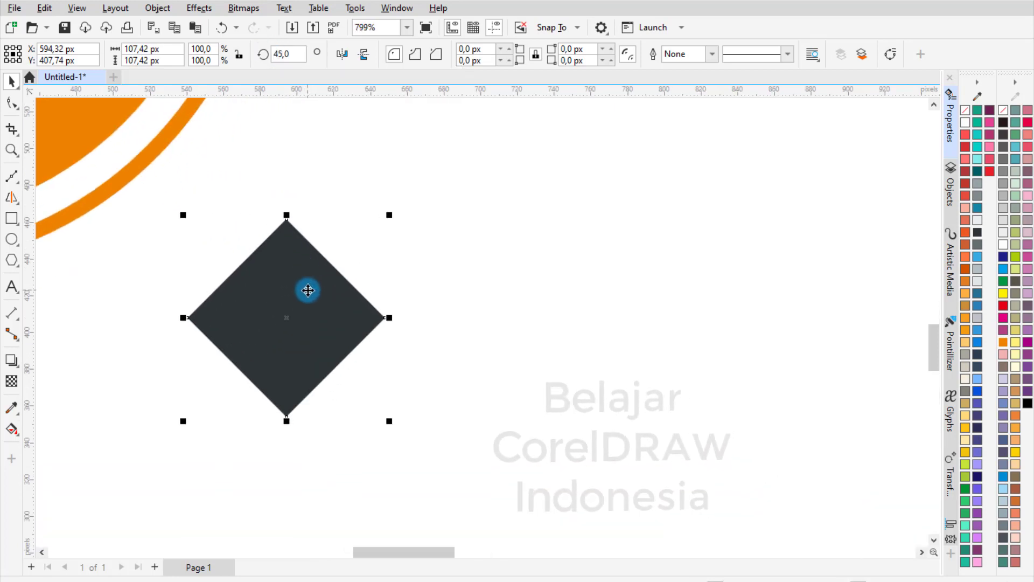
{"action": "left_click_drag", "start_coordinate": [309, 292], "coordinate": [351, 289]}
{"action": "scroll", "coordinate": [323, 250], "scroll_direction": "down", "scroll_amount": 5}
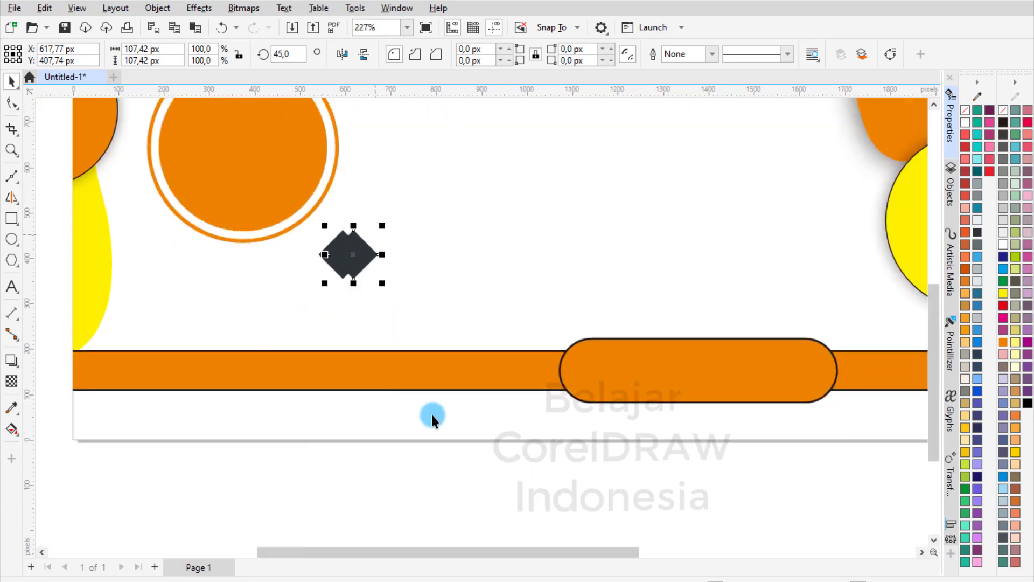
{"action": "left_click_drag", "start_coordinate": [479, 470], "coordinate": [278, 202]}
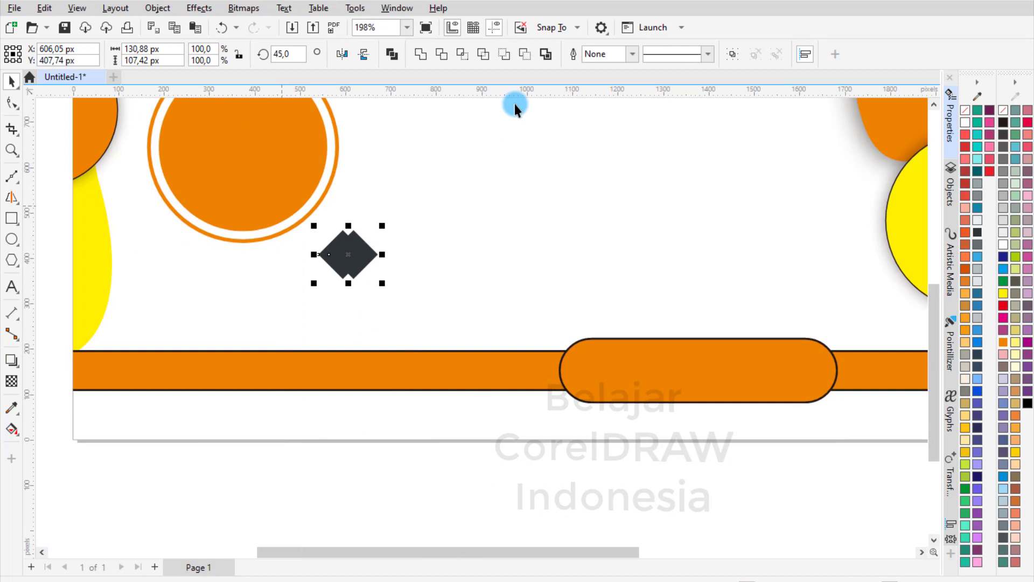
{"action": "left_click", "coordinate": [531, 55]}
Copy the chevron about 60 px to the right and repeat the duplication for a row of three.
{"action": "scroll", "coordinate": [364, 258], "scroll_direction": "up", "scroll_amount": 4}
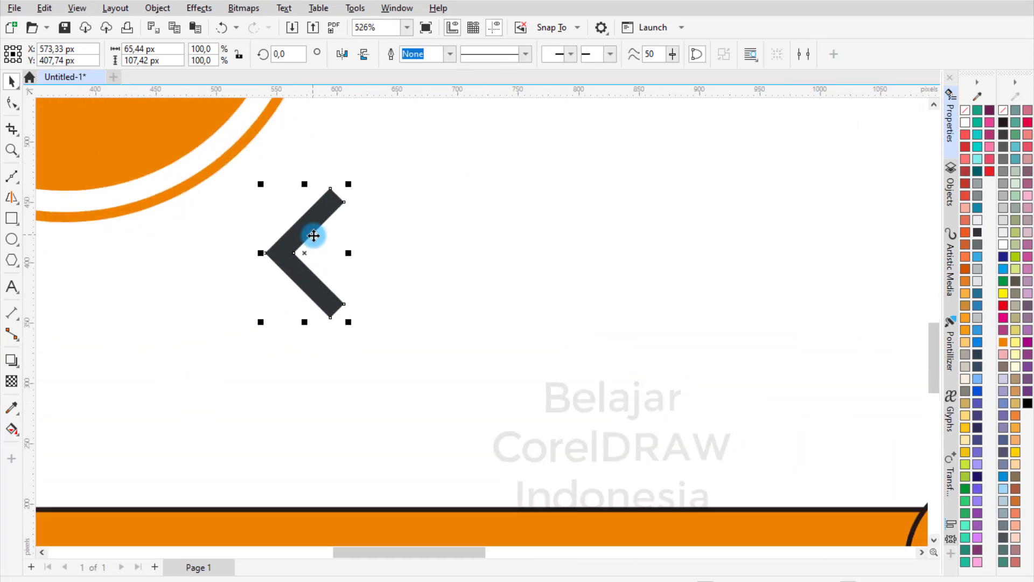
{"action": "left_click_drag", "start_coordinate": [317, 233], "coordinate": [385, 246]}
{"action": "right_click", "coordinate": [385, 247]}
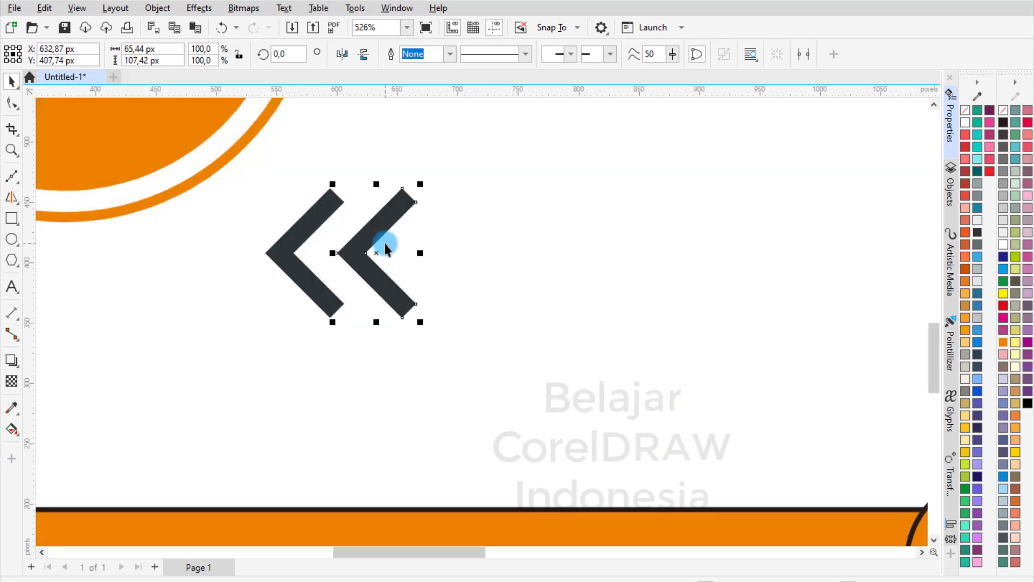
{"action": "key", "text": "ctrl+r"}
Scale the three chevrons together to about 92 × 54 px and place them below and right of the ringed circle.
{"action": "scroll", "coordinate": [383, 247], "scroll_direction": "down", "scroll_amount": 5}
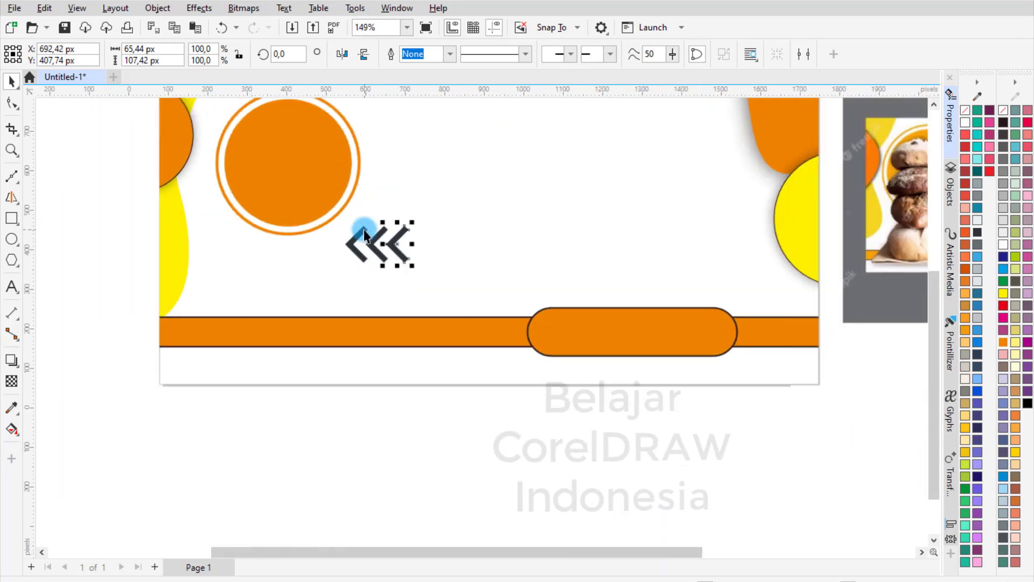
{"action": "scroll", "coordinate": [333, 199], "scroll_direction": "down", "scroll_amount": 2}
{"action": "scroll", "coordinate": [430, 323], "scroll_direction": "up", "scroll_amount": 1}
{"action": "left_click_drag", "start_coordinate": [429, 323], "coordinate": [373, 263]}
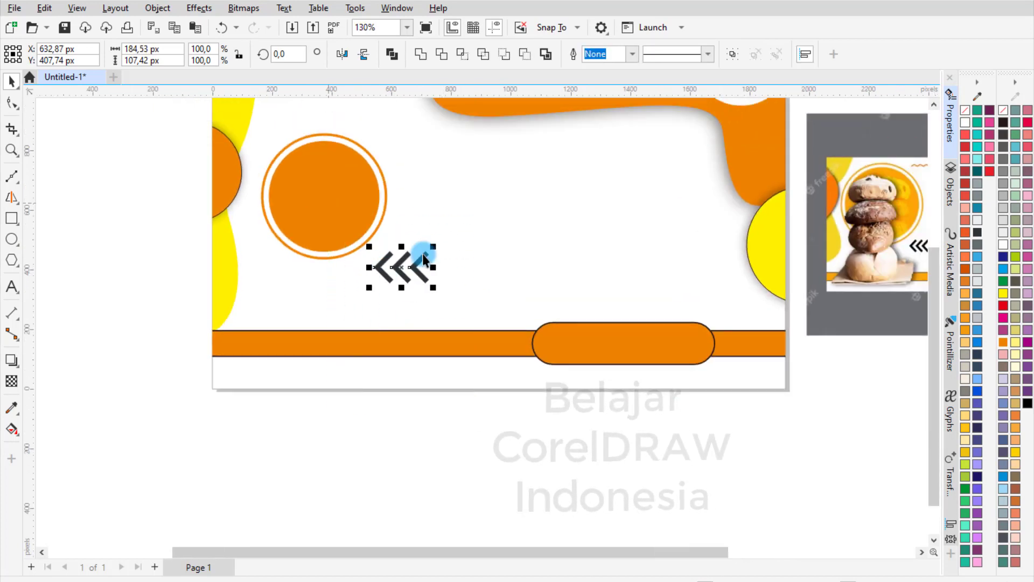
{"action": "scroll", "coordinate": [423, 254], "scroll_direction": "up", "scroll_amount": 5}
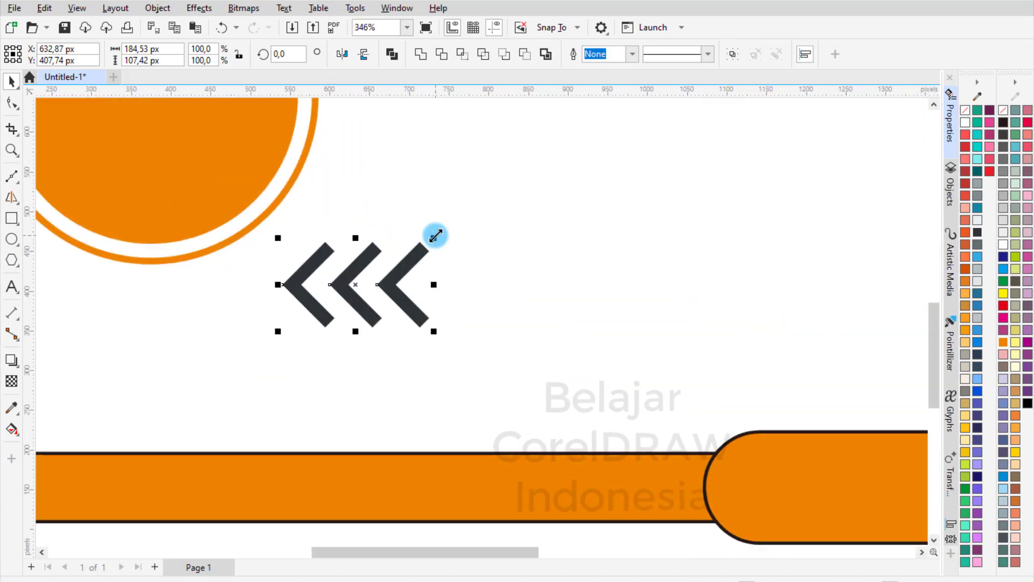
{"action": "left_click_drag", "start_coordinate": [426, 247], "coordinate": [406, 291]}
{"action": "left_click_drag", "start_coordinate": [344, 310], "coordinate": [406, 262]}
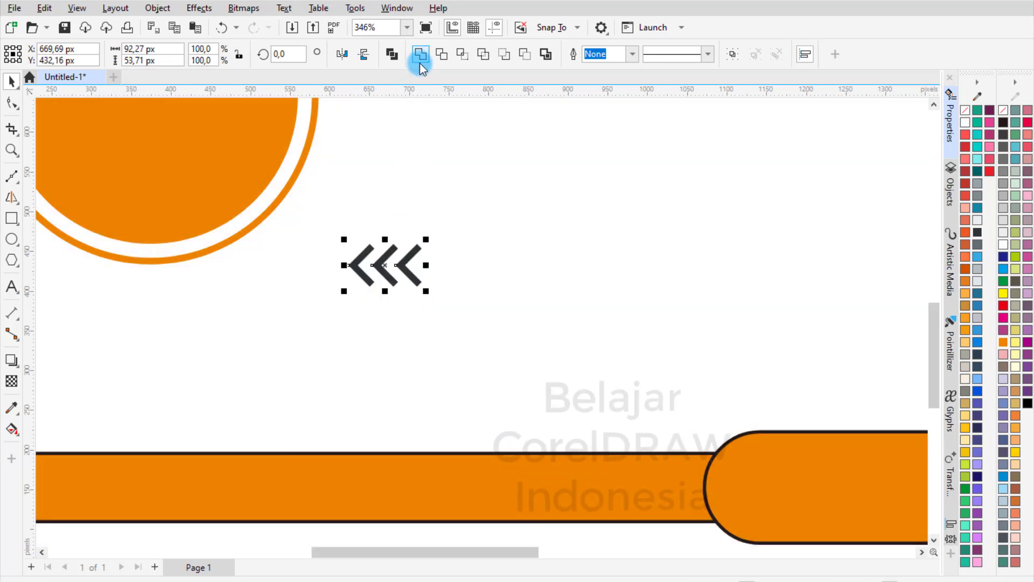
Weld the three chevrons into one object and place a copy above and right of the ringed circle.
{"action": "left_click", "coordinate": [420, 63]}
{"action": "scroll", "coordinate": [439, 441], "scroll_direction": "down", "scroll_amount": 4}
{"action": "scroll", "coordinate": [381, 247], "scroll_direction": "up", "scroll_amount": 1}
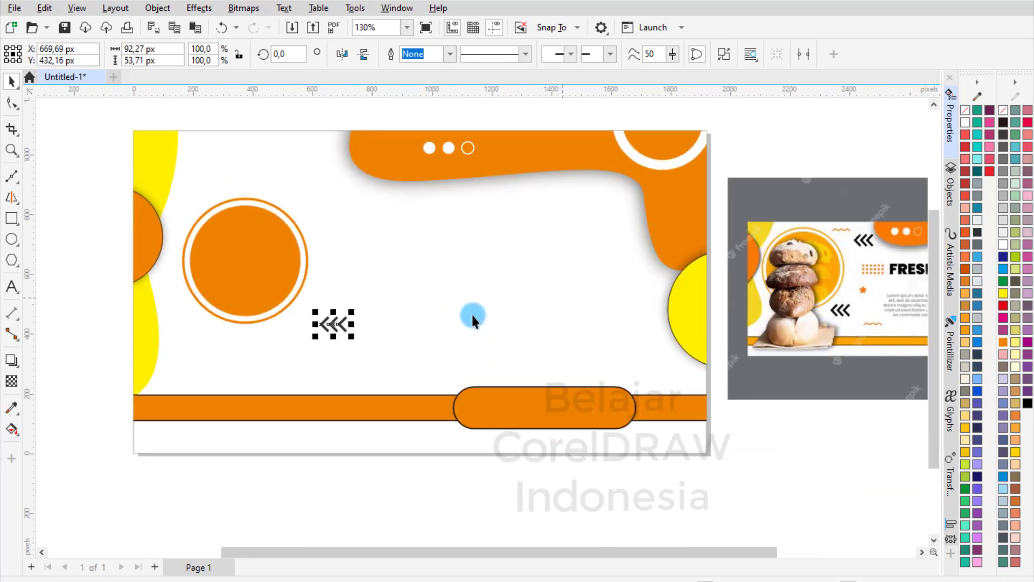
{"action": "left_click_drag", "start_coordinate": [338, 323], "coordinate": [317, 174]}
{"action": "left_click", "coordinate": [317, 114]}
{"action": "scroll", "coordinate": [303, 134], "scroll_direction": "down", "scroll_amount": 1}
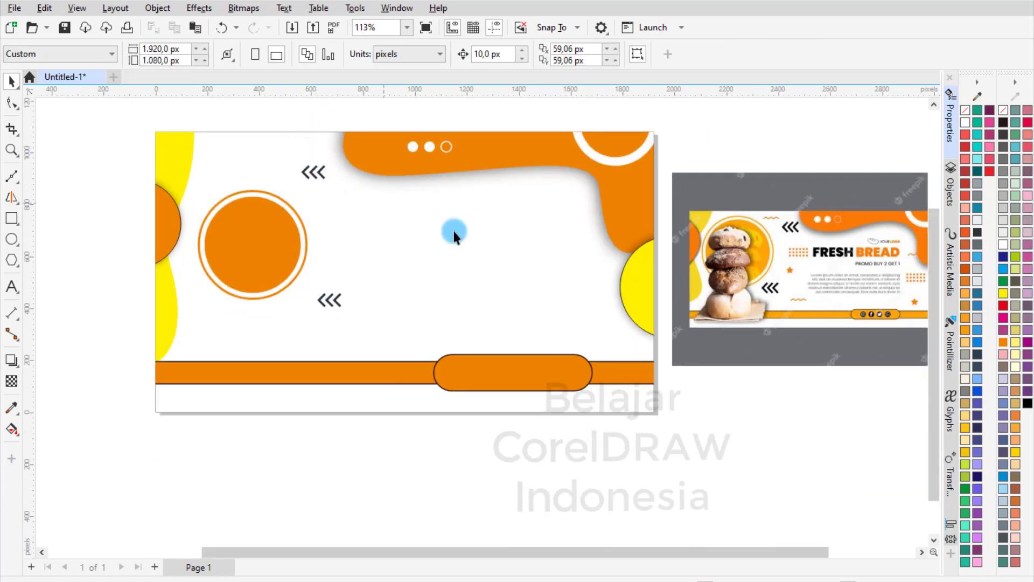
Draw a circle about 26 px across, right of the ringed circle, filled orange with no outline.
{"action": "scroll", "coordinate": [813, 255], "scroll_direction": "up", "scroll_amount": 6}
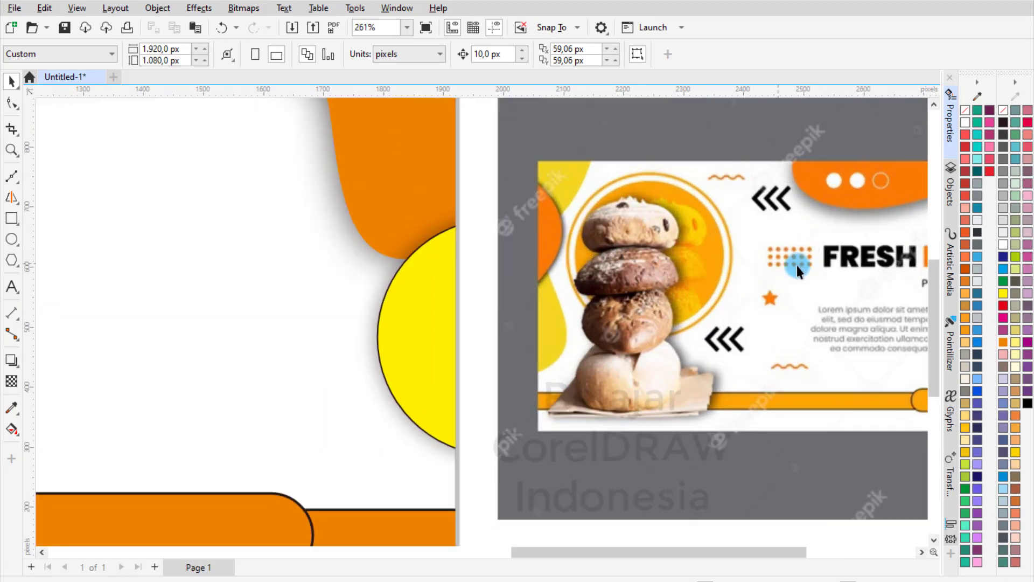
{"action": "scroll", "coordinate": [544, 253], "scroll_direction": "down", "scroll_amount": 7}
{"action": "scroll", "coordinate": [443, 213], "scroll_direction": "up", "scroll_amount": 3}
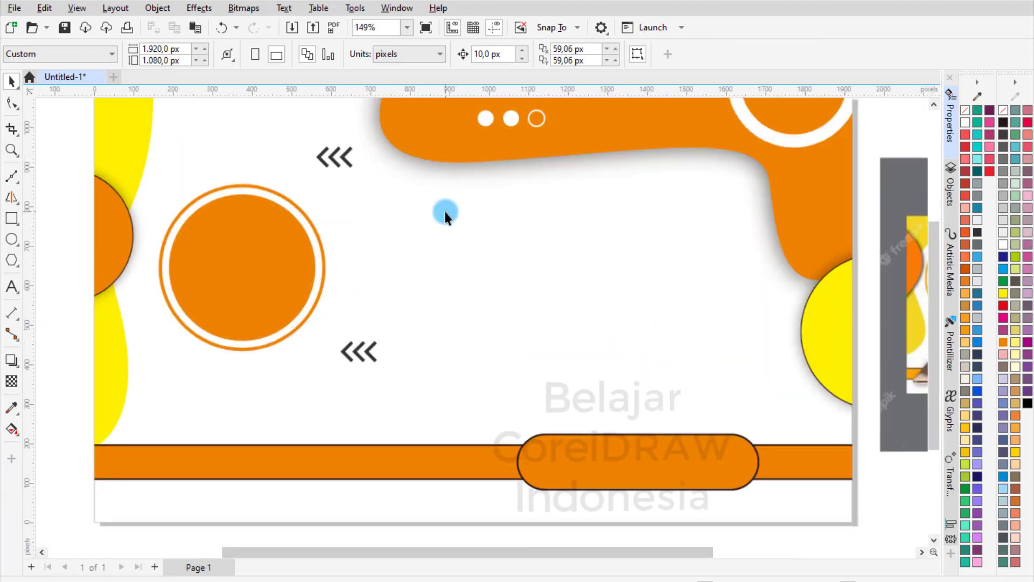
{"action": "scroll", "coordinate": [219, 247], "scroll_direction": "up", "scroll_amount": 6}
{"action": "left_click", "coordinate": [12, 240]}
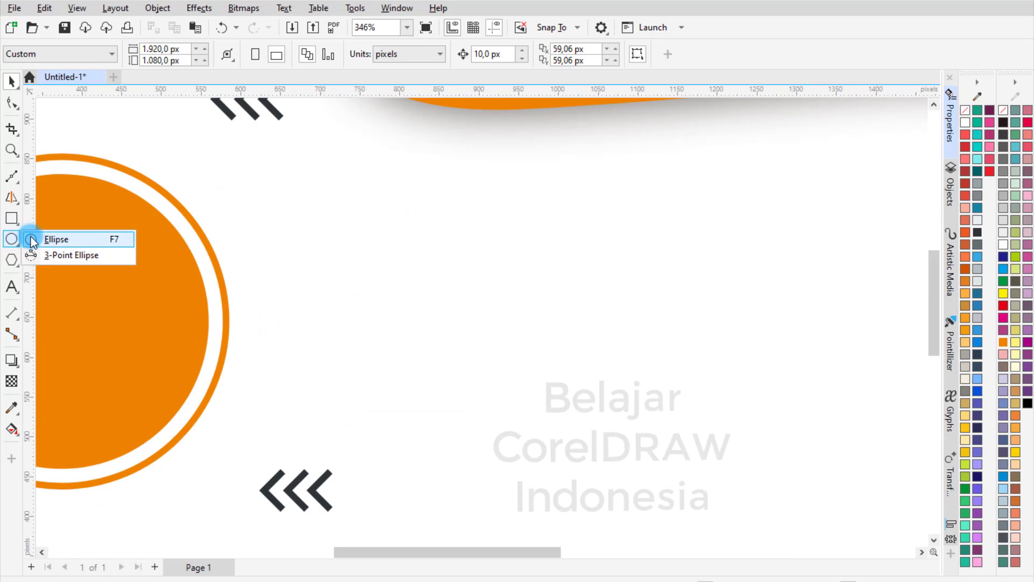
{"action": "left_click_drag", "start_coordinate": [346, 231], "coordinate": [355, 244]}
{"action": "left_click", "coordinate": [1005, 340]}
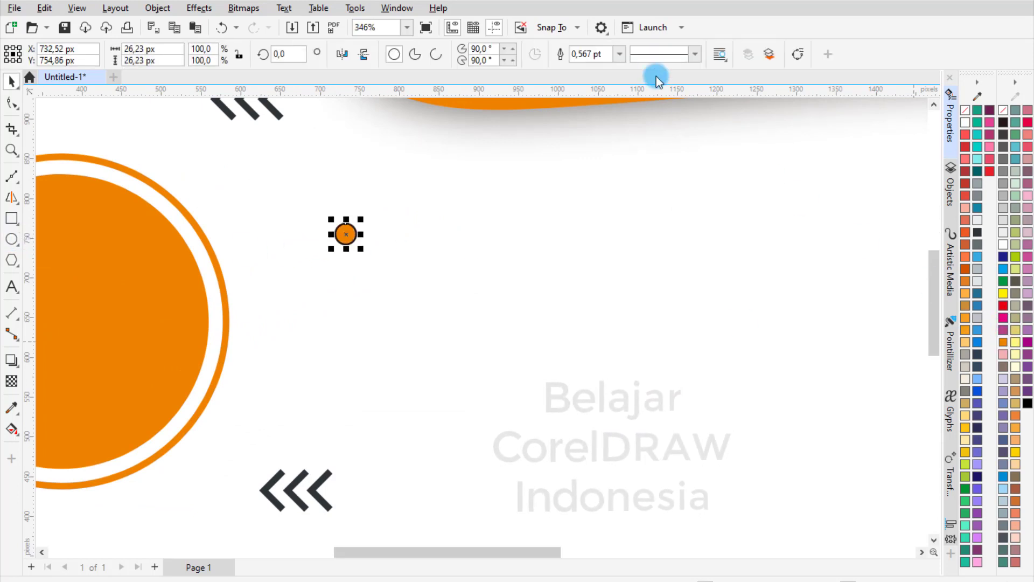
{"action": "left_click", "coordinate": [619, 54]}
{"action": "left_click", "coordinate": [619, 67]}
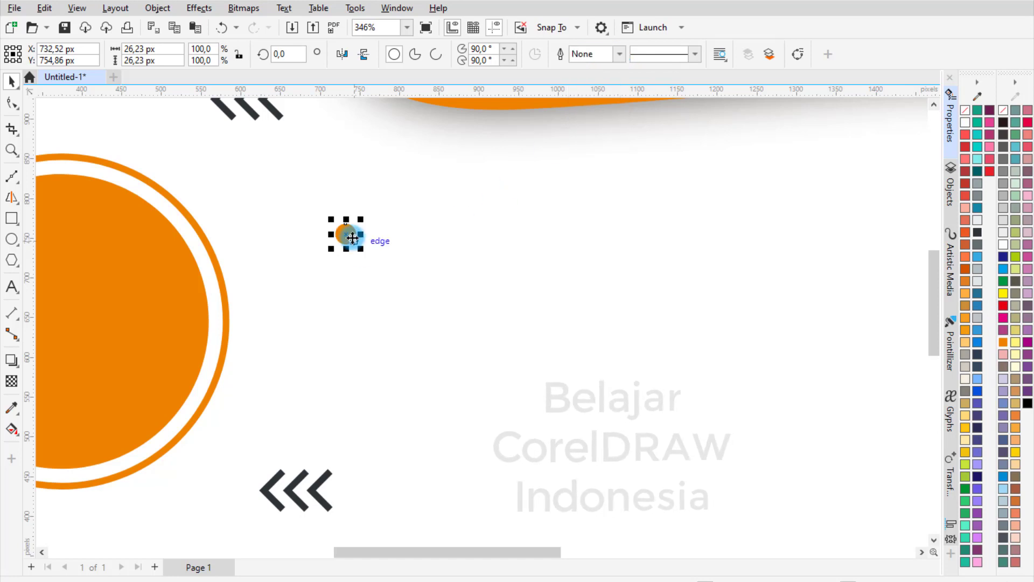
Copy the orange dot about 38 px to the right and repeat the duplication for a row of seven.
{"action": "left_click_drag", "start_coordinate": [346, 235], "coordinate": [379, 236]}
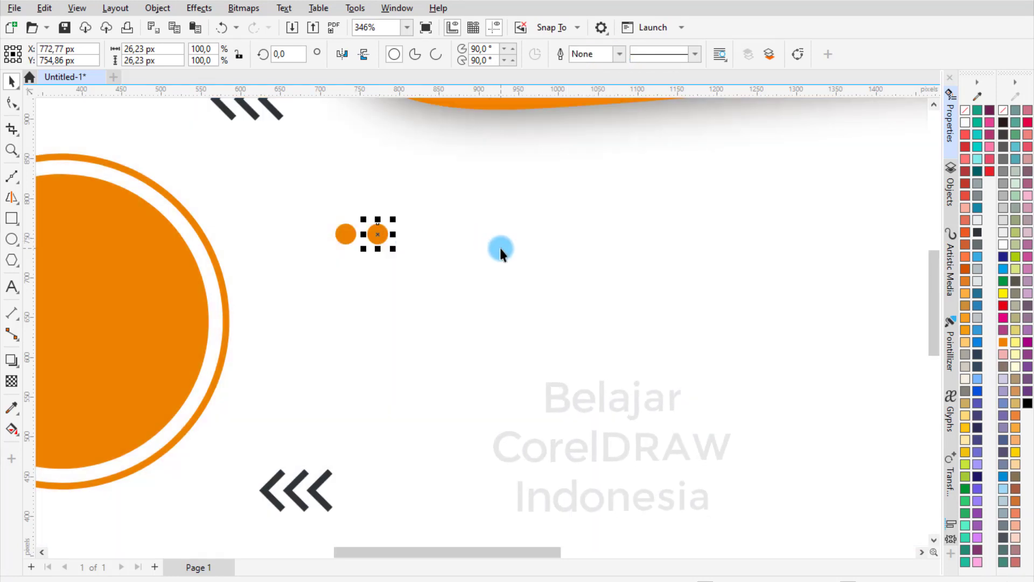
{"action": "key", "text": "ctrl+z"}
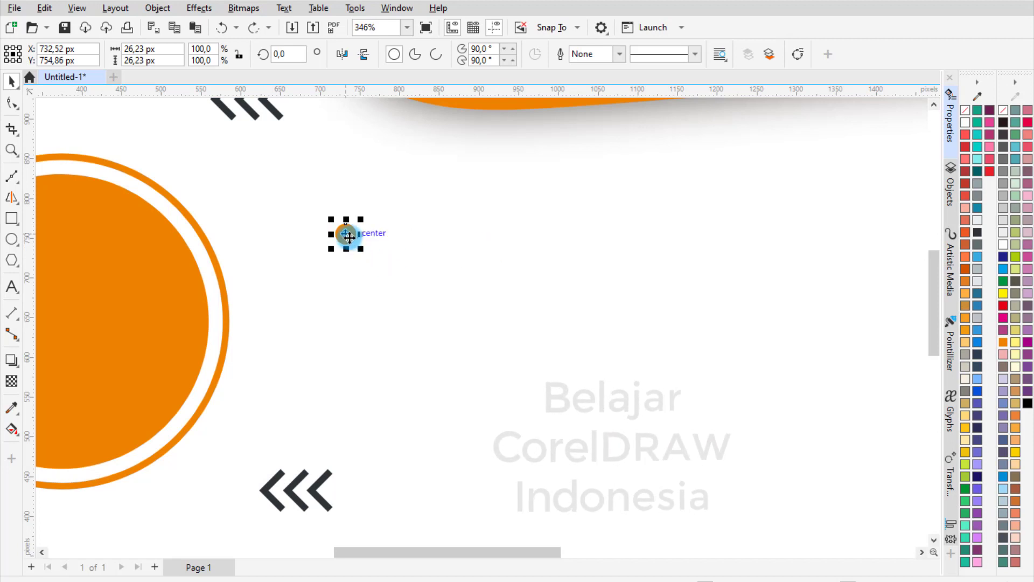
{"action": "left_click_drag", "start_coordinate": [349, 237], "coordinate": [376, 235]}
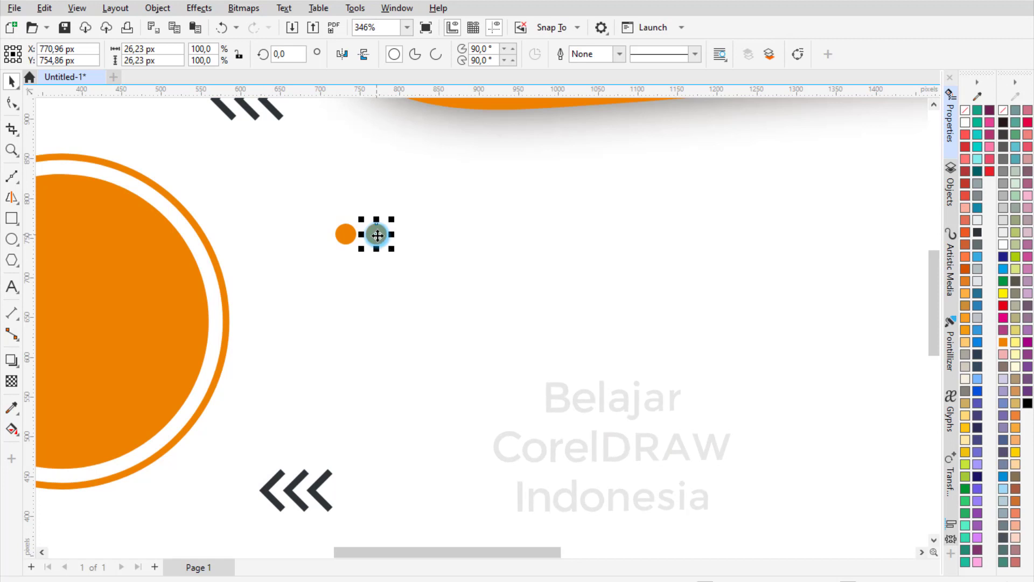
{"action": "key", "text": "ctrl+d"}
{"action": "key", "text": "ctrl+d"}
{"action": "key", "text": "ctrl+d"}
{"action": "key", "text": "ctrl+d"}
{"action": "key", "text": "ctrl+d"}
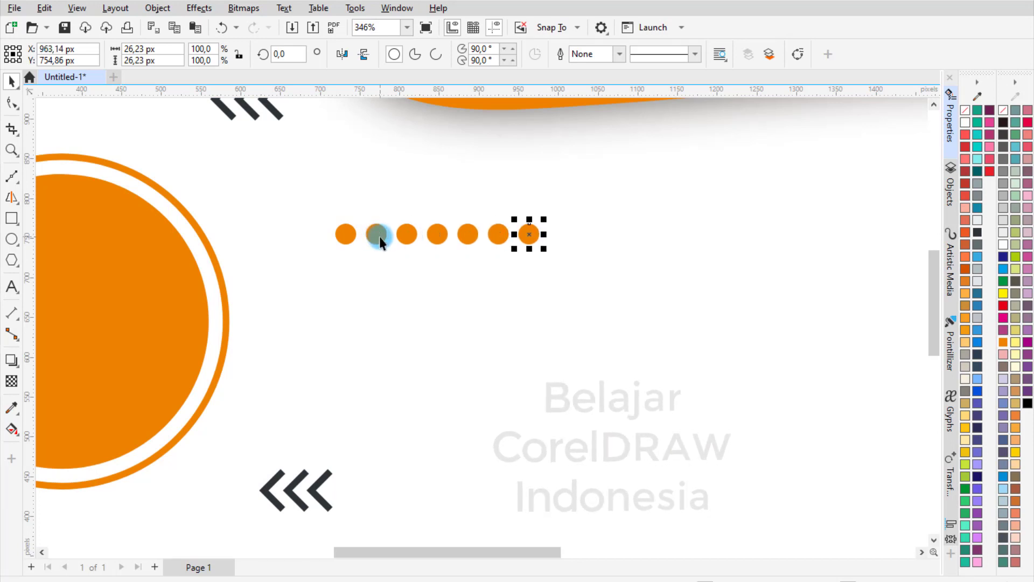
Weld the seven dots together and duplicate the row about 34 px downward, repeating it for three rows.
{"action": "scroll", "coordinate": [480, 245], "scroll_direction": "down", "scroll_amount": 2}
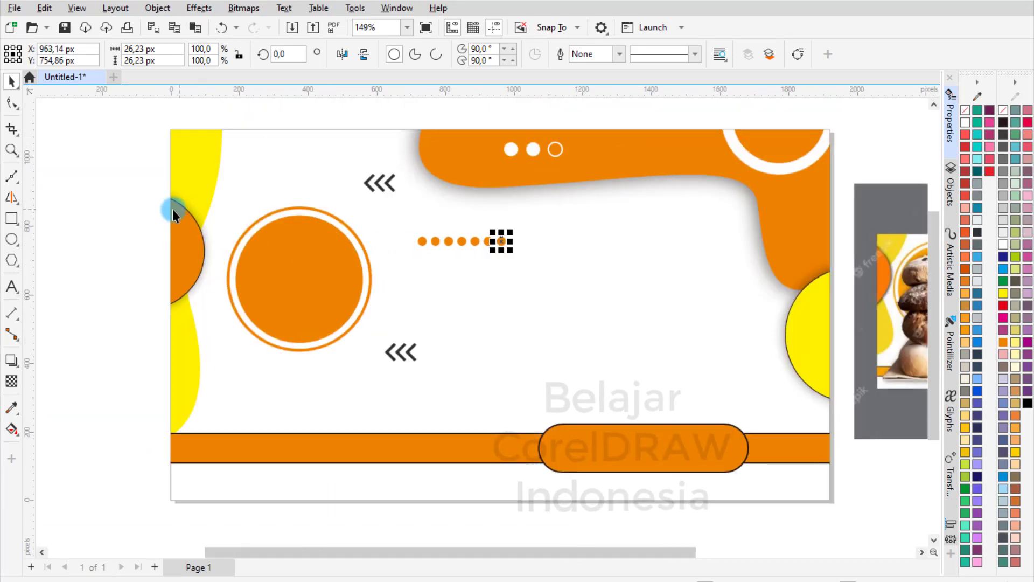
{"action": "mouse_move", "coordinate": [155, 215]}
{"action": "left_mouse_down"}
{"action": "mouse_move", "coordinate": [231, 235]}
{"action": "mouse_move", "coordinate": [593, 279]}
{"action": "left_mouse_up"}
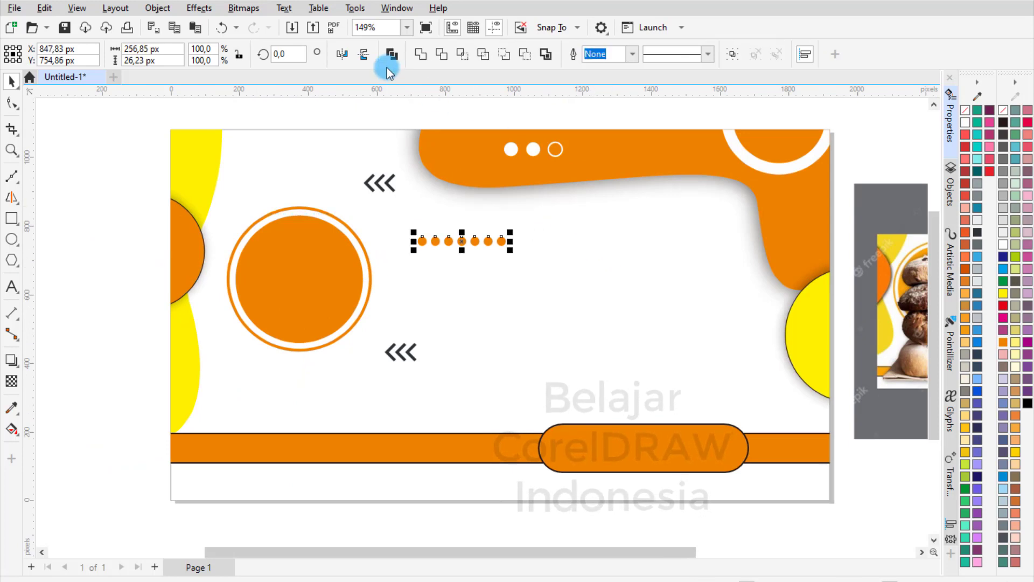
{"action": "left_click", "coordinate": [419, 51]}
{"action": "scroll", "coordinate": [464, 222], "scroll_direction": "up", "scroll_amount": 2}
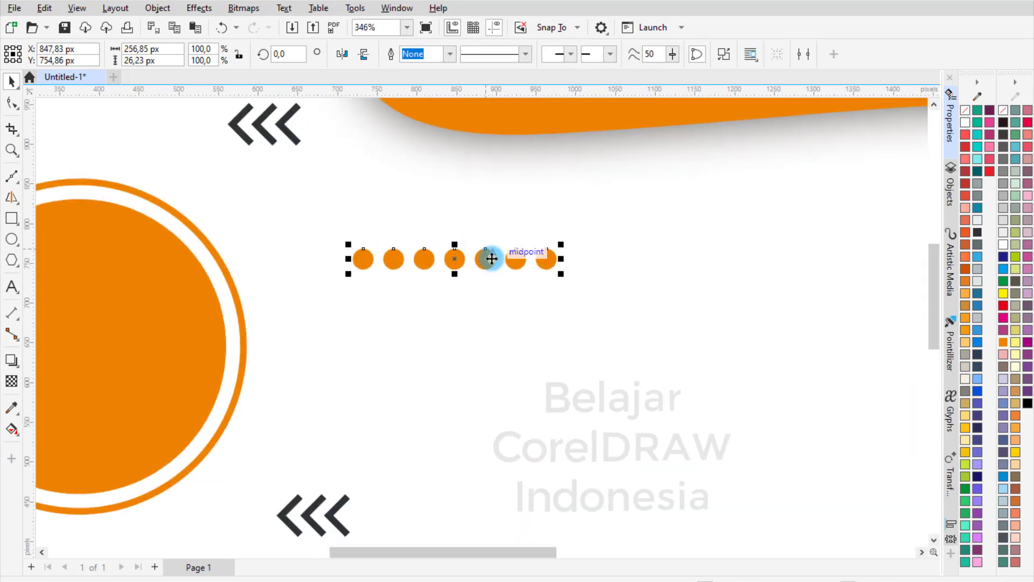
{"action": "left_click_drag", "start_coordinate": [491, 259], "coordinate": [501, 289]}
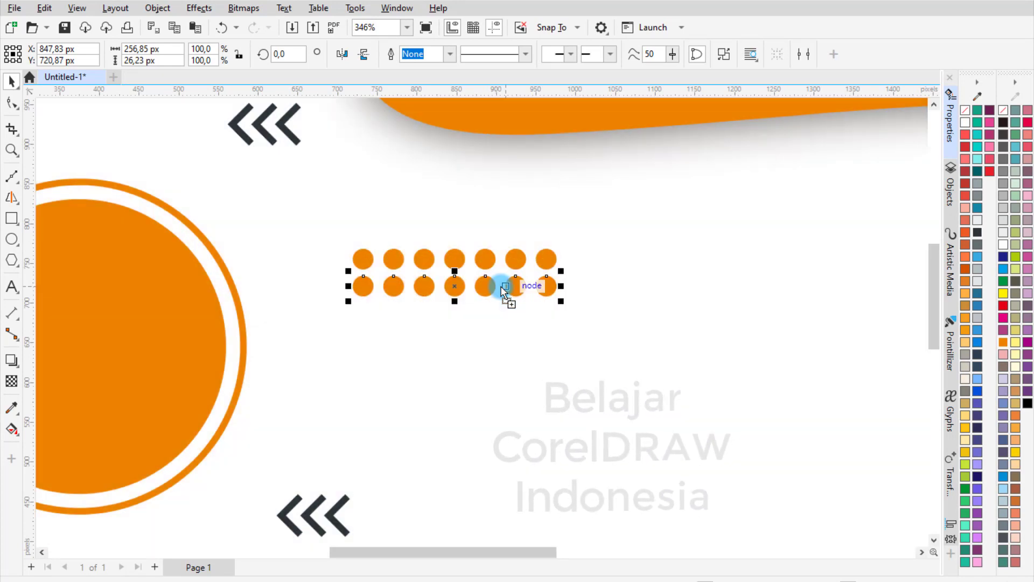
{"action": "key", "text": "ctrl+r"}
Weld the three dot rows into one grid and scale it to about 154 × 56 px.
{"action": "scroll", "coordinate": [501, 291], "scroll_direction": "down", "scroll_amount": 1}
{"action": "scroll", "coordinate": [500, 286], "scroll_direction": "down", "scroll_amount": 4}
{"action": "left_click_drag", "start_coordinate": [172, 259], "coordinate": [487, 298]}
{"action": "left_click", "coordinate": [420, 52]}
{"action": "scroll", "coordinate": [531, 302], "scroll_direction": "up", "scroll_amount": 3}
{"action": "scroll", "coordinate": [487, 297], "scroll_direction": "down", "scroll_amount": 4}
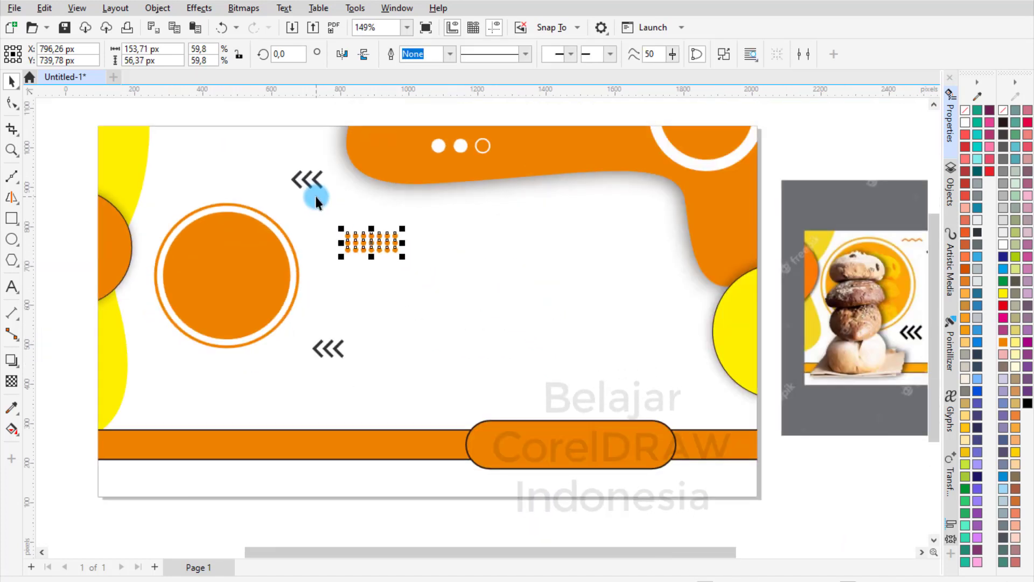
Place a copy of the dot grid just left of the yellow circle at the page's right edge.
{"action": "scroll", "coordinate": [490, 257], "scroll_direction": "up", "scroll_amount": 1}
{"action": "scroll", "coordinate": [604, 293], "scroll_direction": "down", "scroll_amount": 4}
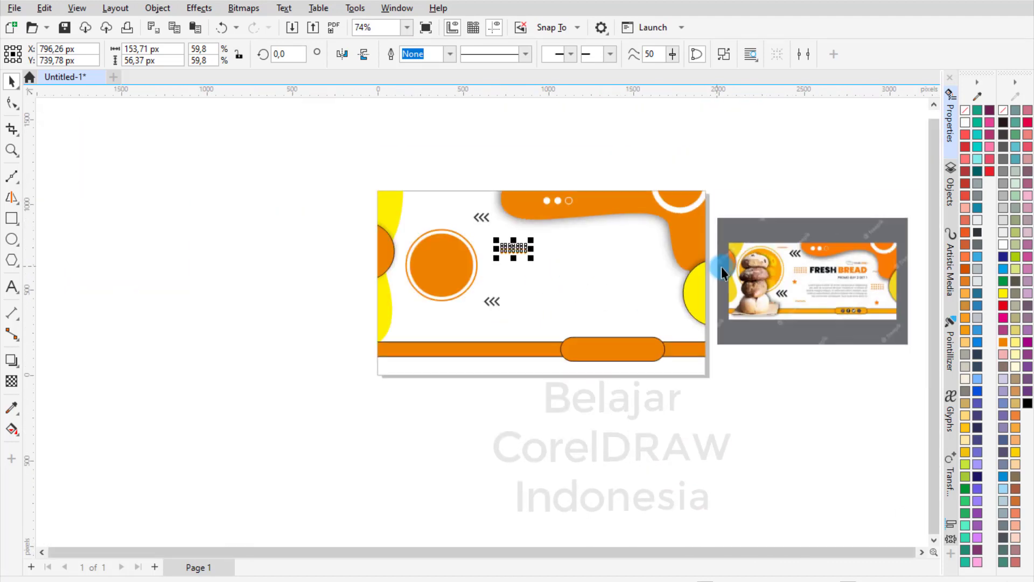
{"action": "scroll", "coordinate": [722, 267], "scroll_direction": "up", "scroll_amount": 3}
{"action": "left_click_drag", "start_coordinate": [271, 222], "coordinate": [508, 293]}
{"action": "left_click", "coordinate": [629, 461]}
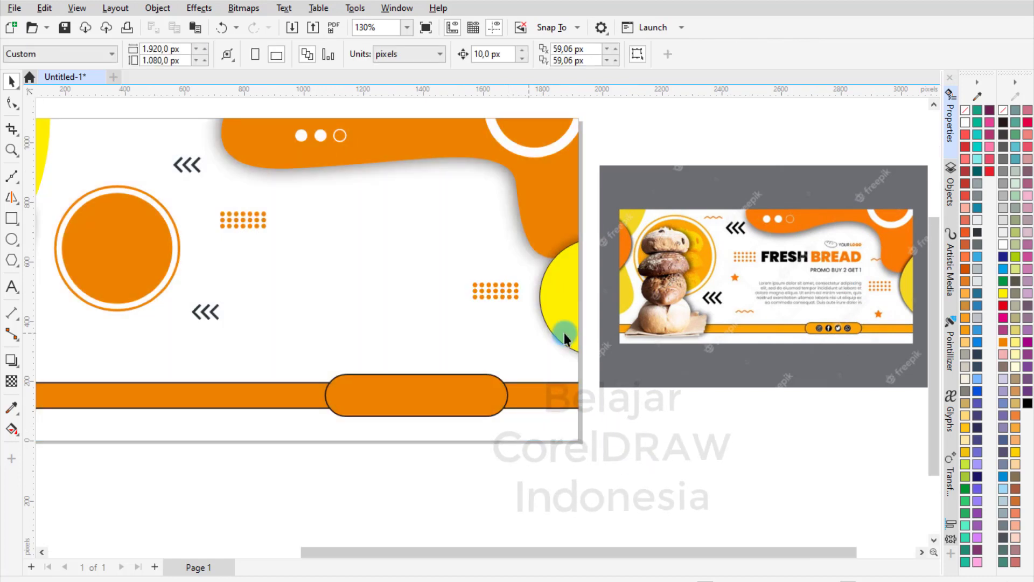
Examine the small wavy line ornament and its placement in the reference image.
{"action": "scroll", "coordinate": [745, 315], "scroll_direction": "up", "scroll_amount": 3}
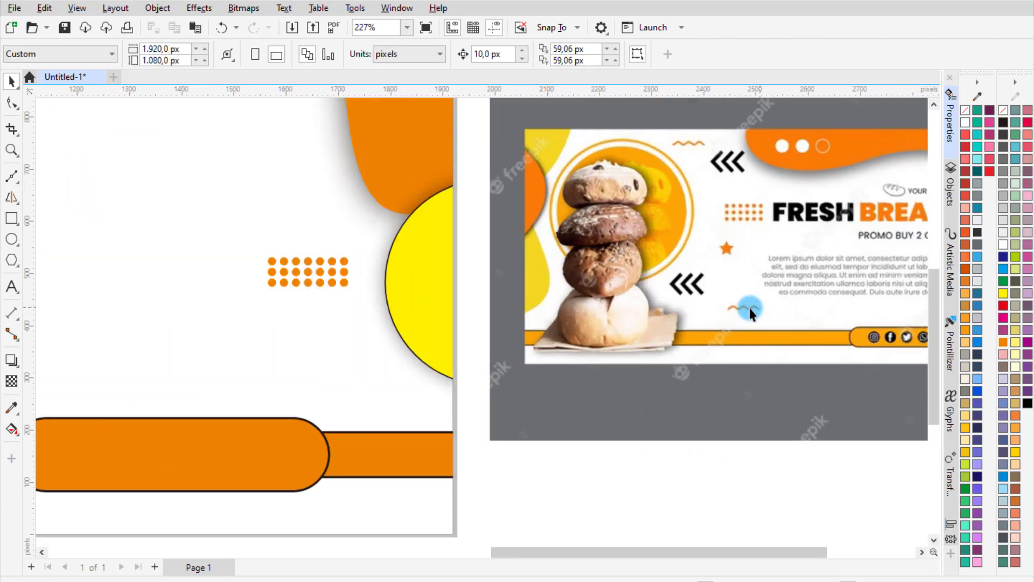
{"action": "scroll", "coordinate": [749, 306], "scroll_direction": "down", "scroll_amount": 4}
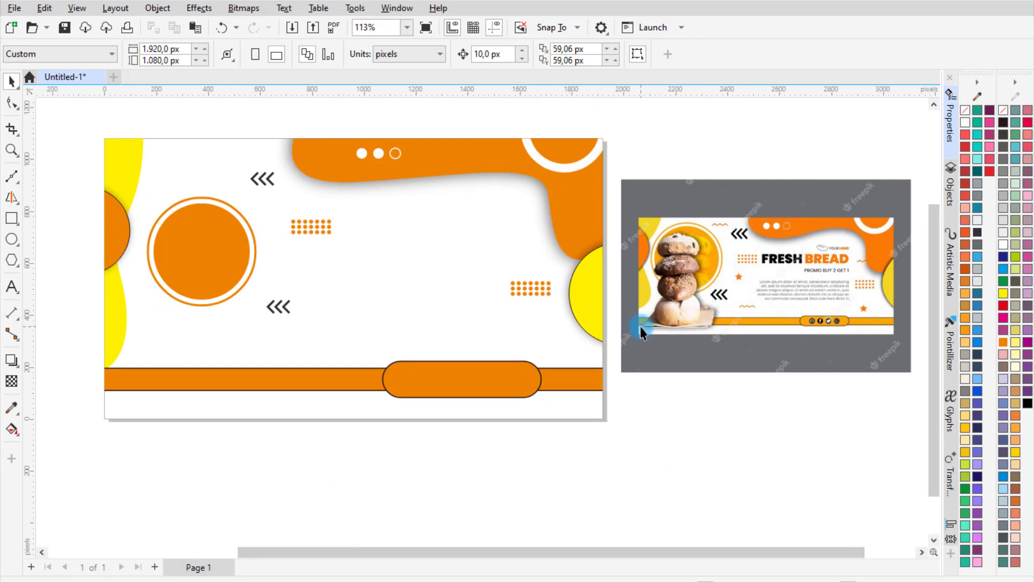
{"action": "scroll", "coordinate": [760, 310], "scroll_direction": "up", "scroll_amount": 4}
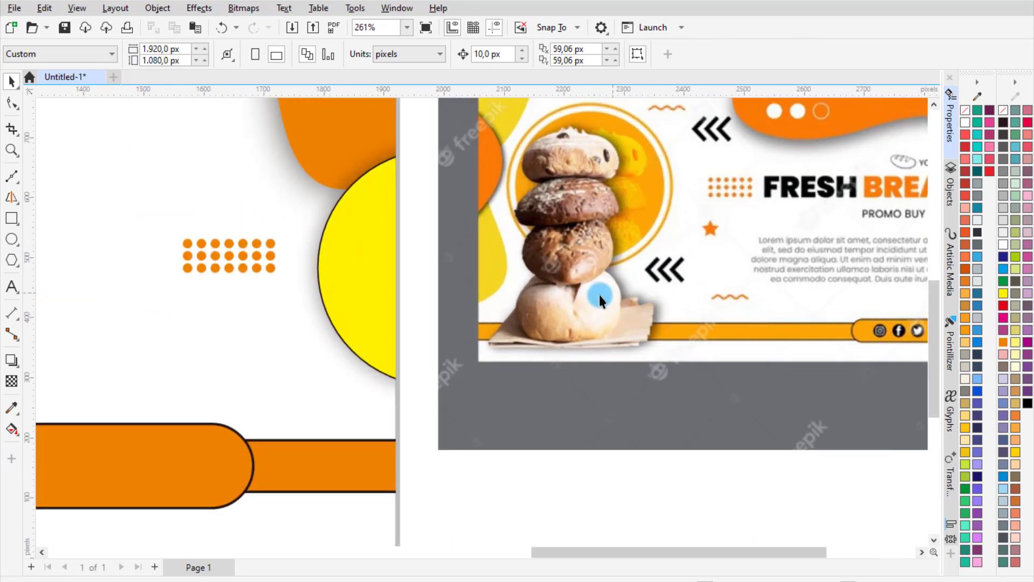
{"action": "scroll", "coordinate": [812, 321], "scroll_direction": "down", "scroll_amount": 3}
{"action": "scroll", "coordinate": [683, 290], "scroll_direction": "up", "scroll_amount": 4}
{"action": "scroll", "coordinate": [762, 281], "scroll_direction": "down", "scroll_amount": 4}
{"action": "scroll", "coordinate": [710, 290], "scroll_direction": "up", "scroll_amount": 1}
{"action": "scroll", "coordinate": [709, 287], "scroll_direction": "up", "scroll_amount": 4}
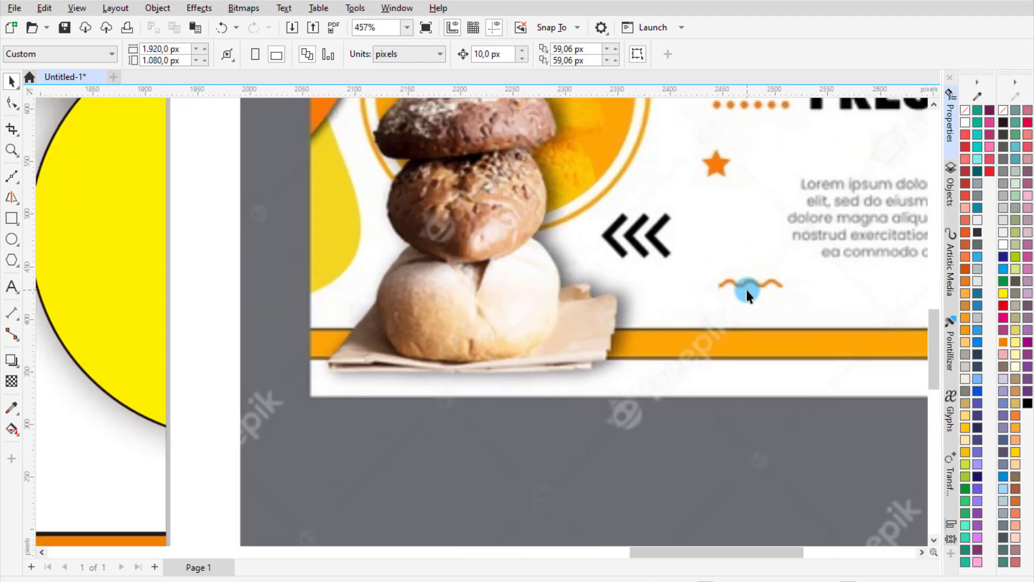
{"action": "scroll", "coordinate": [748, 285], "scroll_direction": "down", "scroll_amount": 5}
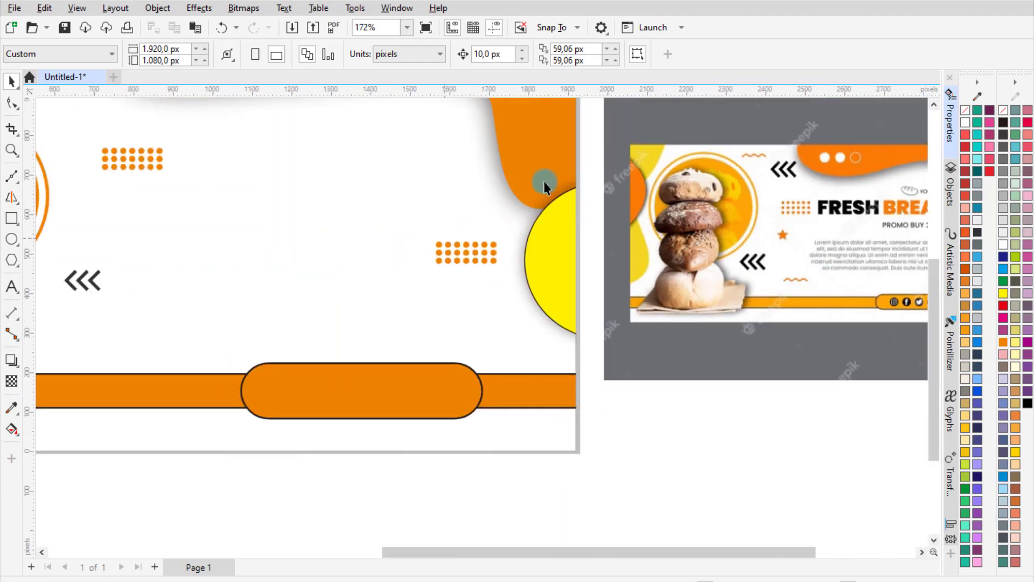
{"action": "scroll", "coordinate": [123, 231], "scroll_direction": "down", "scroll_amount": 1}
{"action": "scroll", "coordinate": [243, 262], "scroll_direction": "up", "scroll_amount": 3}
{"action": "scroll", "coordinate": [300, 255], "scroll_direction": "down", "scroll_amount": 4}
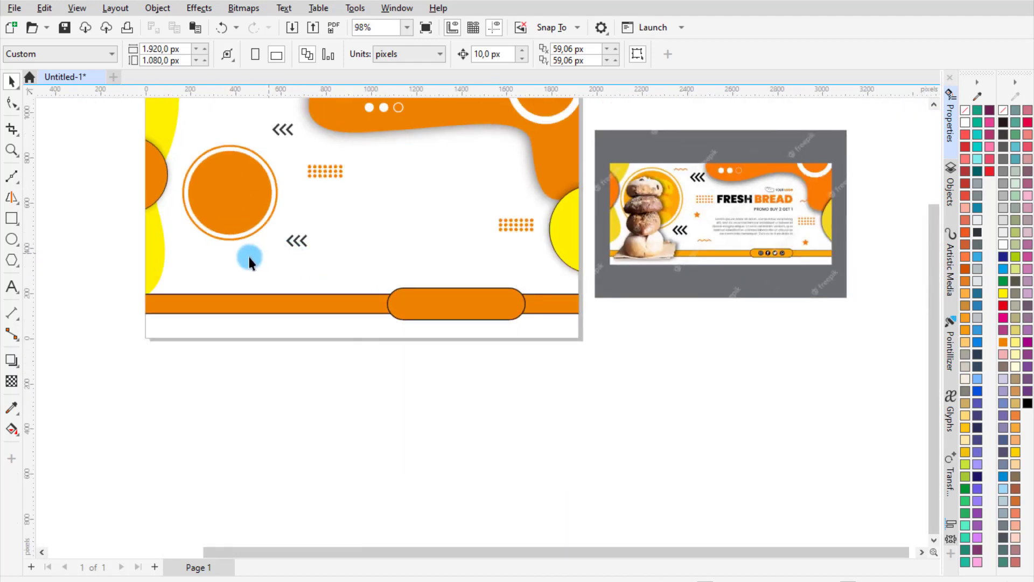
Draw a freehand zigzag line about 109 × 14 px below and right of the lower chevrons.
{"action": "scroll", "coordinate": [249, 261], "scroll_direction": "up", "scroll_amount": 5}
{"action": "scroll", "coordinate": [501, 231], "scroll_direction": "up", "scroll_amount": 2}
{"action": "left_click", "coordinate": [13, 176]}
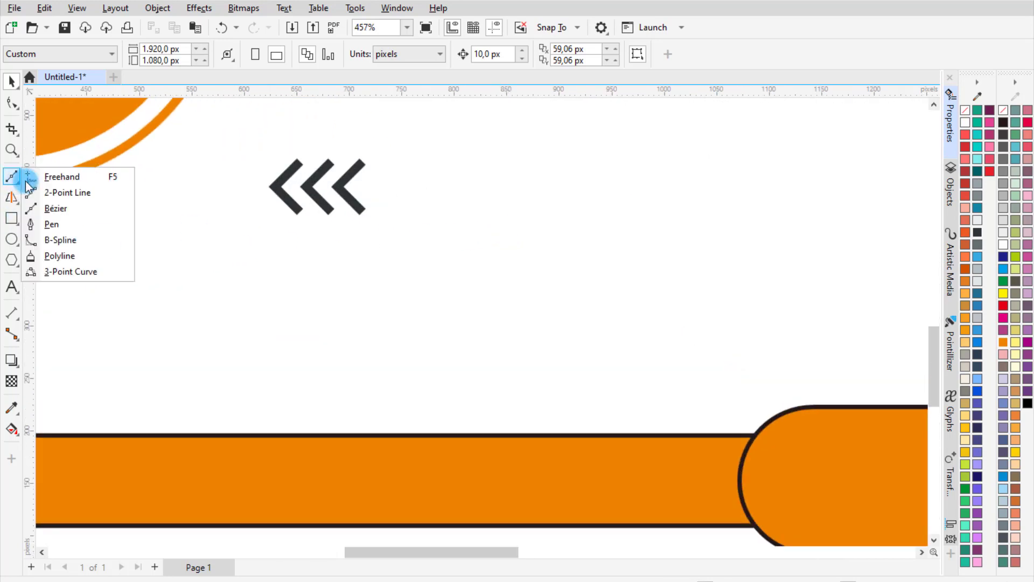
{"action": "left_click", "coordinate": [63, 176]}
{"action": "mouse_move", "coordinate": [386, 274]}
{"action": "left_mouse_down"}
{"action": "mouse_move", "coordinate": [448, 266]}
{"action": "mouse_move", "coordinate": [459, 279]}
{"action": "mouse_move", "coordinate": [501, 279]}
{"action": "left_mouse_up"}
Smooth all nodes of the zigzag line into a wave and colour its outline orange.
{"action": "left_click_drag", "start_coordinate": [19, 106], "coordinate": [67, 113]}
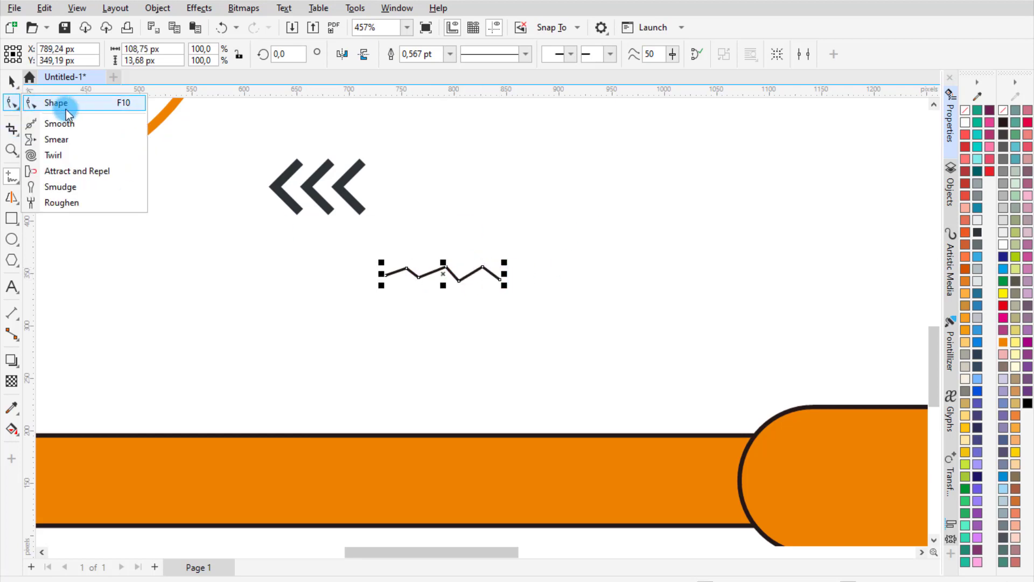
{"action": "left_click", "coordinate": [69, 107]}
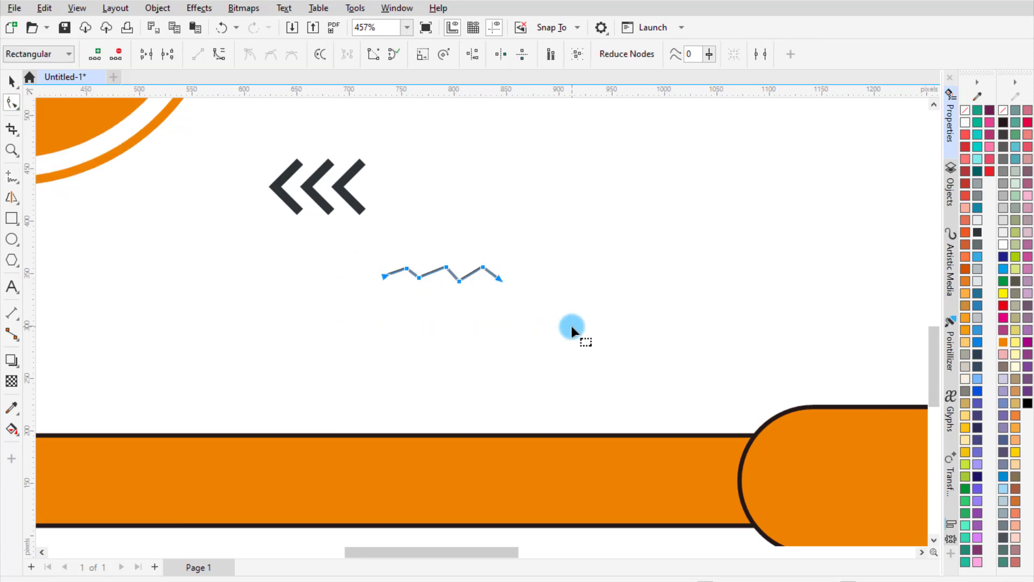
{"action": "left_click", "coordinate": [276, 56]}
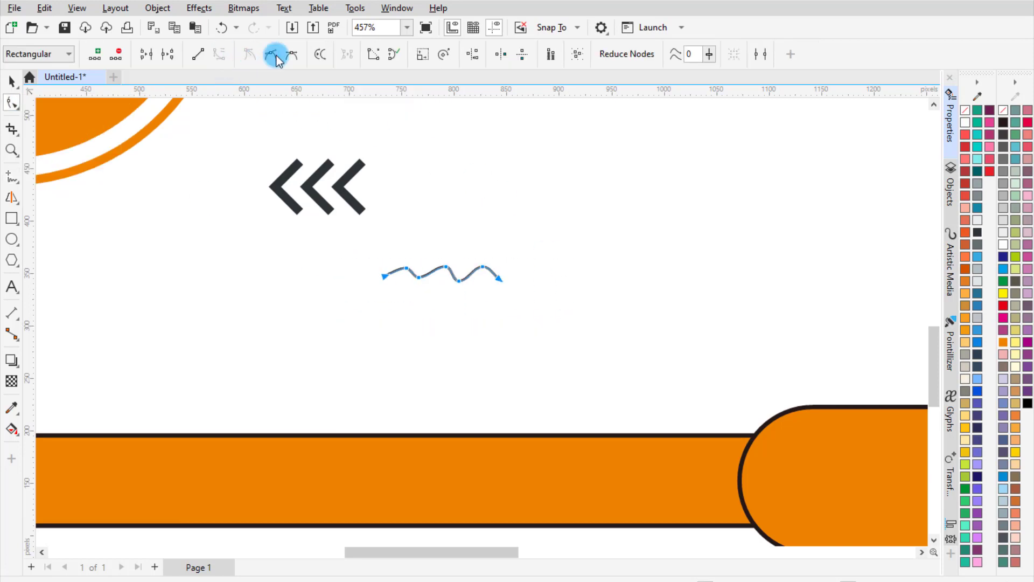
{"action": "left_click", "coordinate": [12, 81]}
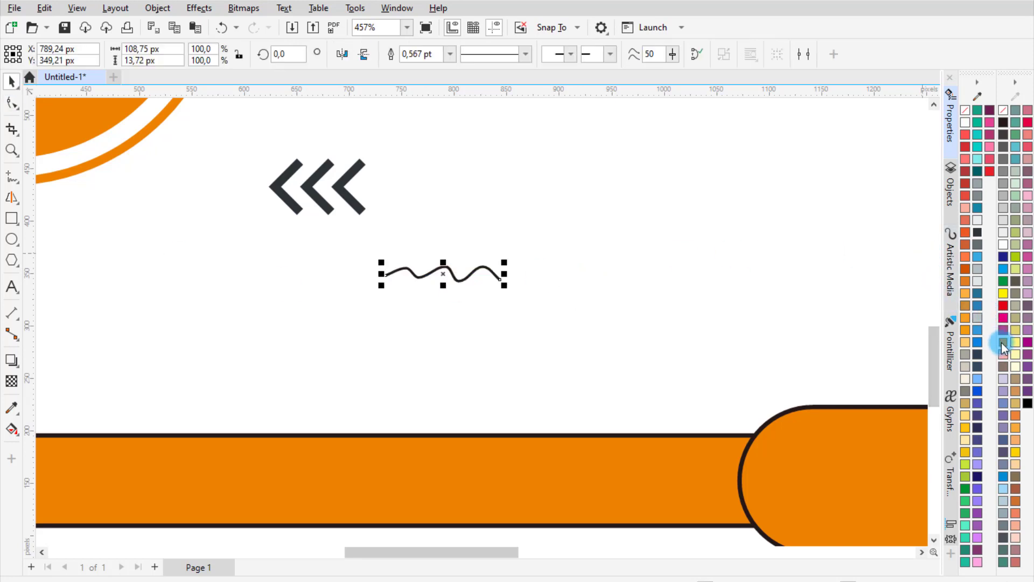
{"action": "right_click", "coordinate": [1003, 344]}
Place a copy of the orange wavy line above the ringed circle, near the page's top edge.
{"action": "scroll", "coordinate": [434, 334], "scroll_direction": "down", "scroll_amount": 4}
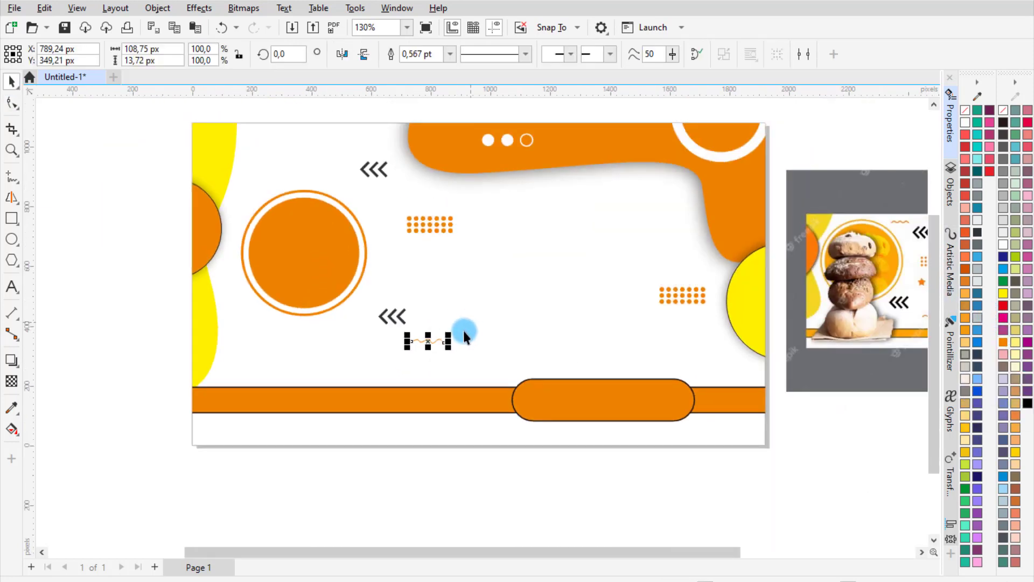
{"action": "mouse_move", "coordinate": [425, 345]}
{"action": "left_mouse_down"}
{"action": "mouse_move", "coordinate": [319, 138]}
{"action": "mouse_move", "coordinate": [331, 139]}
{"action": "left_mouse_up"}
{"action": "left_click", "coordinate": [335, 108]}
{"action": "scroll", "coordinate": [192, 186], "scroll_direction": "down", "scroll_amount": 1}
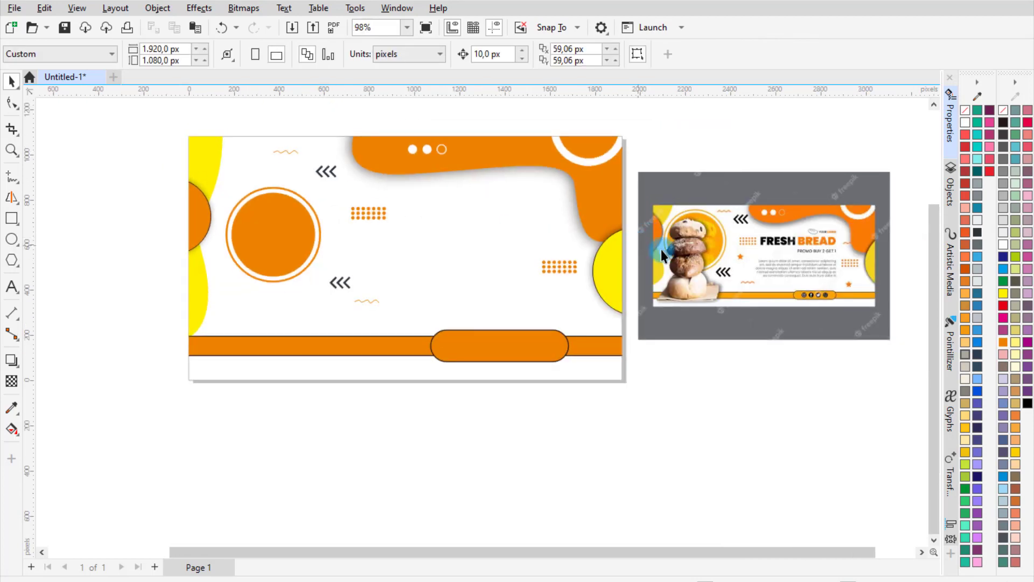
Draw an unfilled ellipse in the white area below the orange wave and scale it to about 160 × 70 px.
{"action": "scroll", "coordinate": [877, 259], "scroll_direction": "up", "scroll_amount": 1}
{"action": "scroll", "coordinate": [819, 223], "scroll_direction": "up", "scroll_amount": 2}
{"action": "scroll", "coordinate": [745, 236], "scroll_direction": "down", "scroll_amount": 3}
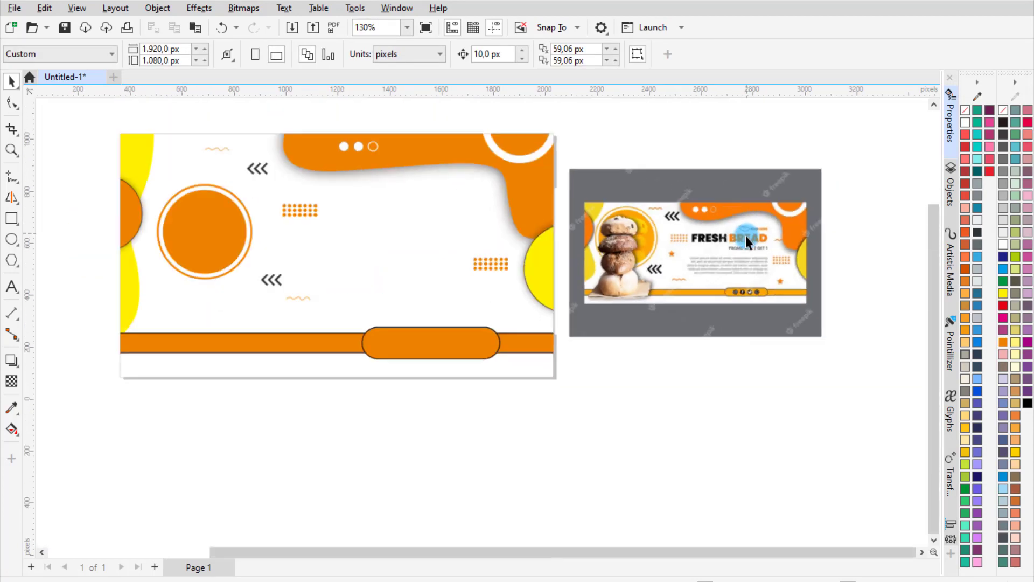
{"action": "scroll", "coordinate": [485, 196], "scroll_direction": "up", "scroll_amount": 1}
{"action": "scroll", "coordinate": [69, 197], "scroll_direction": "up", "scroll_amount": 2}
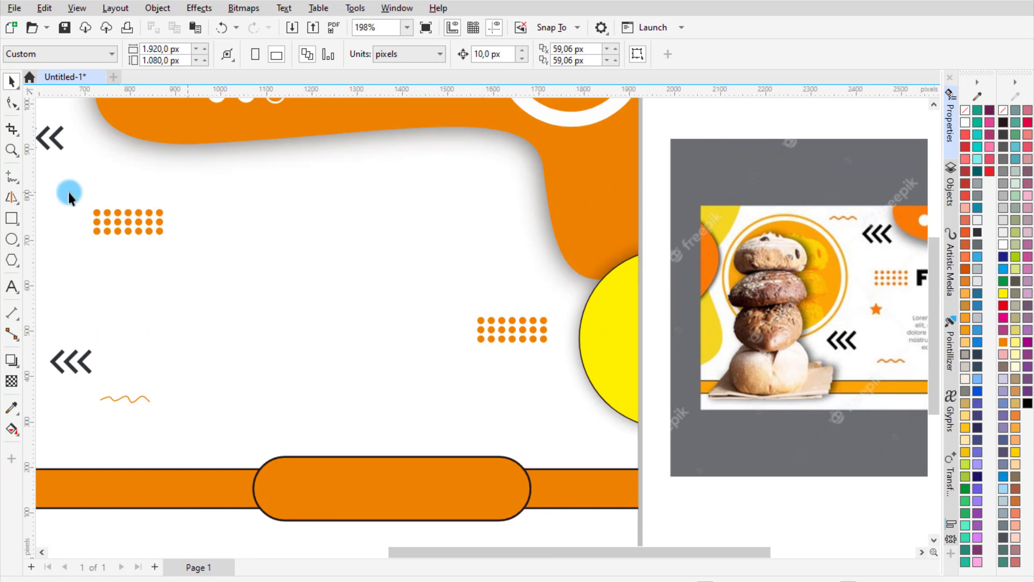
{"action": "left_click", "coordinate": [12, 239]}
{"action": "left_click", "coordinate": [59, 235]}
{"action": "left_click_drag", "start_coordinate": [311, 203], "coordinate": [393, 238]}
{"action": "scroll", "coordinate": [373, 197], "scroll_direction": "up", "scroll_amount": 1}
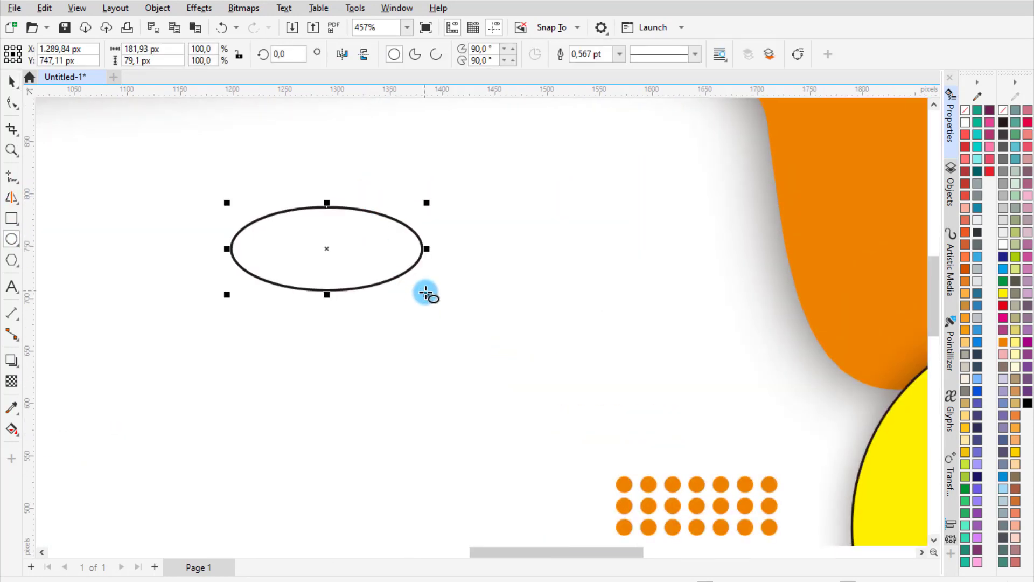
{"action": "left_click_drag", "start_coordinate": [425, 293], "coordinate": [402, 284]}
Draw a closed Freehand triangle about 29 × 39 px, pointing down across the ellipse's upper-left edge.
{"action": "left_click", "coordinate": [12, 176]}
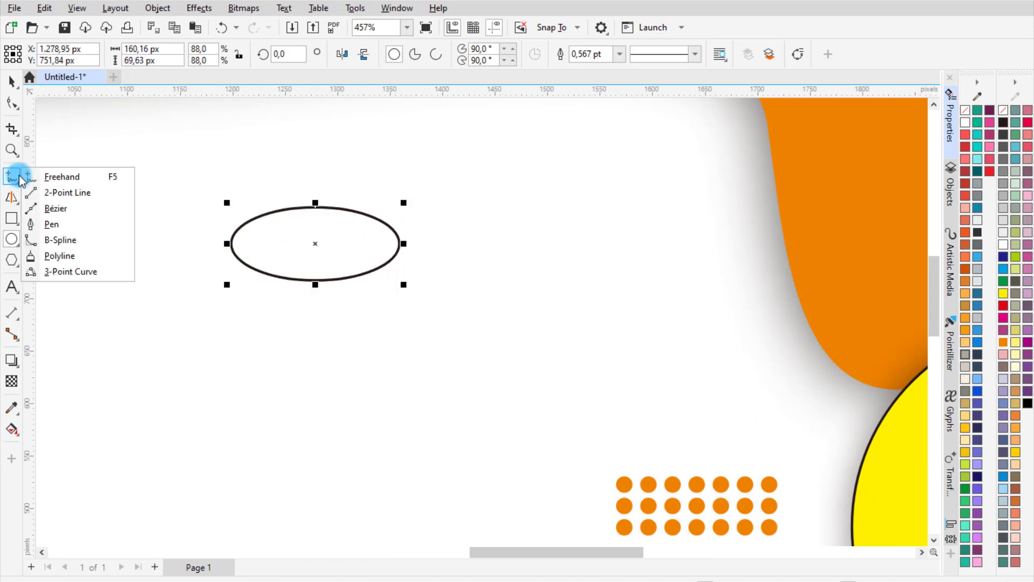
{"action": "left_click", "coordinate": [54, 176]}
{"action": "scroll", "coordinate": [302, 204], "scroll_direction": "up", "scroll_amount": 1}
{"action": "scroll", "coordinate": [302, 204], "scroll_direction": "up", "scroll_amount": 1}
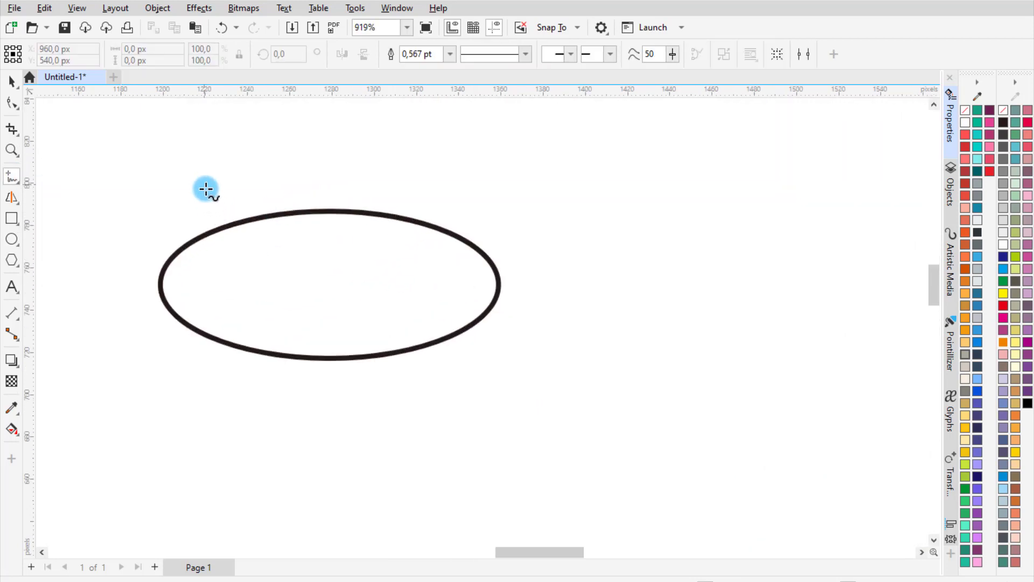
{"action": "left_click", "coordinate": [203, 184]}
{"action": "double_click", "coordinate": [230, 268]}
{"action": "left_click", "coordinate": [266, 185]}
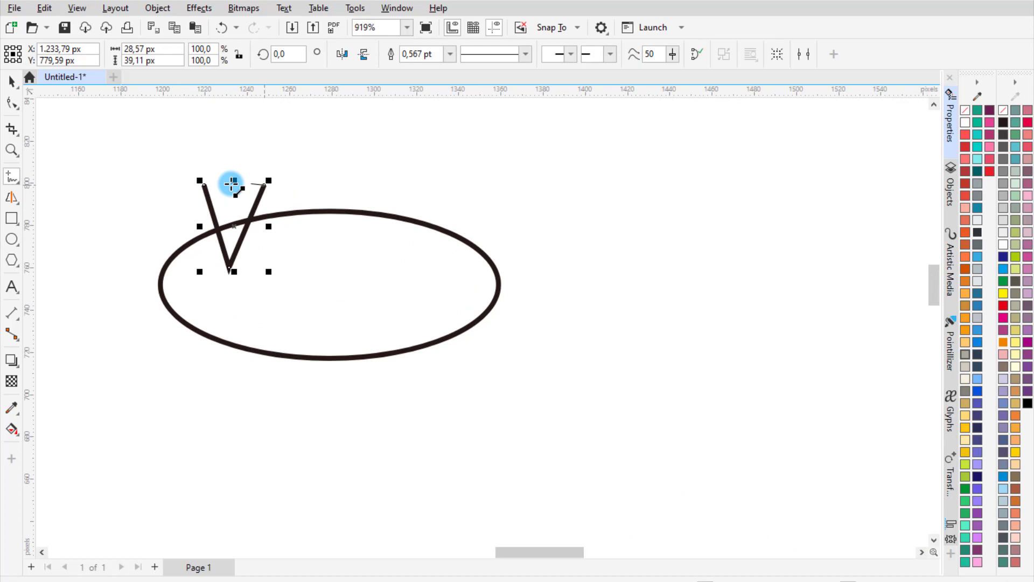
{"action": "left_click", "coordinate": [203, 185]}
Draw two more tilted closed triangles, about 30 × 44 px and 35 × 42 px, across the middle and right of the ellipse's upper edge.
{"action": "left_click", "coordinate": [313, 162]}
{"action": "double_click", "coordinate": [322, 258]}
{"action": "double_click", "coordinate": [377, 179]}
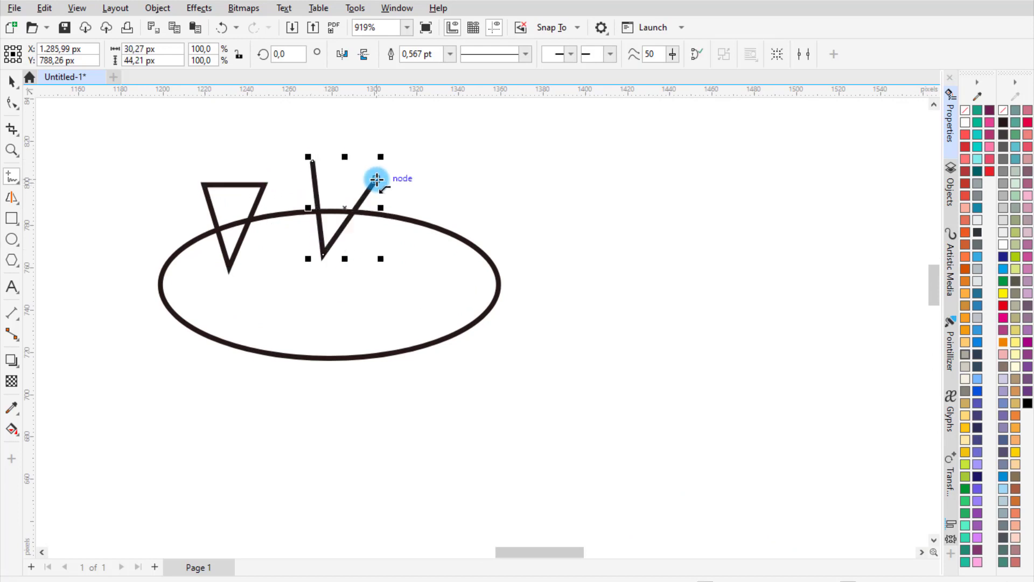
{"action": "left_click", "coordinate": [313, 160]}
{"action": "left_click", "coordinate": [442, 168]}
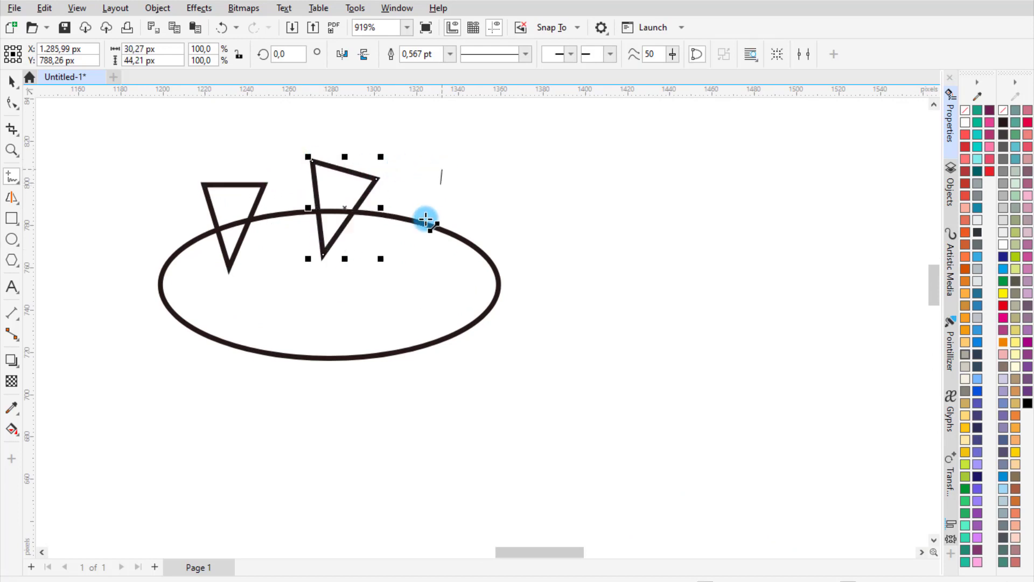
{"action": "double_click", "coordinate": [413, 259]}
{"action": "double_click", "coordinate": [486, 206]}
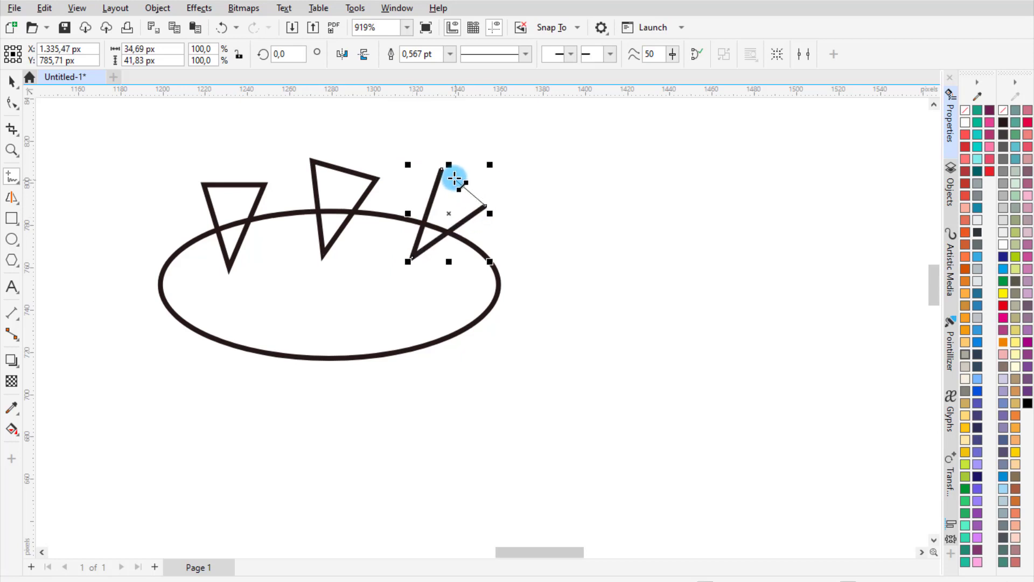
{"action": "left_click", "coordinate": [442, 168]}
Weld the three triangles above the ellipse into one object.
{"action": "key", "text": "space"}
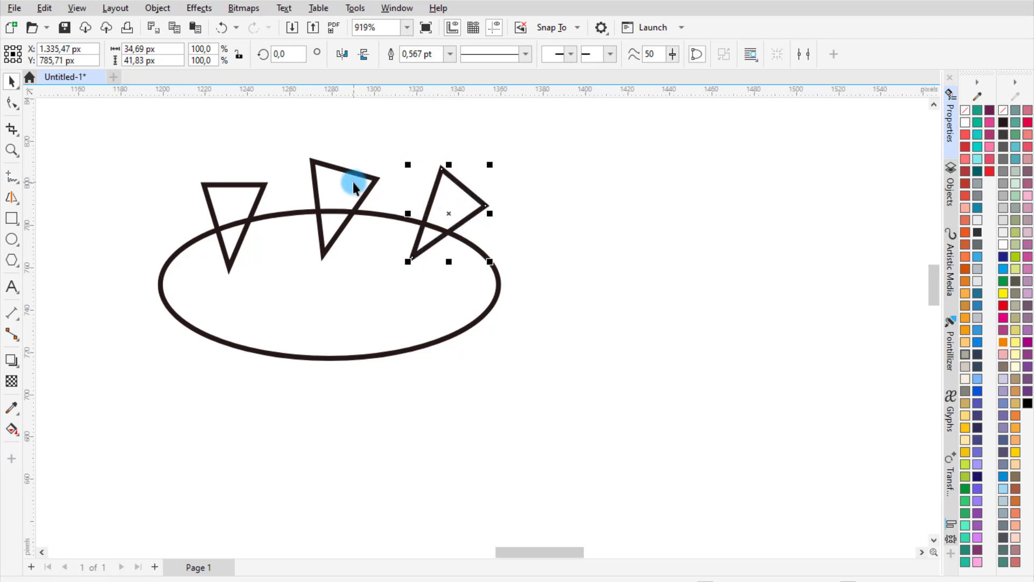
{"action": "left_click", "coordinate": [351, 180], "text": "shift"}
{"action": "left_click", "coordinate": [245, 208], "text": "shift"}
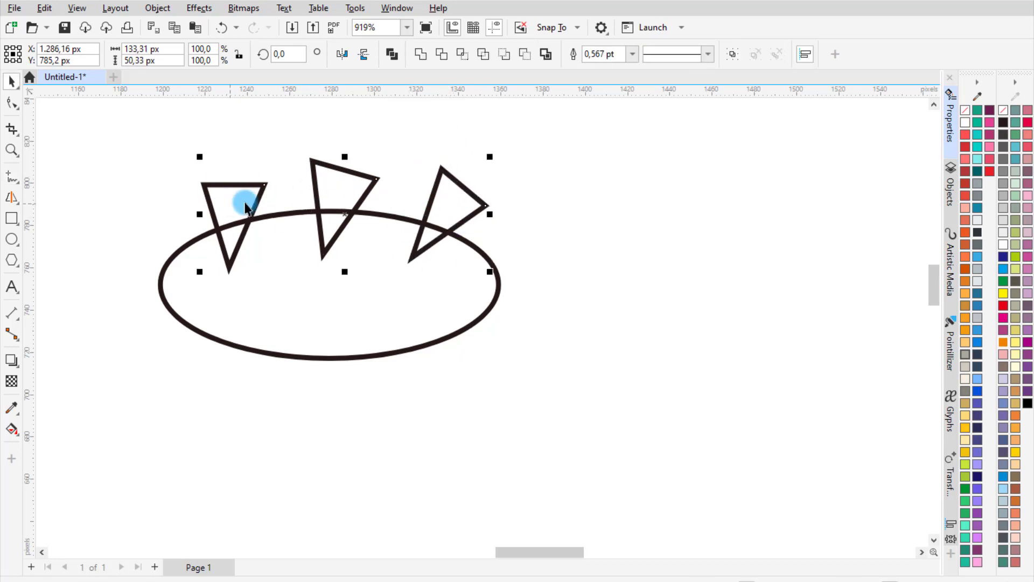
{"action": "left_click", "coordinate": [421, 54]}
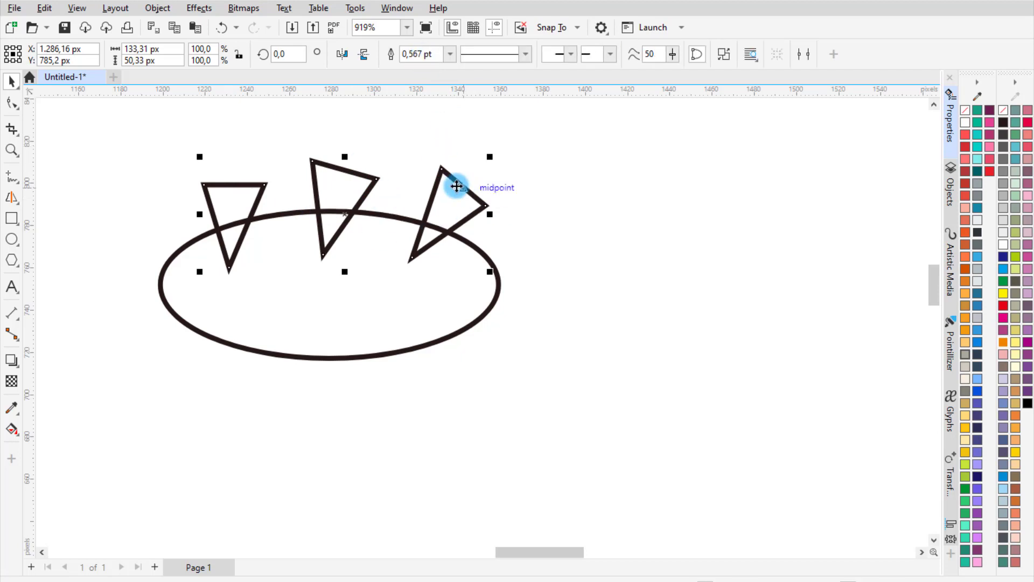
Cut the welded triangles out of the ellipse with Back Minus Front and fill the resulting loaf shape orange.
{"action": "scroll", "coordinate": [452, 209], "scroll_direction": "down", "scroll_amount": 2}
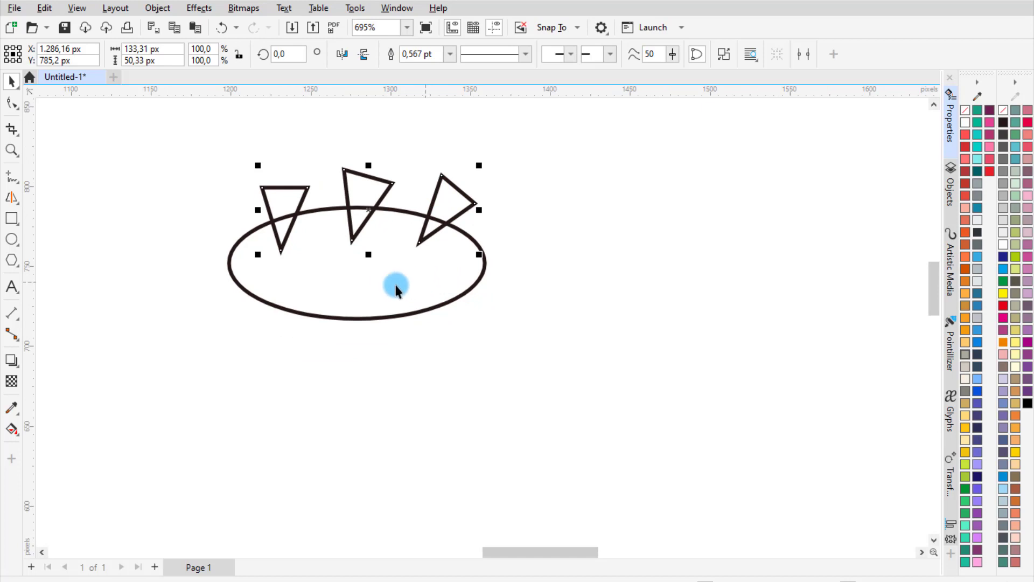
{"action": "left_click", "coordinate": [422, 281], "text": "shift"}
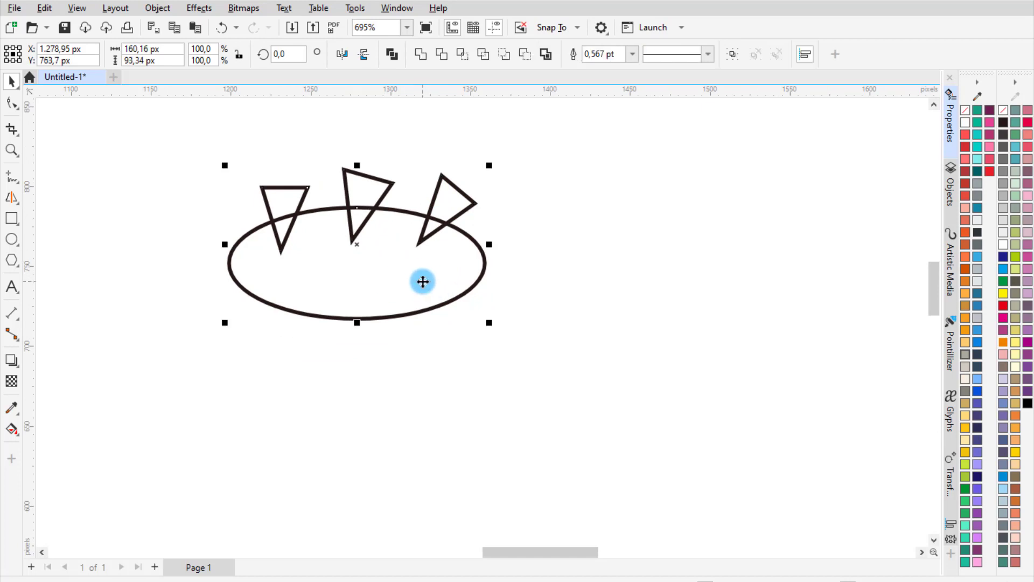
{"action": "left_click", "coordinate": [526, 54]}
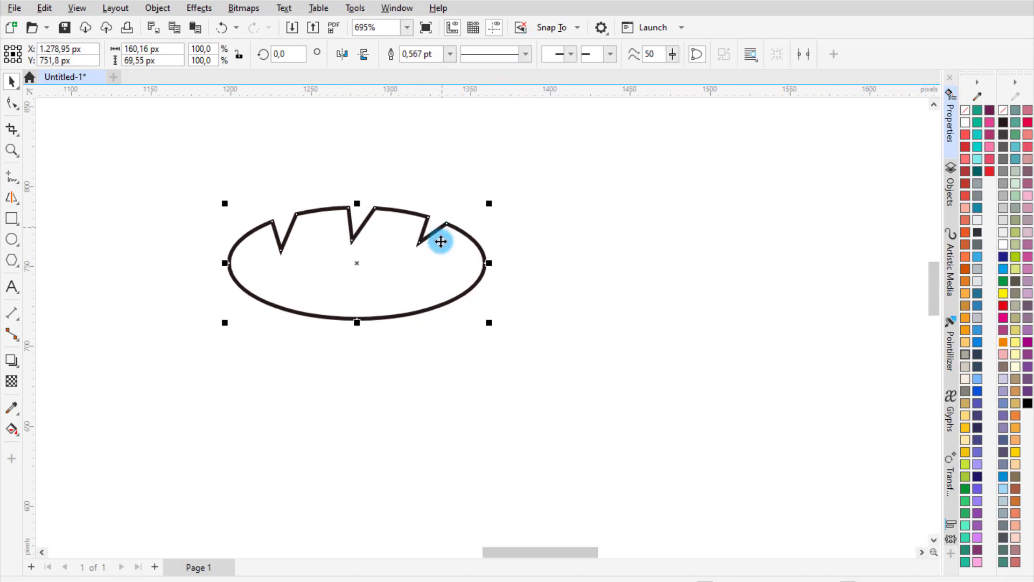
{"action": "left_click", "coordinate": [1004, 343]}
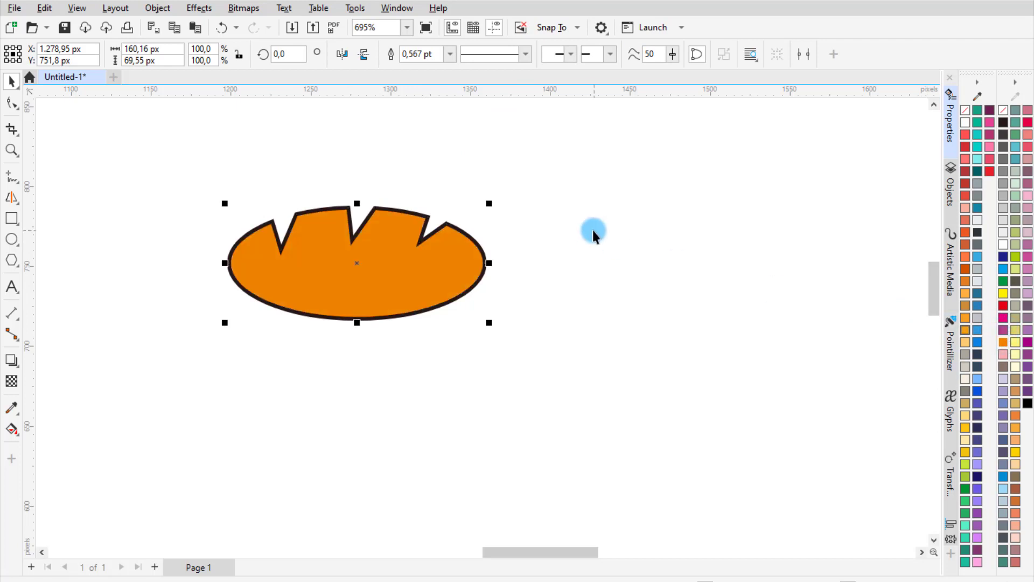
Add the artistic text "FRESHBREAD" in Arial 24 pt just below the loaf shape.
{"action": "scroll", "coordinate": [573, 207], "scroll_direction": "down", "scroll_amount": 6}
{"action": "scroll", "coordinate": [564, 216], "scroll_direction": "down", "scroll_amount": 1}
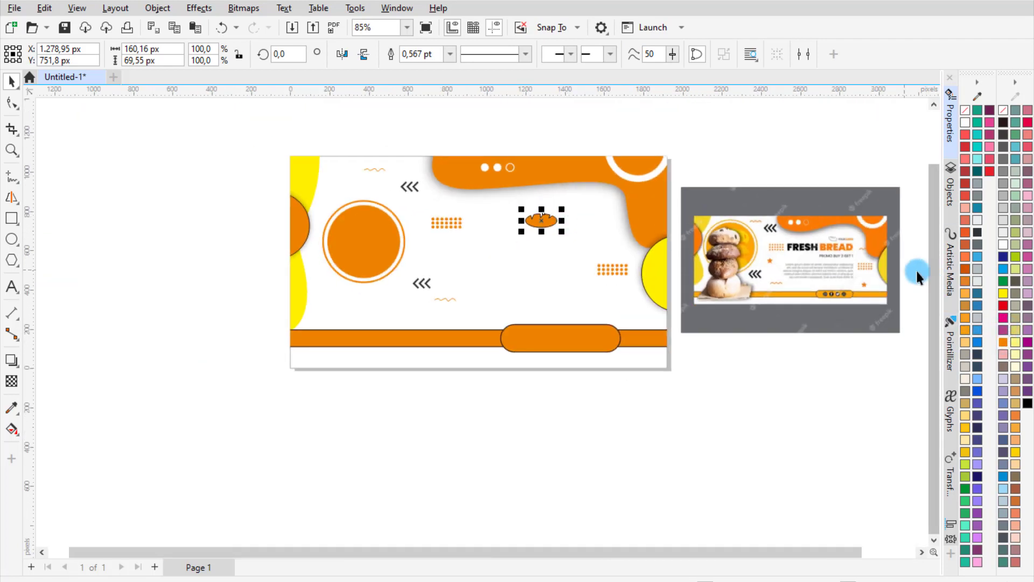
{"action": "scroll", "coordinate": [778, 259], "scroll_direction": "up", "scroll_amount": 5}
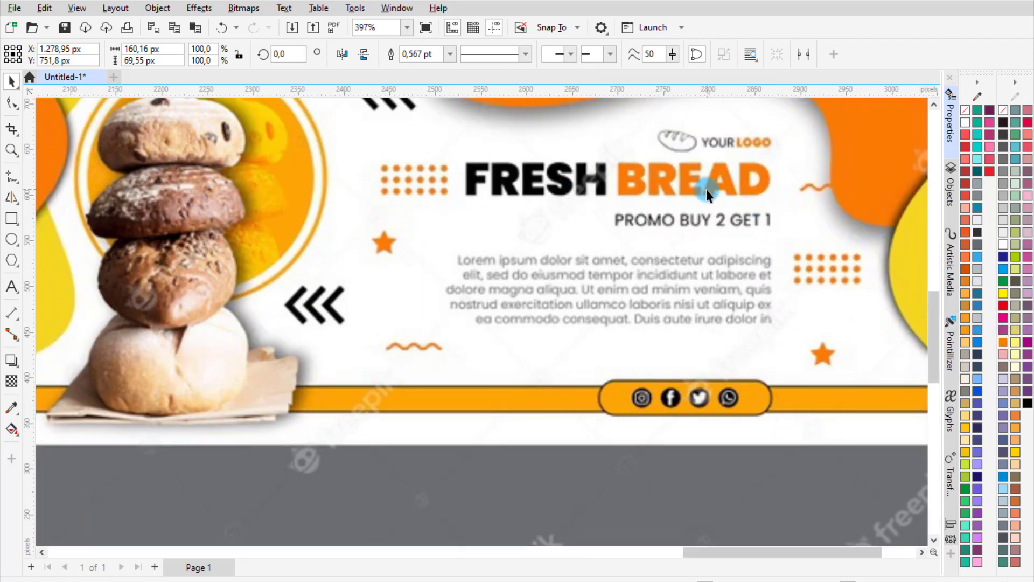
{"action": "scroll", "coordinate": [710, 191], "scroll_direction": "down", "scroll_amount": 5}
{"action": "scroll", "coordinate": [733, 199], "scroll_direction": "down", "scroll_amount": 2}
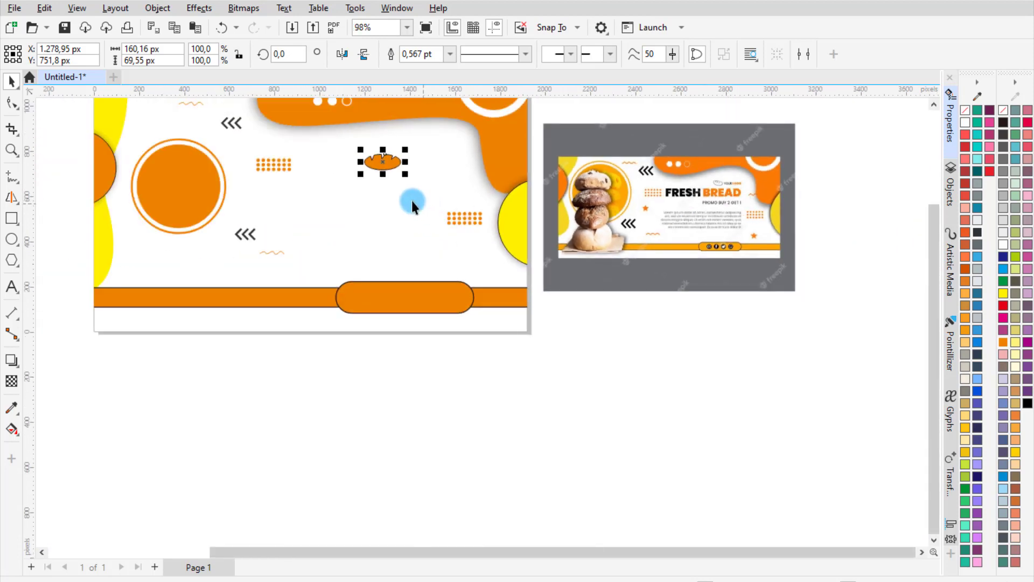
{"action": "scroll", "coordinate": [411, 201], "scroll_direction": "up", "scroll_amount": 2}
{"action": "left_click", "coordinate": [11, 286]}
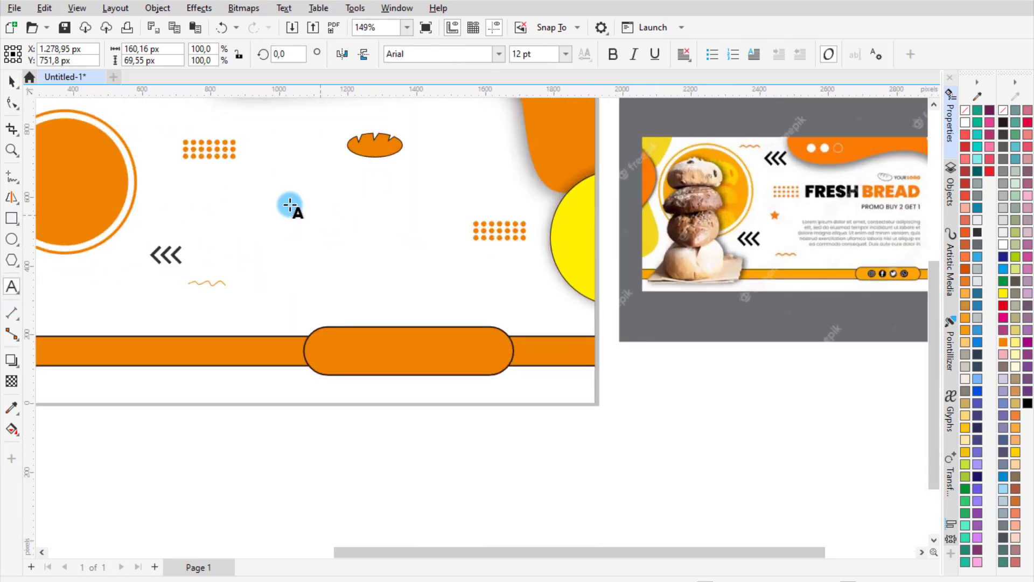
{"action": "left_click", "coordinate": [11, 81]}
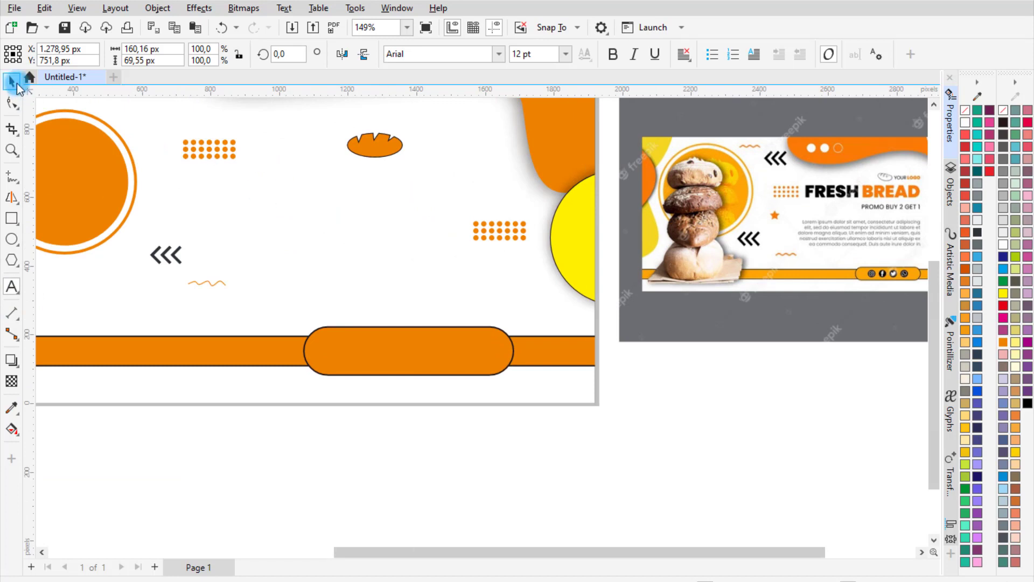
{"action": "key", "text": "F8"}
{"action": "left_click", "coordinate": [258, 188]}
{"action": "type", "text": "f"}
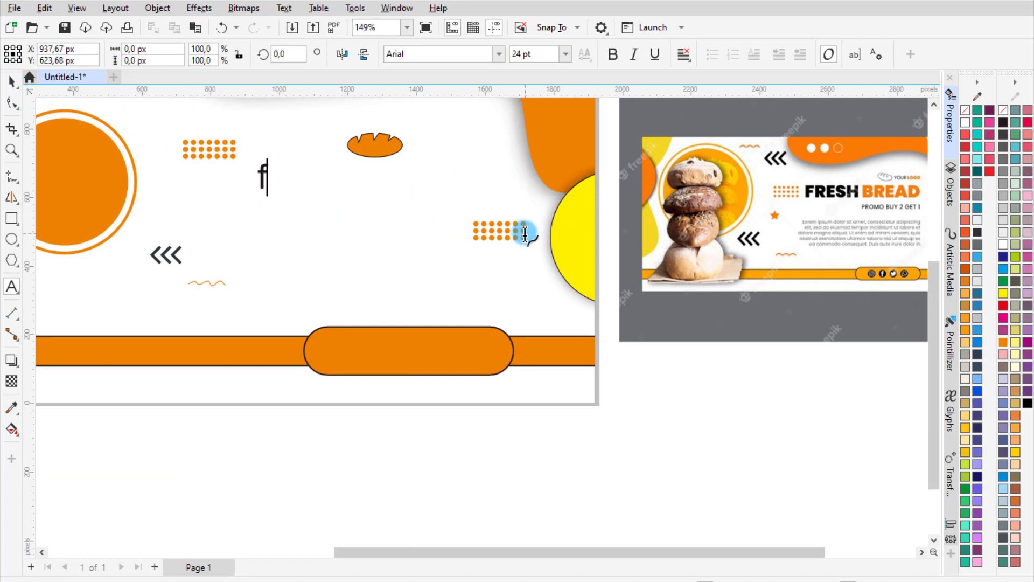
{"action": "type", "text": "reFRE"}
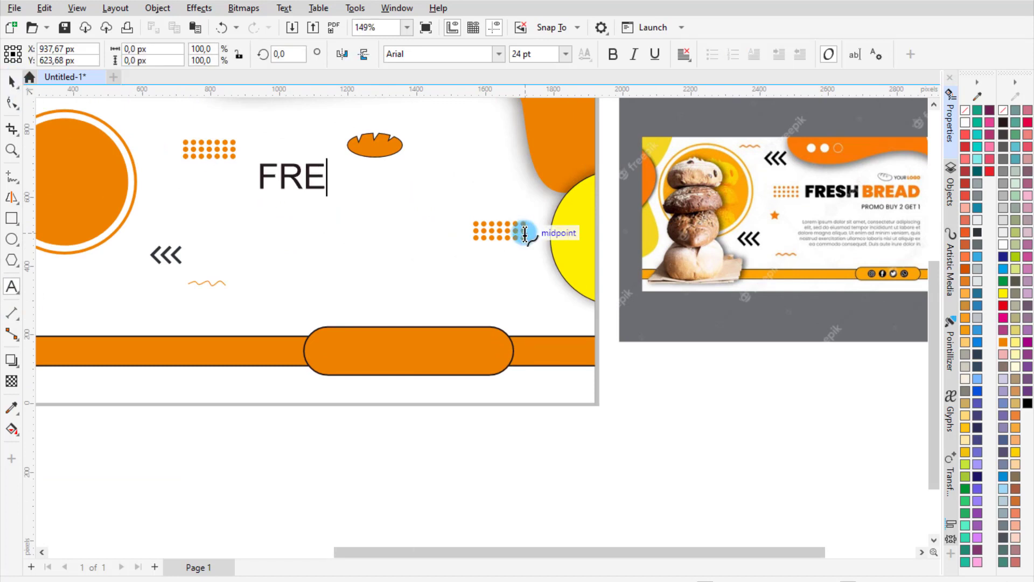
{"action": "type", "text": "SHBREAD"}
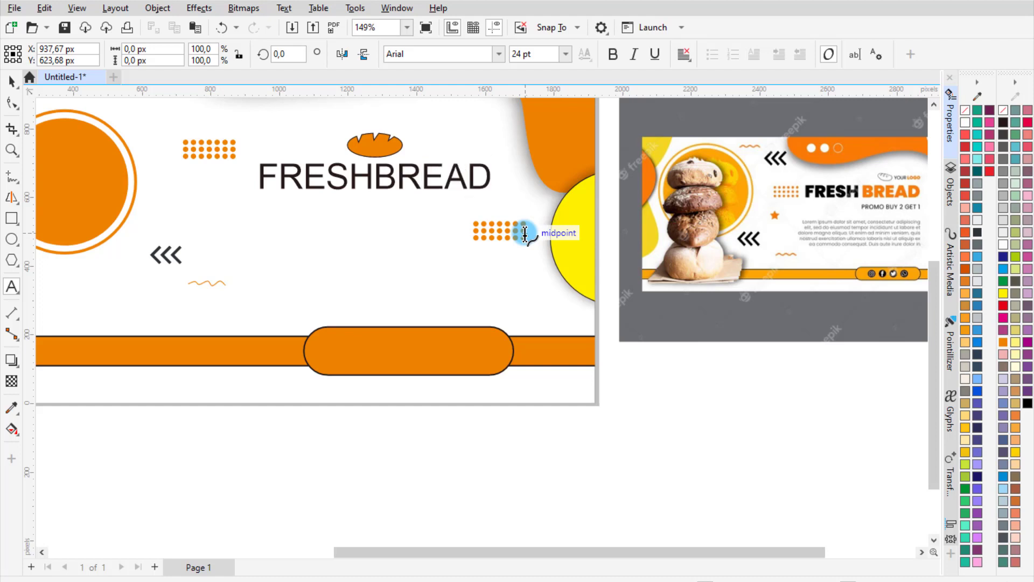
Colour the word "BREAD" in the headline orange.
{"action": "left_click", "coordinate": [393, 184]}
{"action": "left_click_drag", "start_coordinate": [384, 179], "coordinate": [514, 168]}
{"action": "left_click", "coordinate": [1002, 341]}
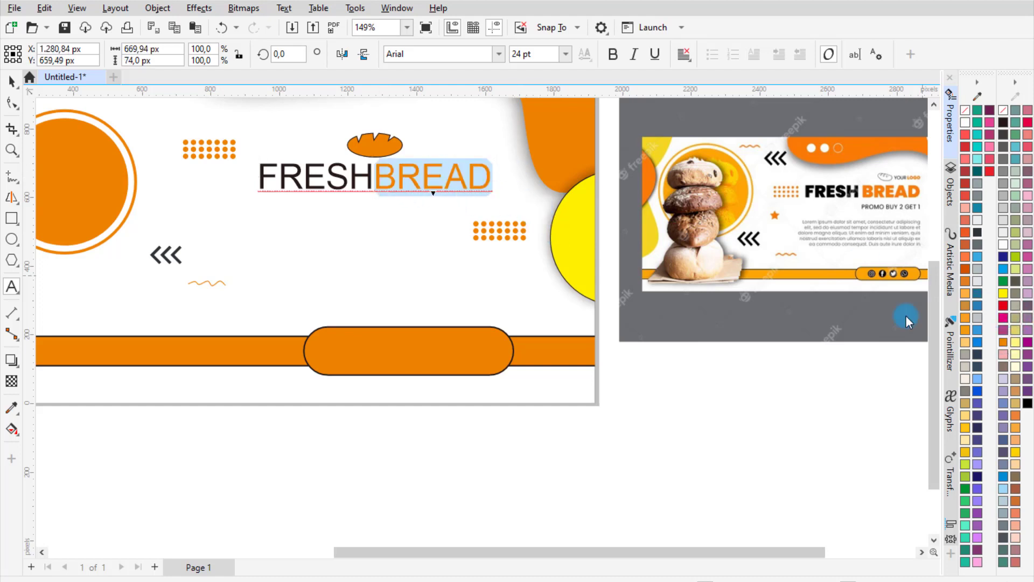
Make the whole FRESHBREAD headline bold and shift it slightly down and left beneath the loaf shape.
{"action": "left_click", "coordinate": [12, 81]}
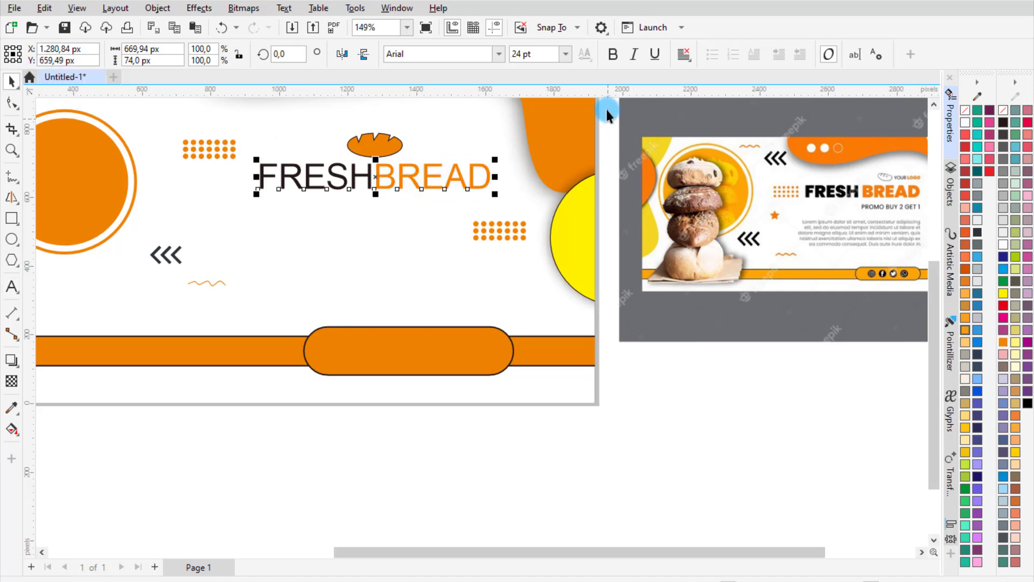
{"action": "left_click", "coordinate": [612, 54]}
{"action": "left_click_drag", "start_coordinate": [417, 174], "coordinate": [388, 184]}
{"action": "left_click", "coordinate": [291, 239]}
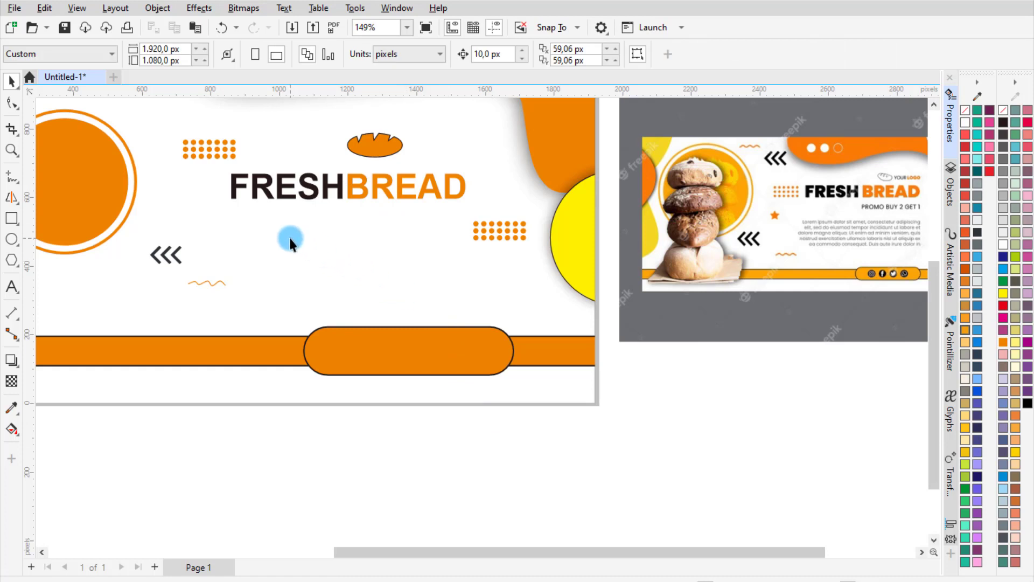
Draw a five-pointed star about 46.5 × 44 px below the headline, above and right of the lower chevrons.
{"action": "left_click", "coordinate": [143, 249]}
{"action": "left_click", "coordinate": [16, 263]}
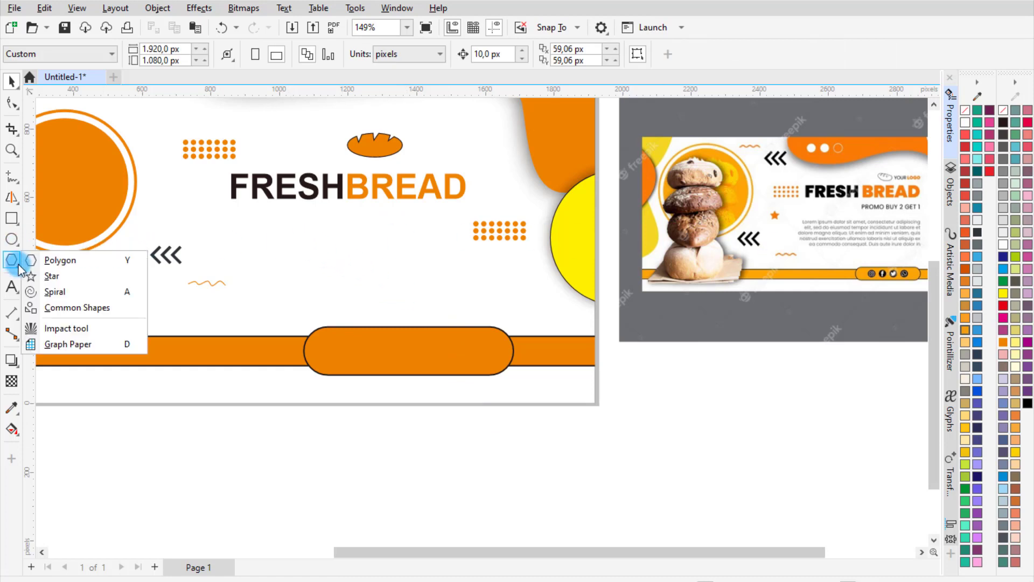
{"action": "left_click", "coordinate": [40, 277]}
{"action": "scroll", "coordinate": [185, 230], "scroll_direction": "up", "scroll_amount": 3}
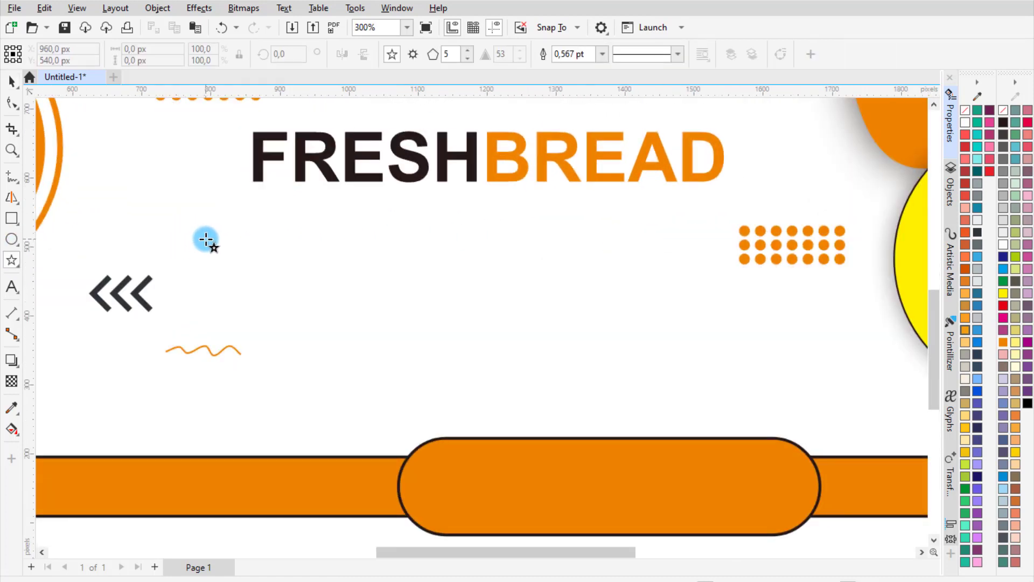
{"action": "left_click_drag", "start_coordinate": [207, 233], "coordinate": [236, 268]}
{"action": "key", "text": "space"}
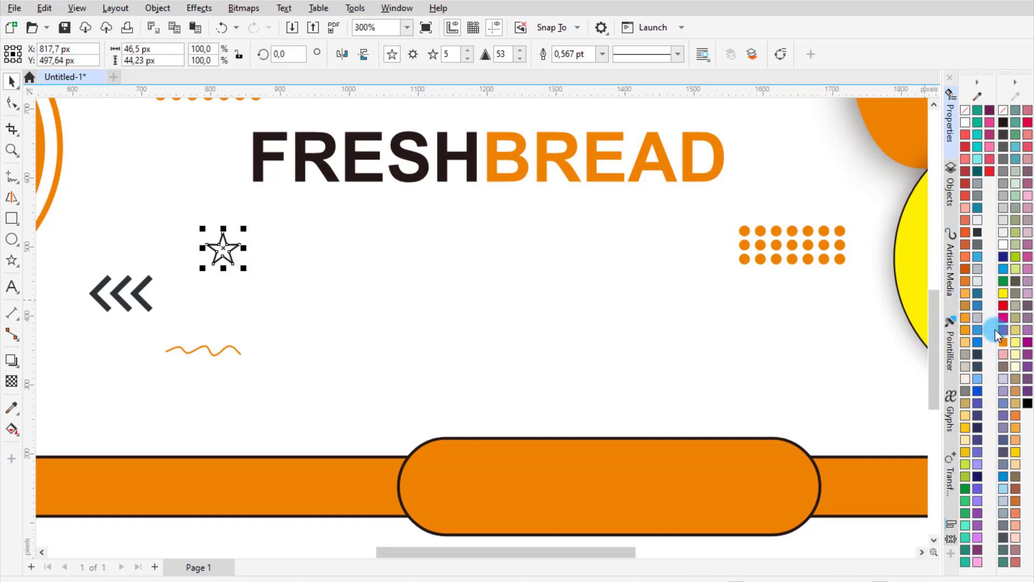
Fill the star orange and set its outline width to None.
{"action": "left_click", "coordinate": [1005, 343]}
{"action": "left_click", "coordinate": [601, 54]}
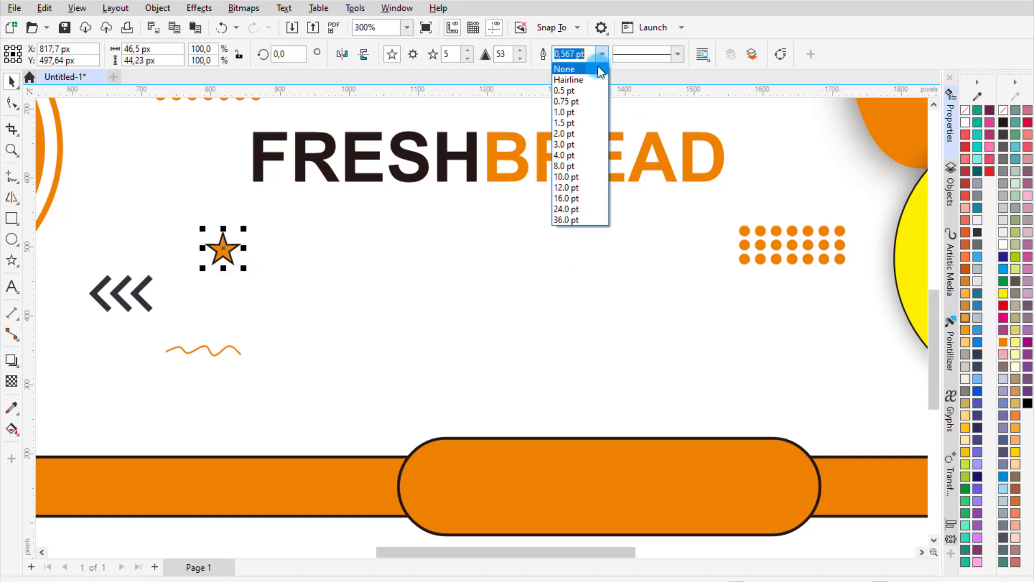
{"action": "left_click", "coordinate": [598, 66]}
{"action": "scroll", "coordinate": [343, 247], "scroll_direction": "down", "scroll_amount": 2}
{"action": "left_click", "coordinate": [521, 428]}
Examine the logo, tagline, body text and second star in the reference image beside the page.
{"action": "scroll", "coordinate": [700, 350], "scroll_direction": "down", "scroll_amount": 1}
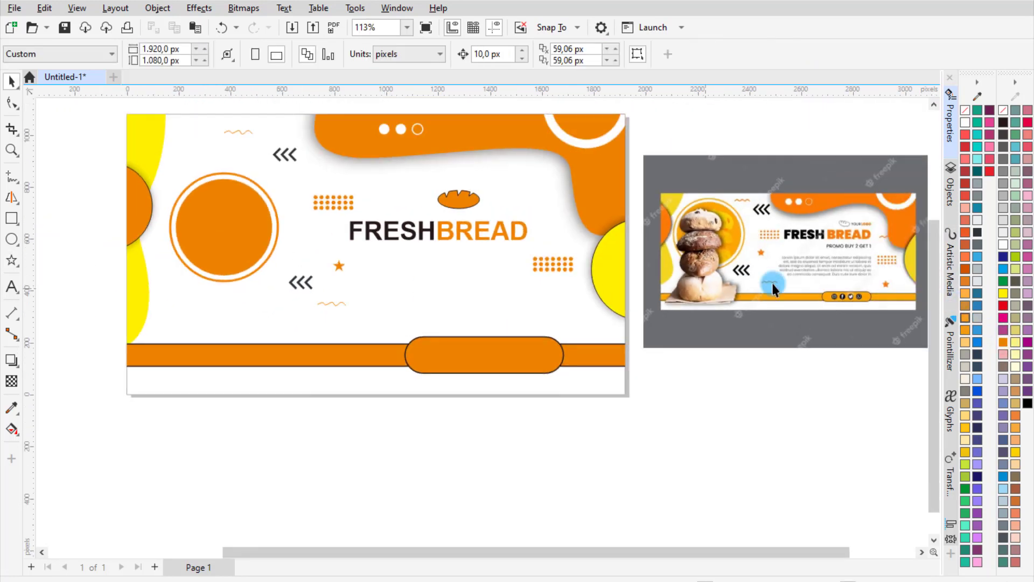
{"action": "scroll", "coordinate": [894, 270], "scroll_direction": "up", "scroll_amount": 2}
{"action": "scroll", "coordinate": [852, 260], "scroll_direction": "down", "scroll_amount": 1}
{"action": "scroll", "coordinate": [856, 242], "scroll_direction": "up", "scroll_amount": 2}
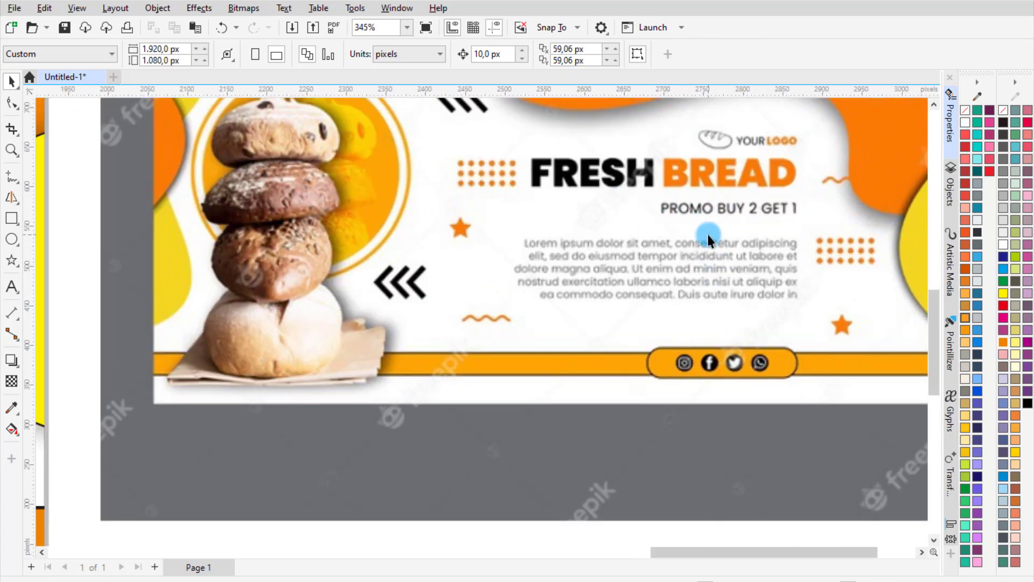
{"action": "scroll", "coordinate": [708, 240], "scroll_direction": "down", "scroll_amount": 3}
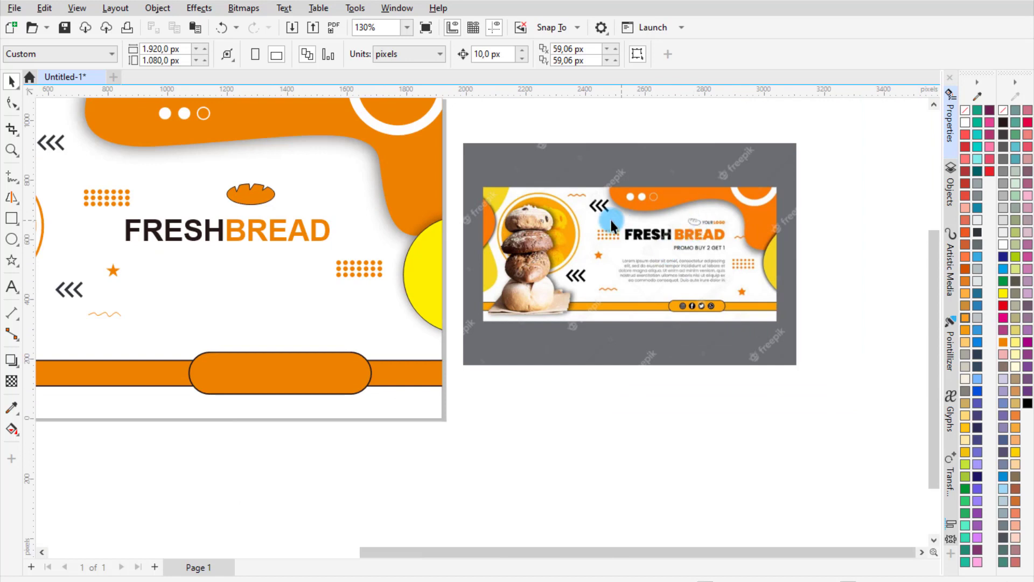
{"action": "scroll", "coordinate": [659, 247], "scroll_direction": "down", "scroll_amount": 1}
{"action": "scroll", "coordinate": [412, 237], "scroll_direction": "up", "scroll_amount": 1}
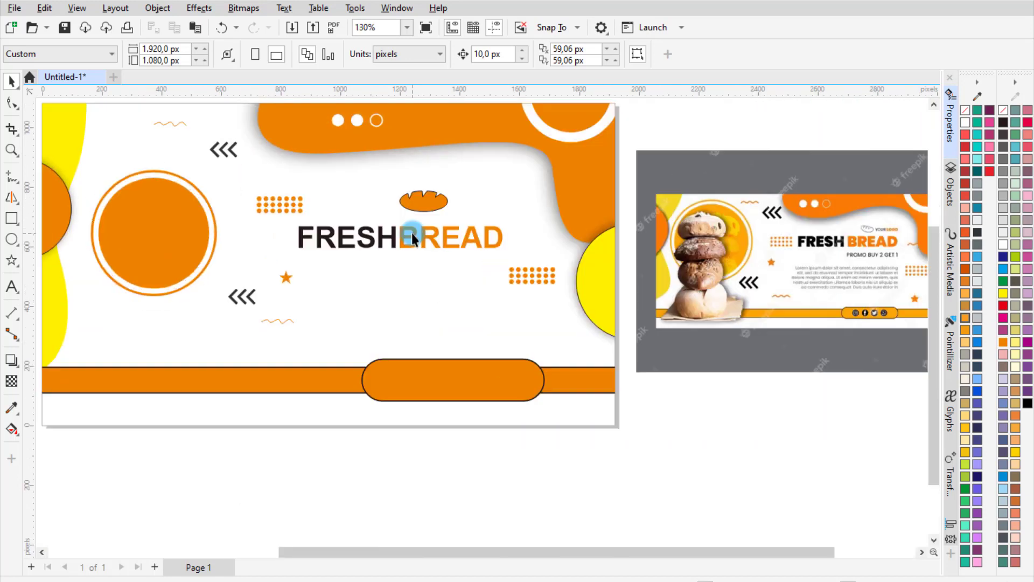